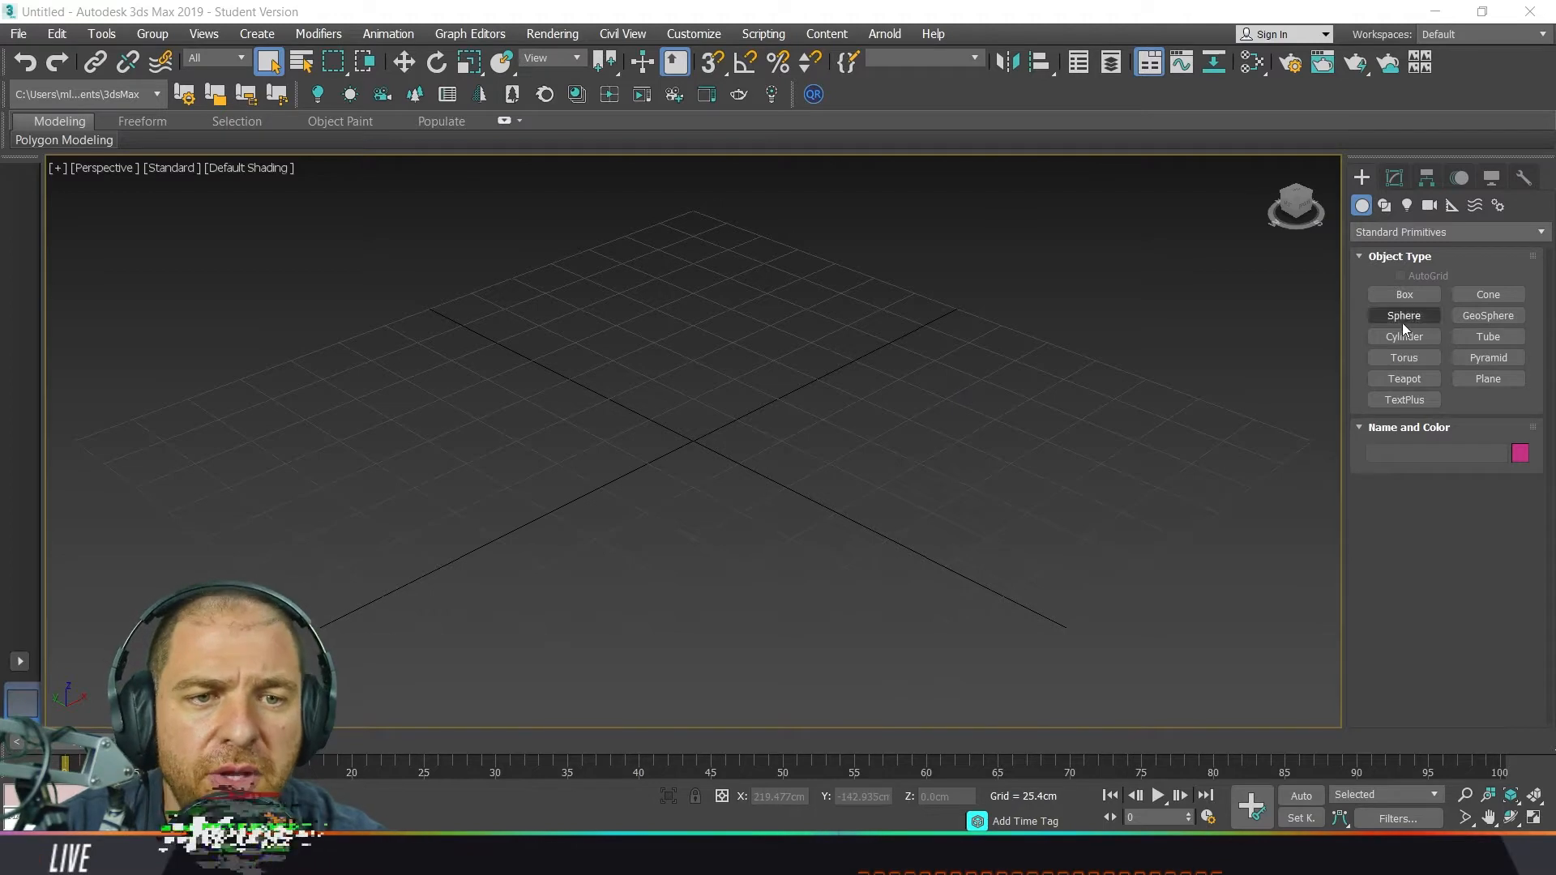
# Create a standard primitive box near the grid centre, about 100.5 cm long, 79.5 cm wide and 91.4 cm high.
pyautogui.click(1413, 296)
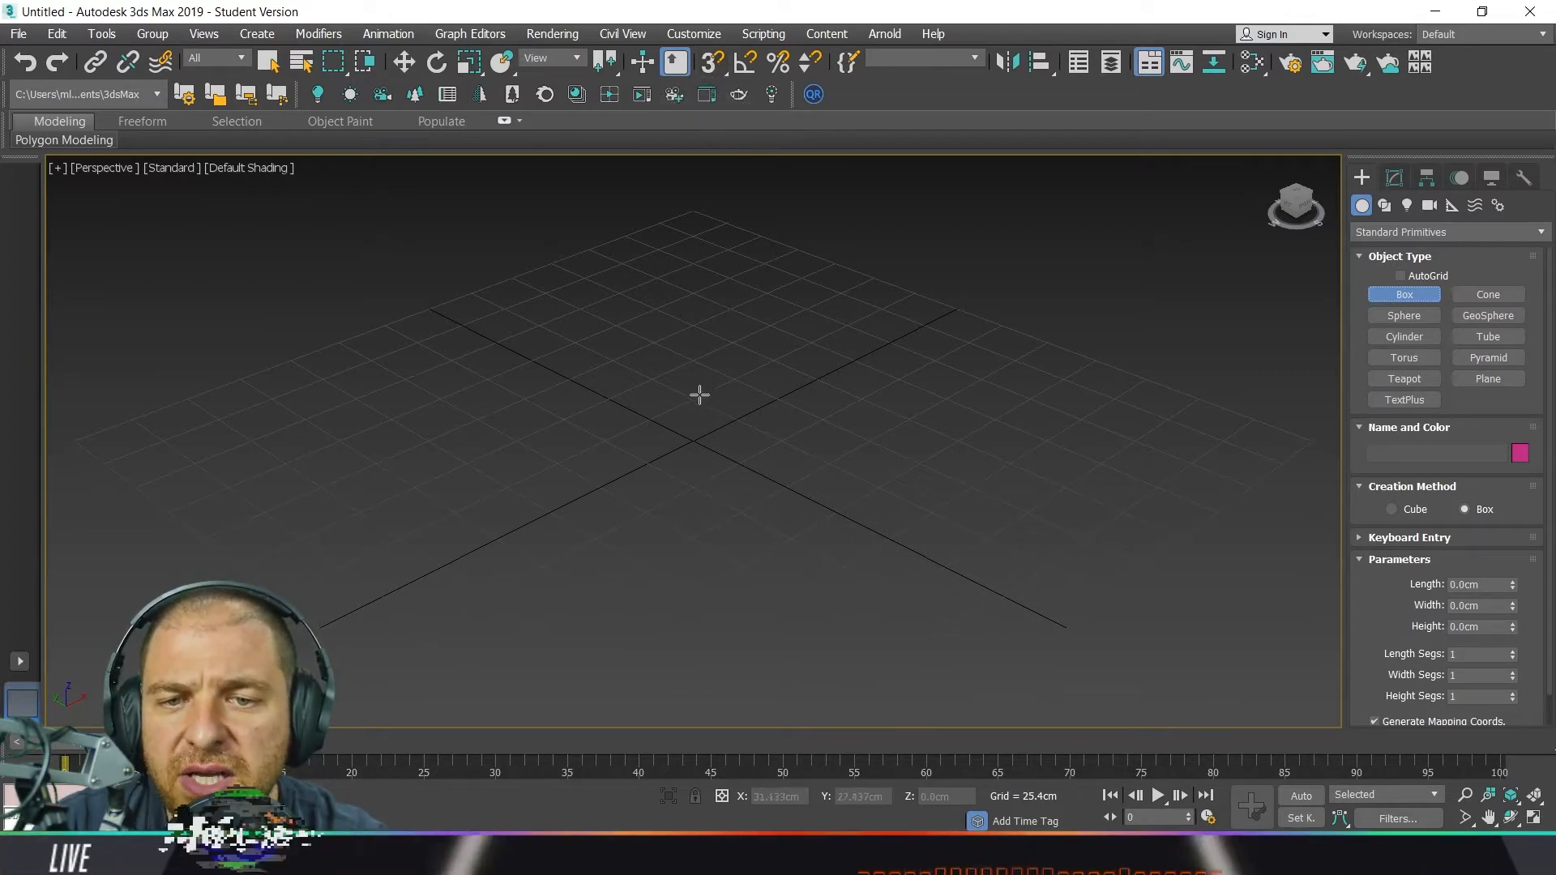
pyautogui.moveTo(699, 397); pyautogui.dragTo(751, 573)
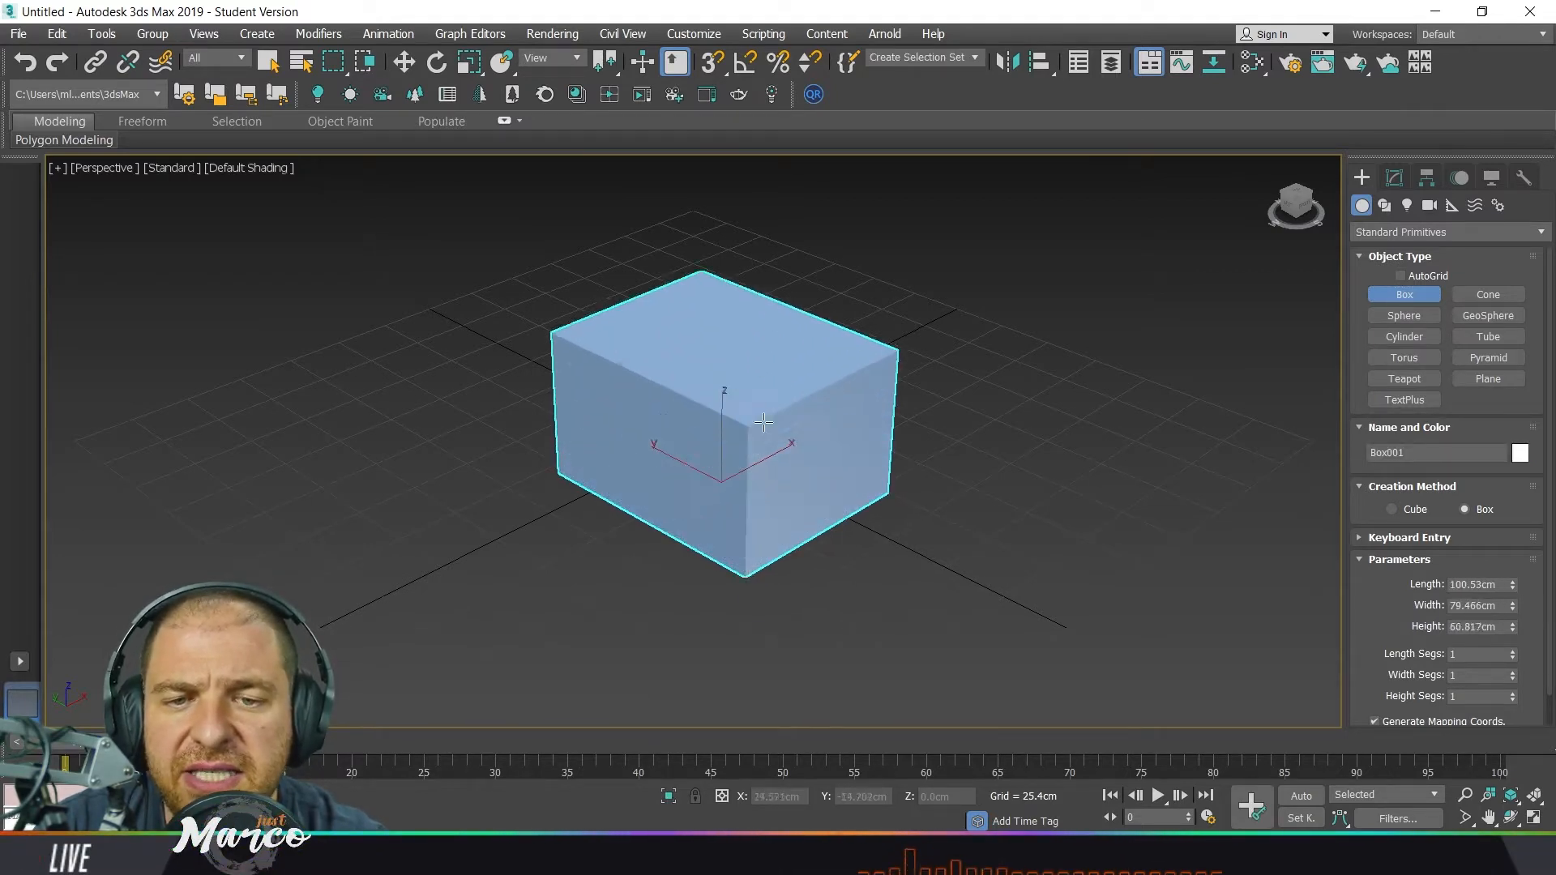
pyautogui.click(772, 362)
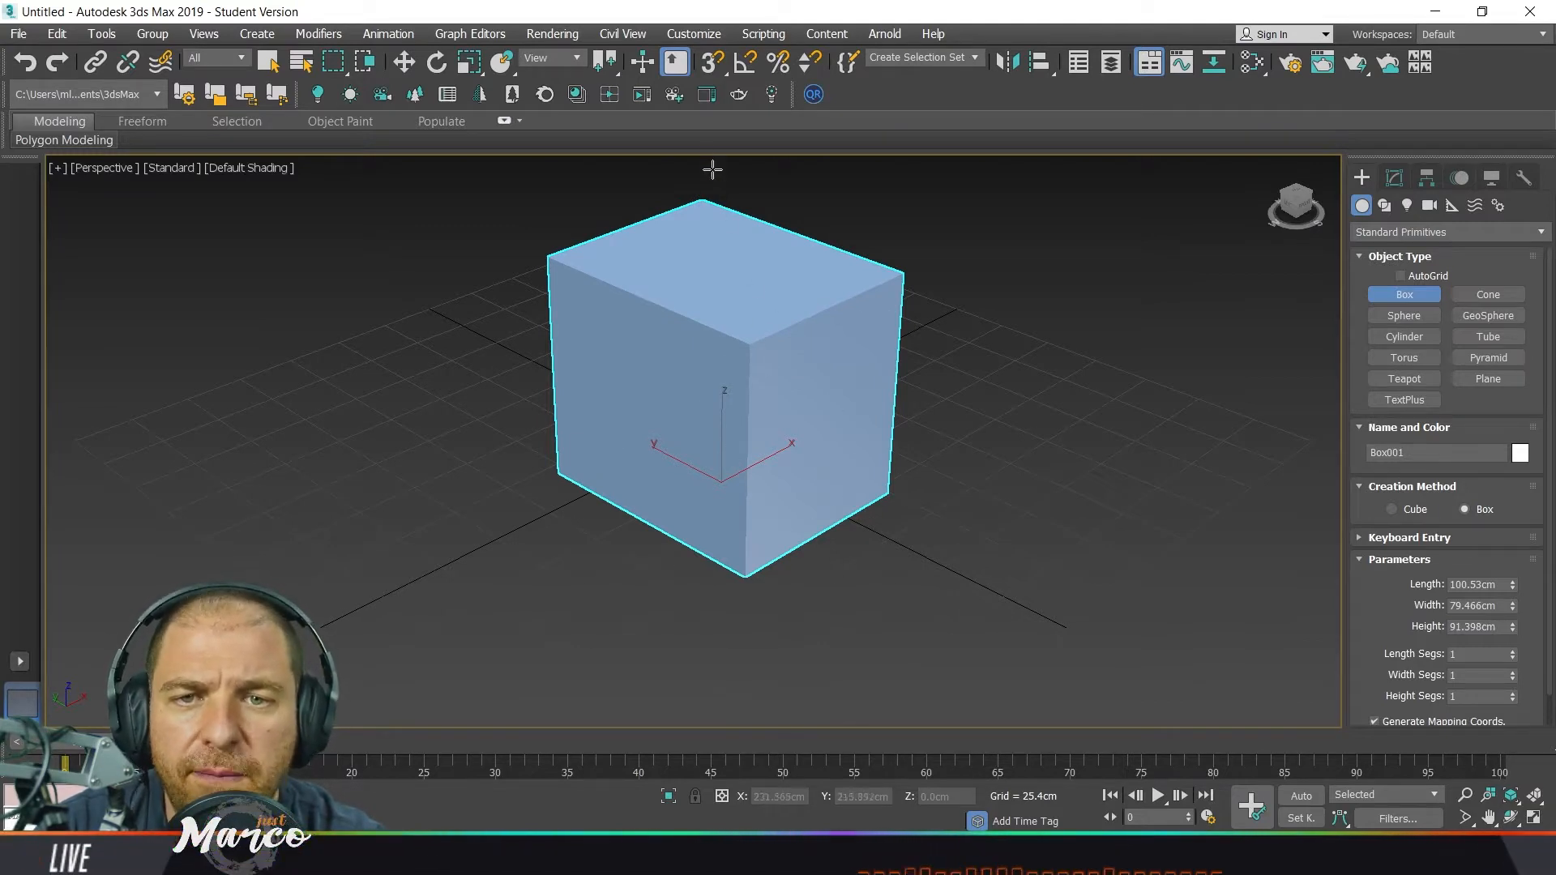
# Turn on 3D snapping and configure it to snap only to Grid Points, disabling Vertex and Midpoint.
pyautogui.click(713, 61)
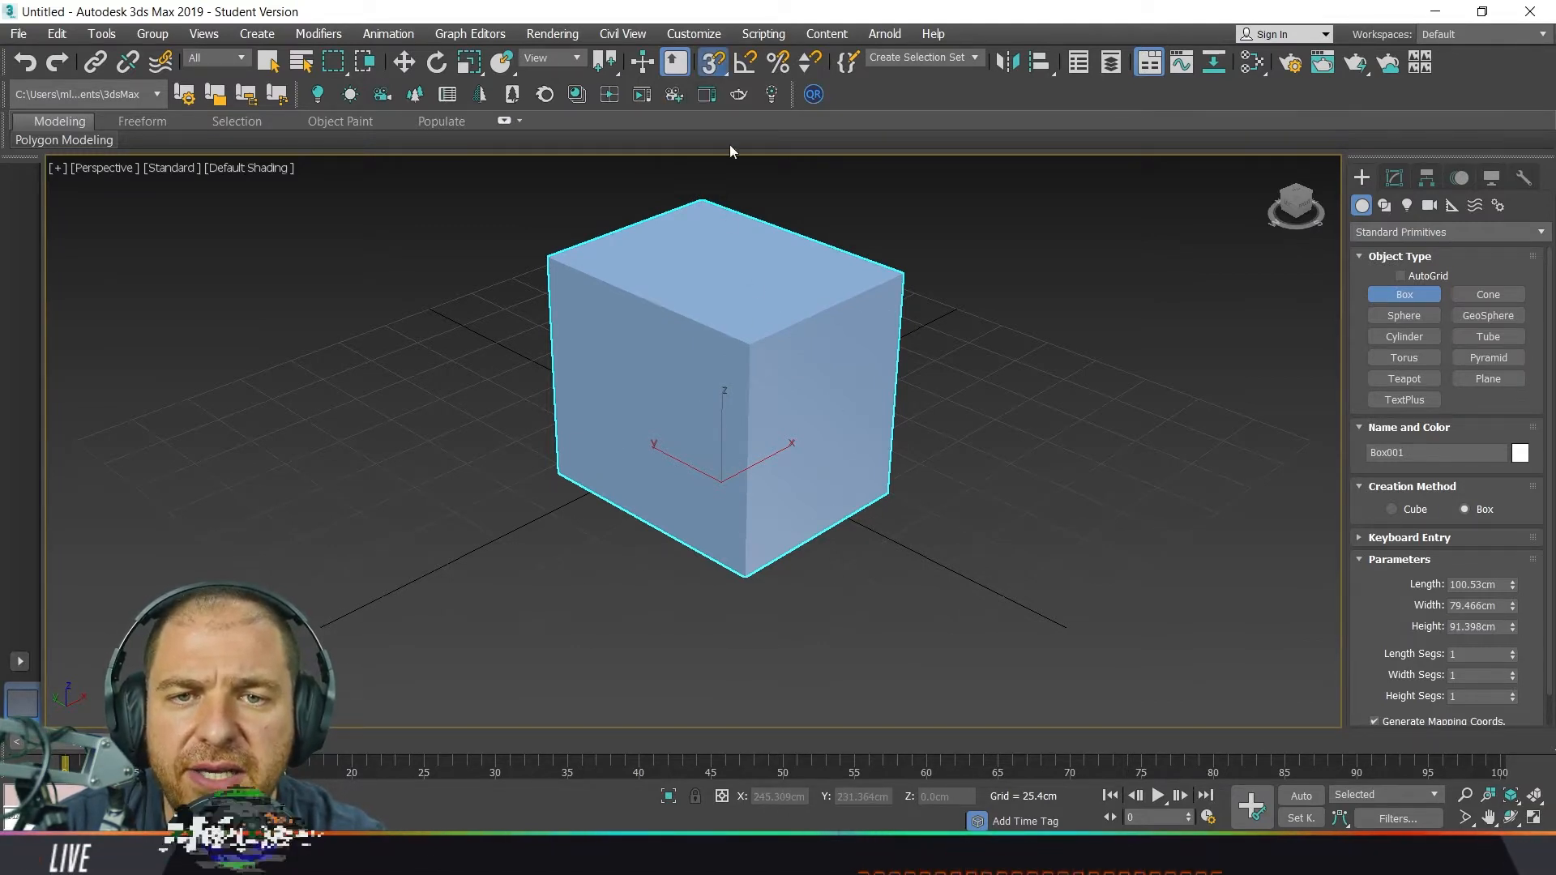
pyautogui.click(719, 68)
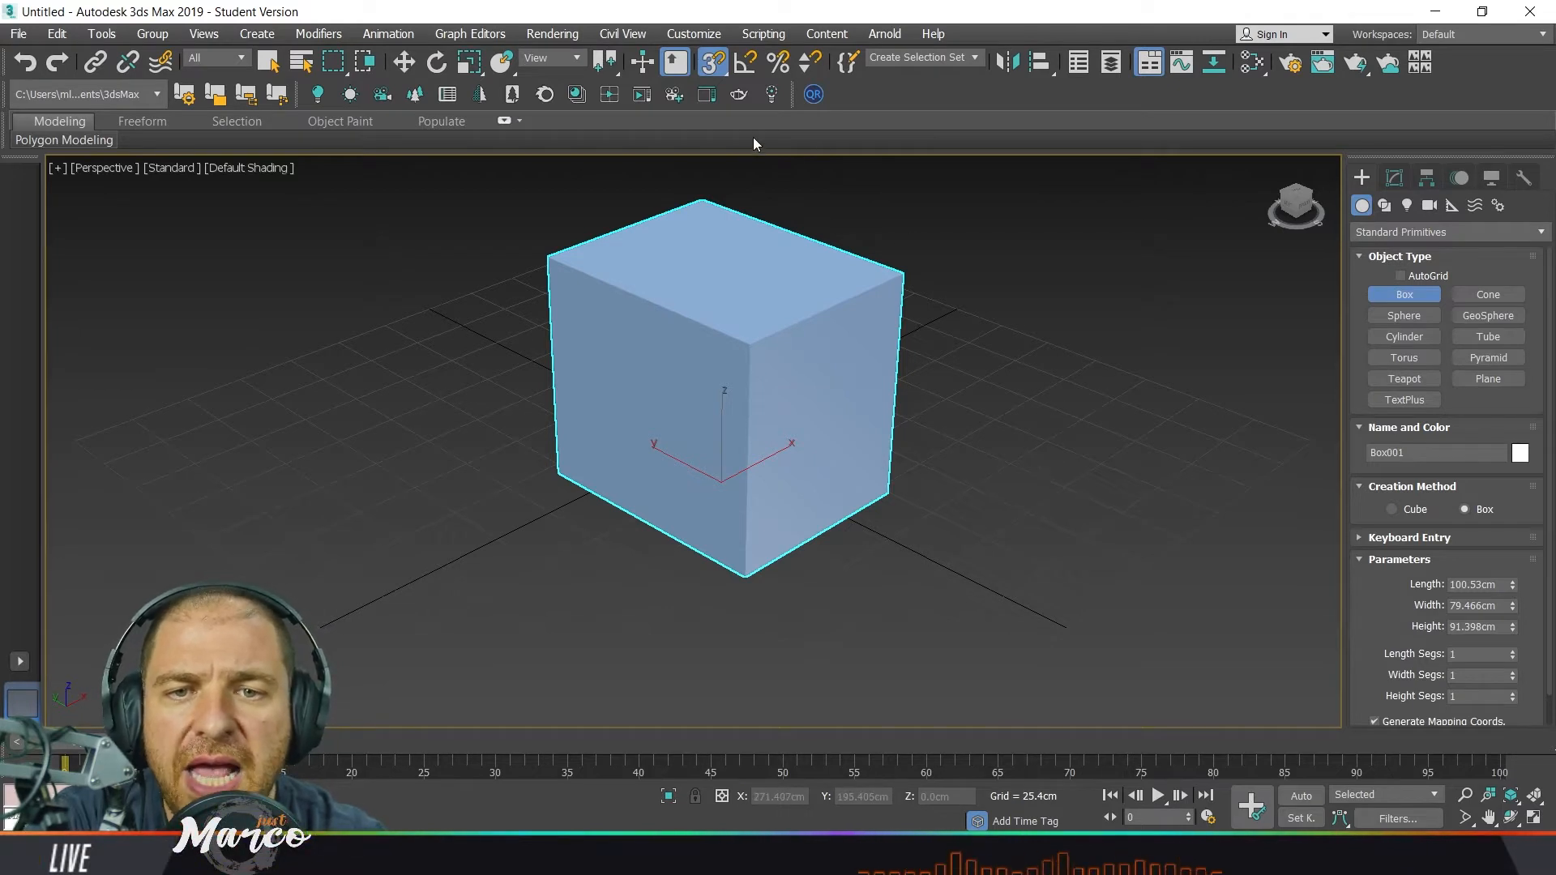
pyautogui.rightClick(715, 65)
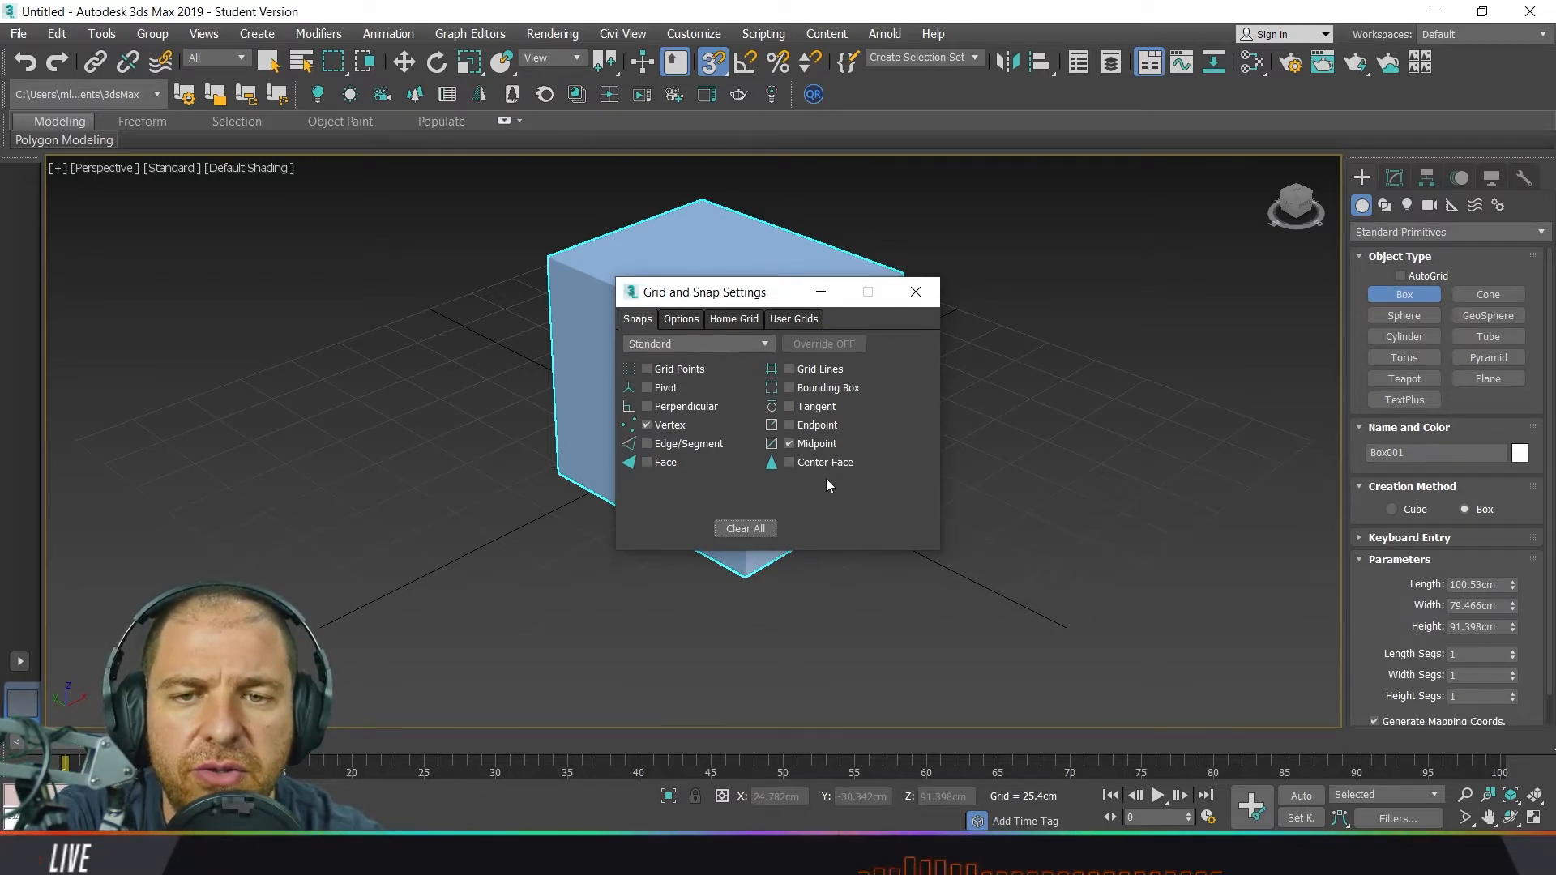
pyautogui.click(670, 425)
pyautogui.click(806, 442)
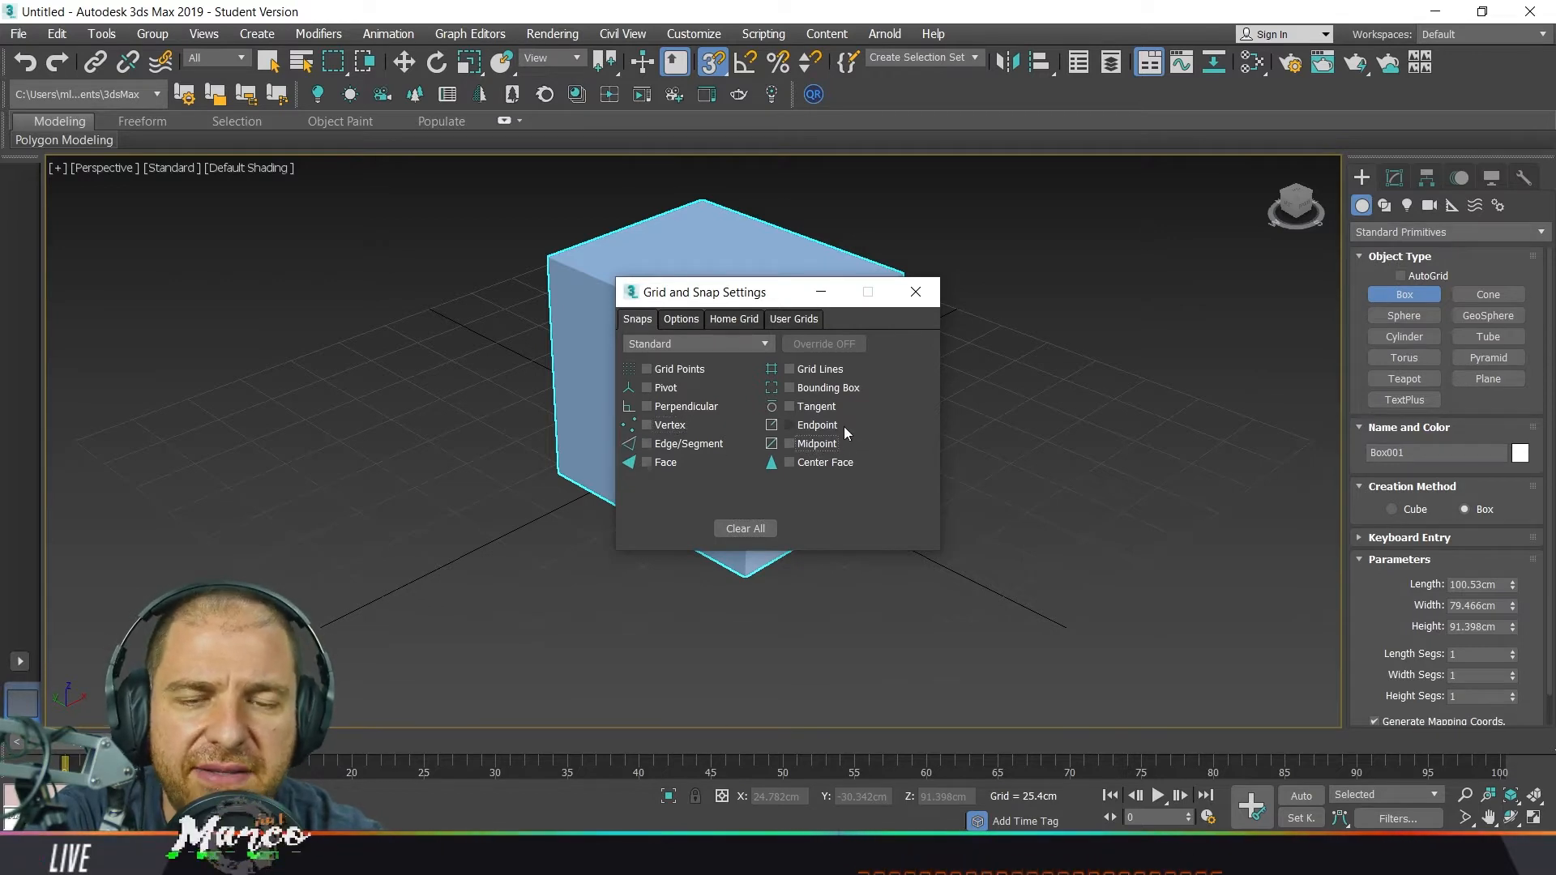
pyautogui.click(695, 371)
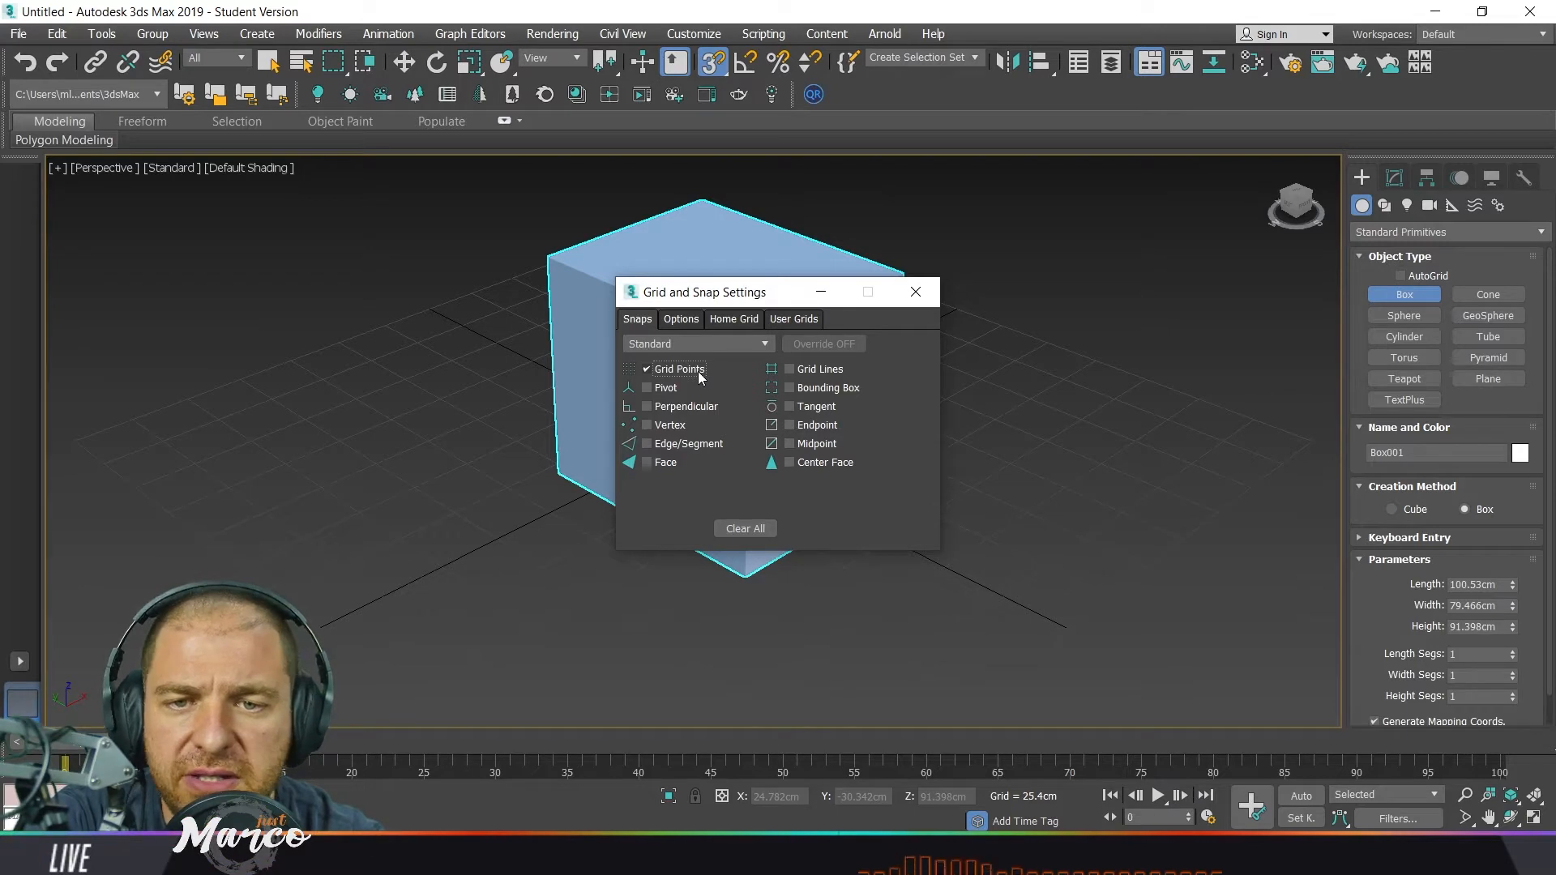
pyautogui.click(915, 293)
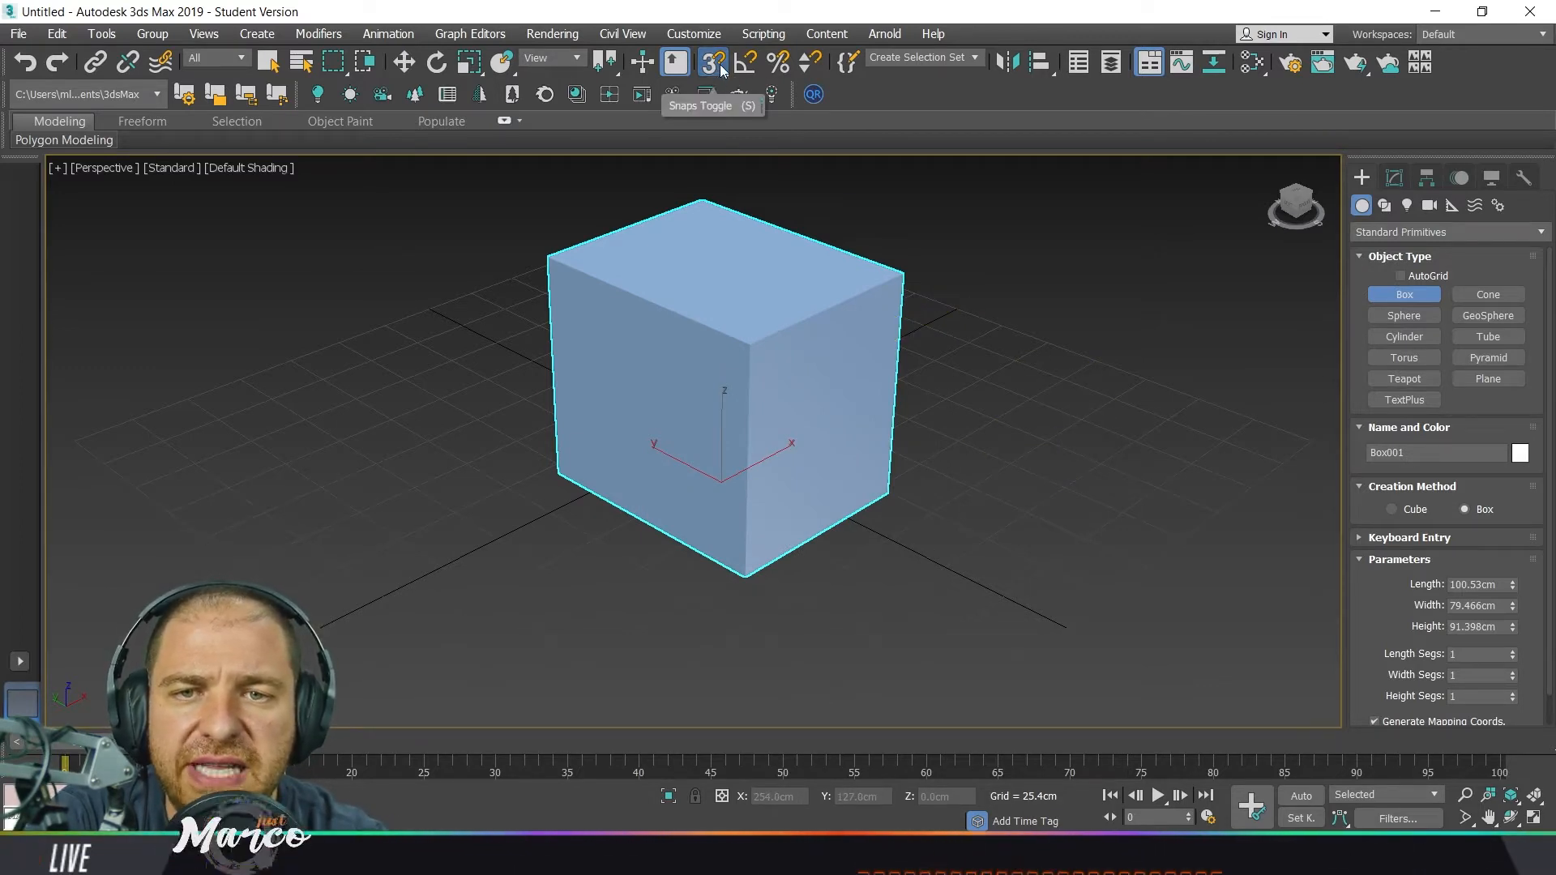
# Create a second box snapped to the grid points beside the first, 101.6 cm long, 76.2 cm wide and 25.4 cm high.
pyautogui.moveTo(1082, 449); pyautogui.dragTo(955, 420, button='middle')
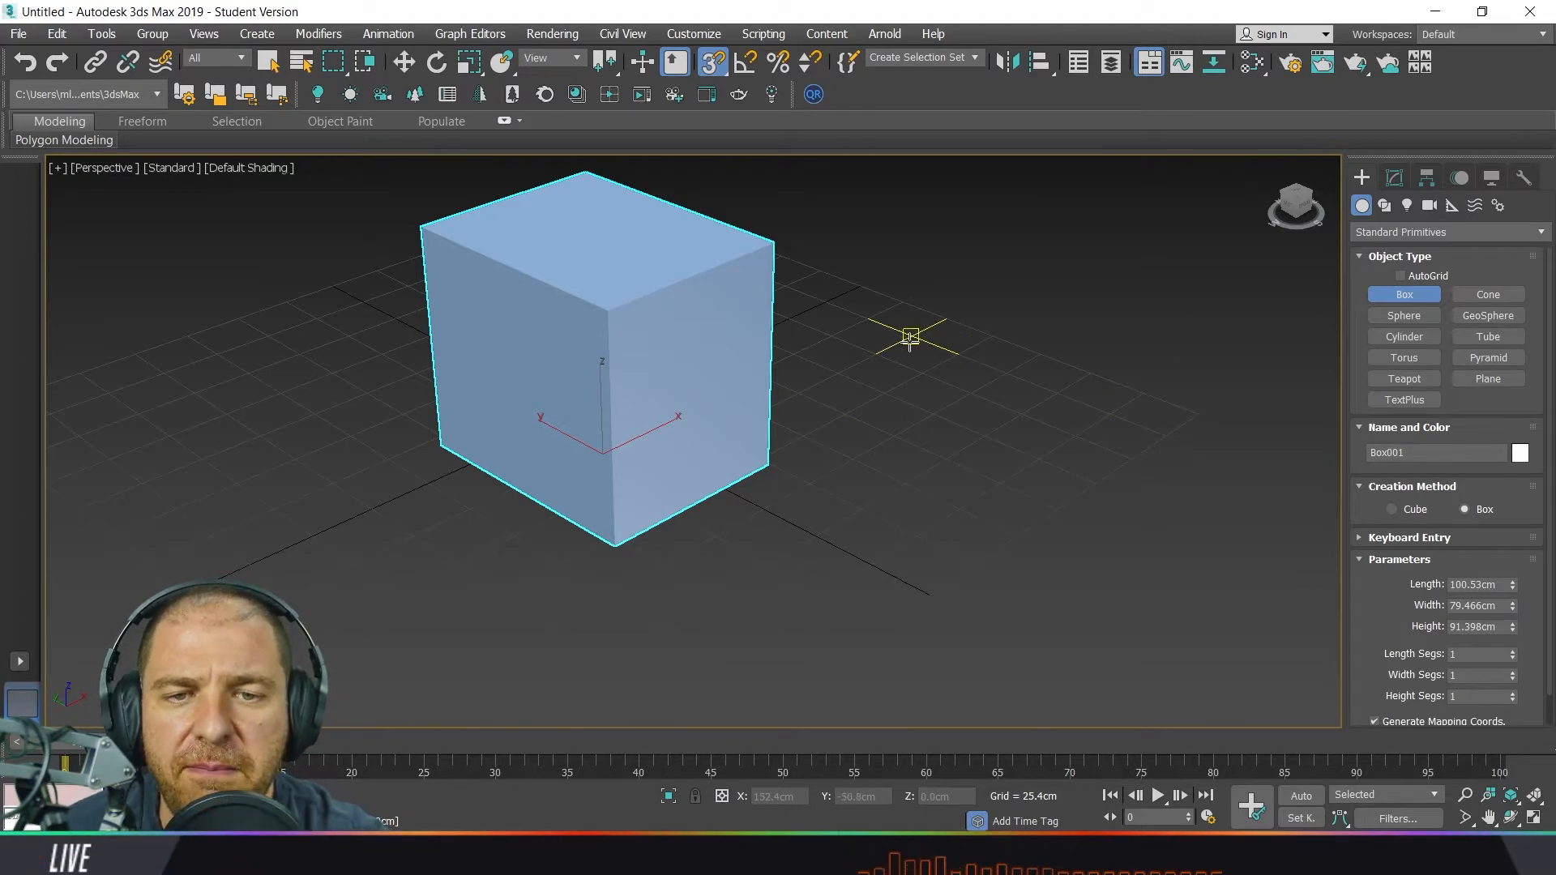
pyautogui.moveTo(914, 335); pyautogui.dragTo(1001, 483)
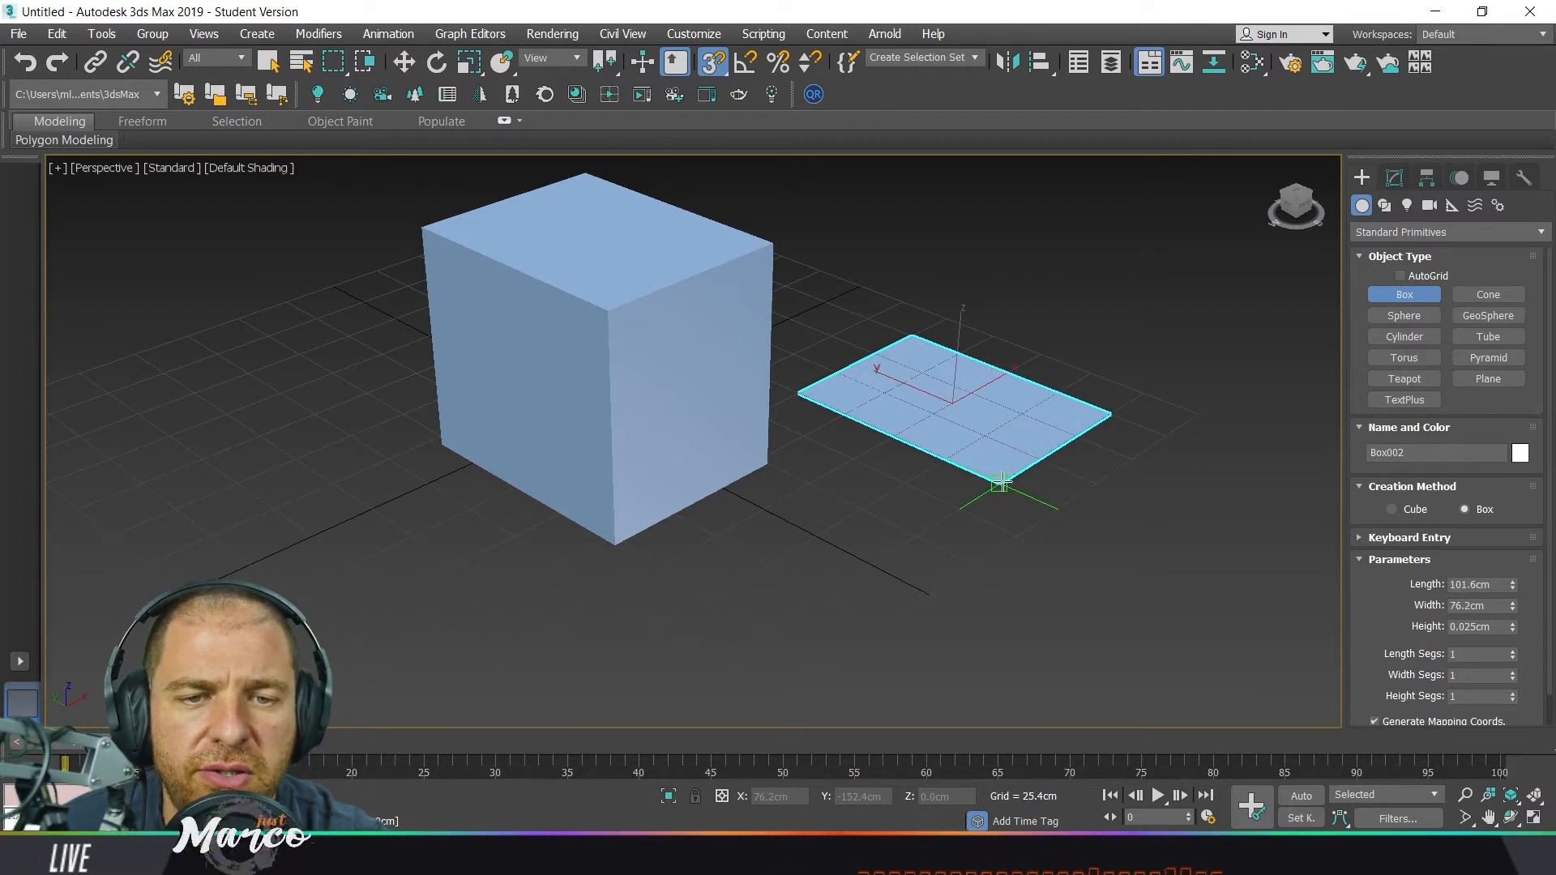
pyautogui.click(1003, 436)
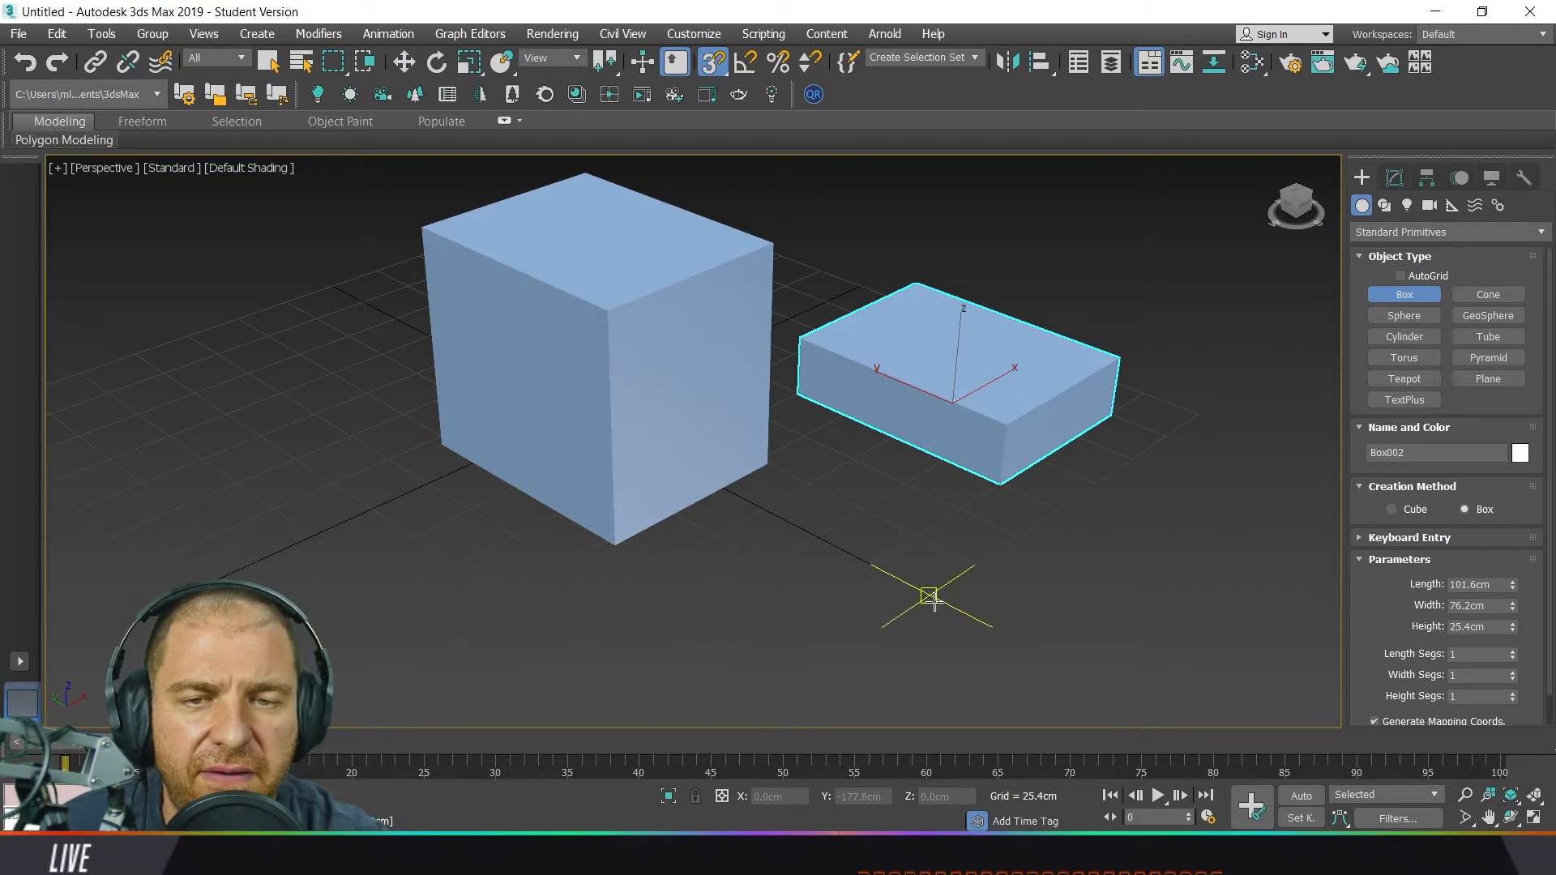
# Enable Vertex snapping in addition to Grid Points in the snap settings.
pyautogui.rightClick(717, 67)
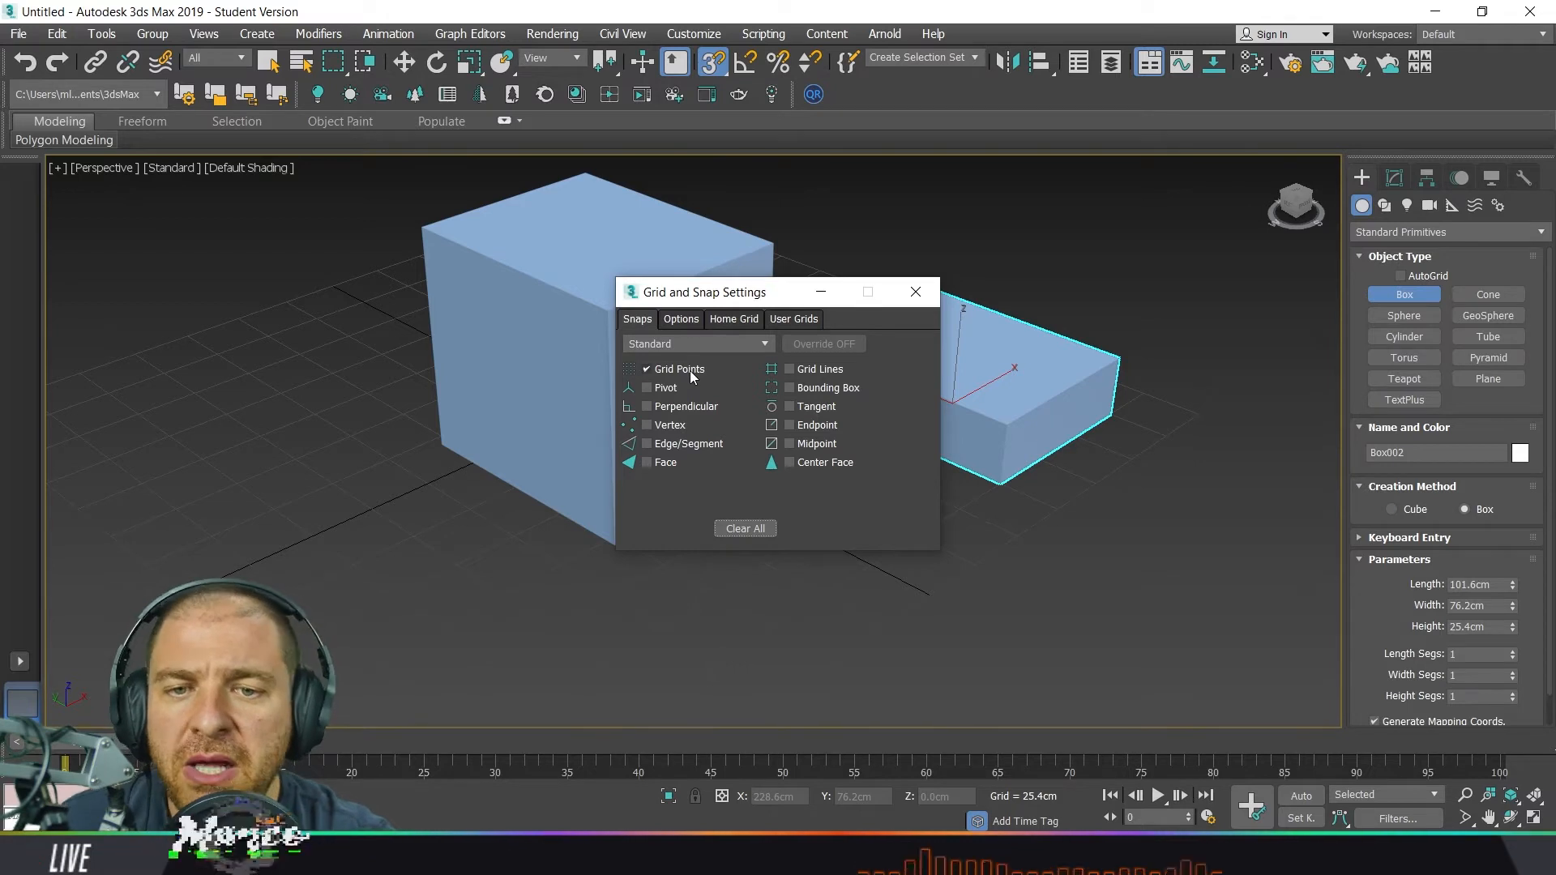
pyautogui.click(680, 427)
pyautogui.click(923, 300)
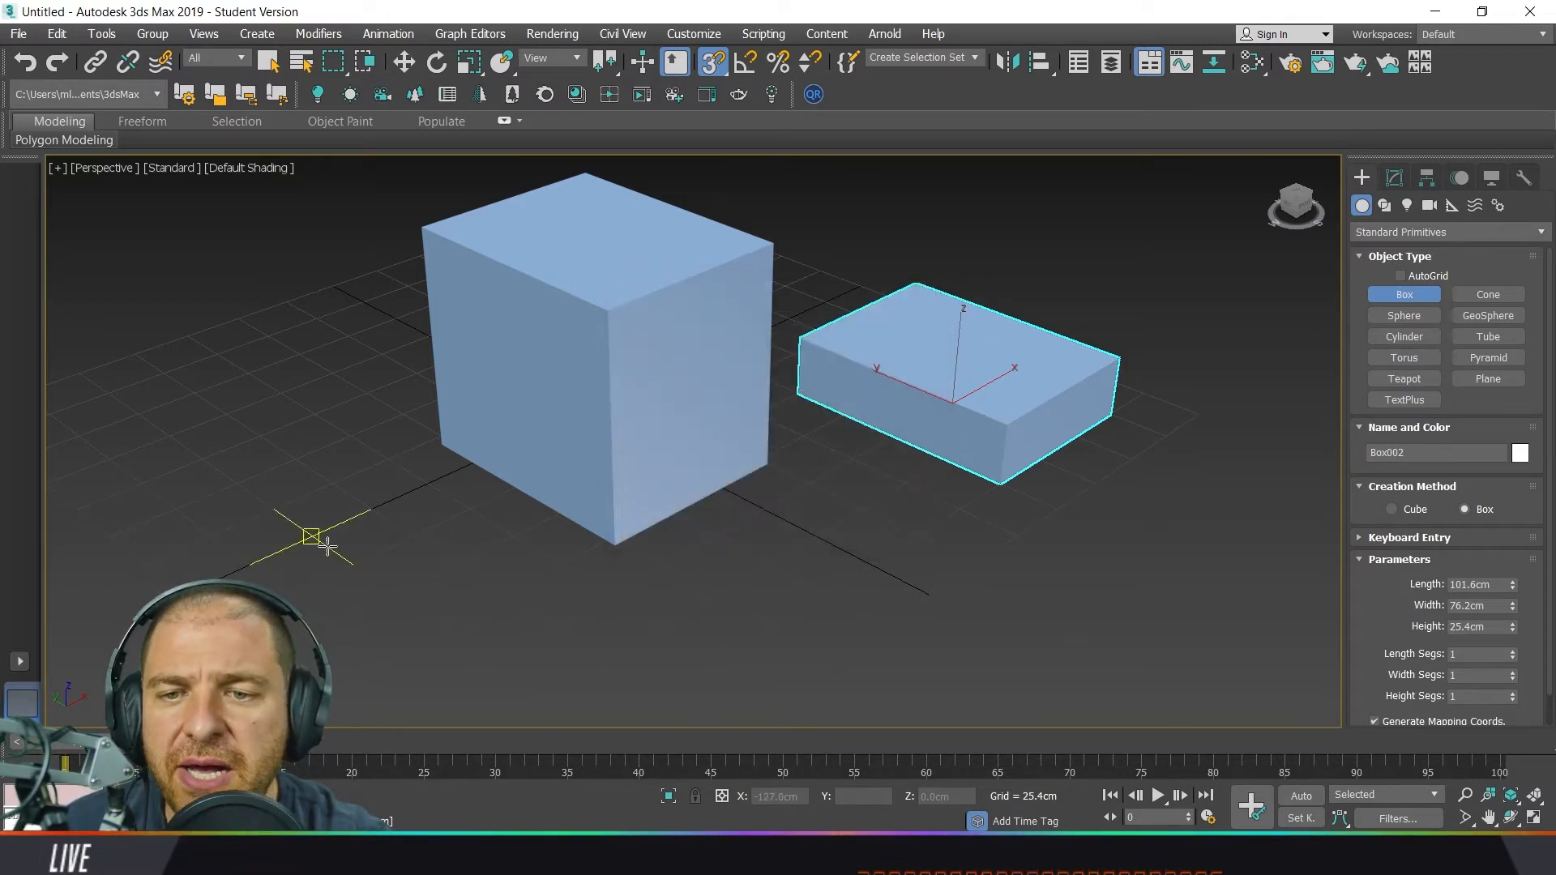
# Create a third box, about 156.8 × 97.7 × 91.4 cm, snapping its base corner and height to the first box's vertices.
pyautogui.moveTo(313, 539); pyautogui.dragTo(445, 532, button='middle')
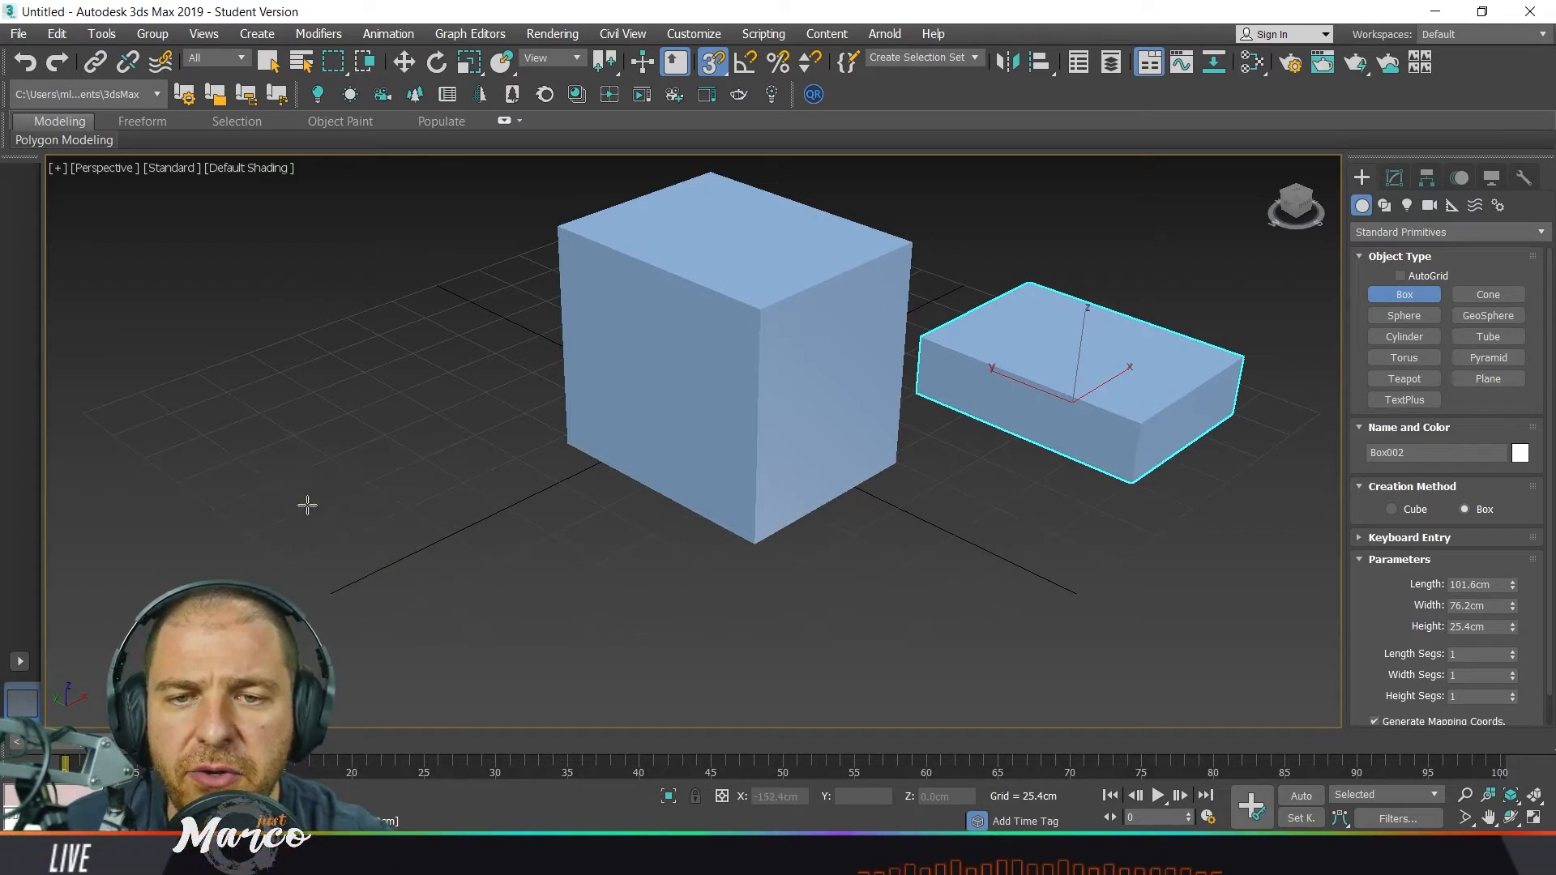
pyautogui.moveTo(274, 482); pyautogui.dragTo(759, 543)
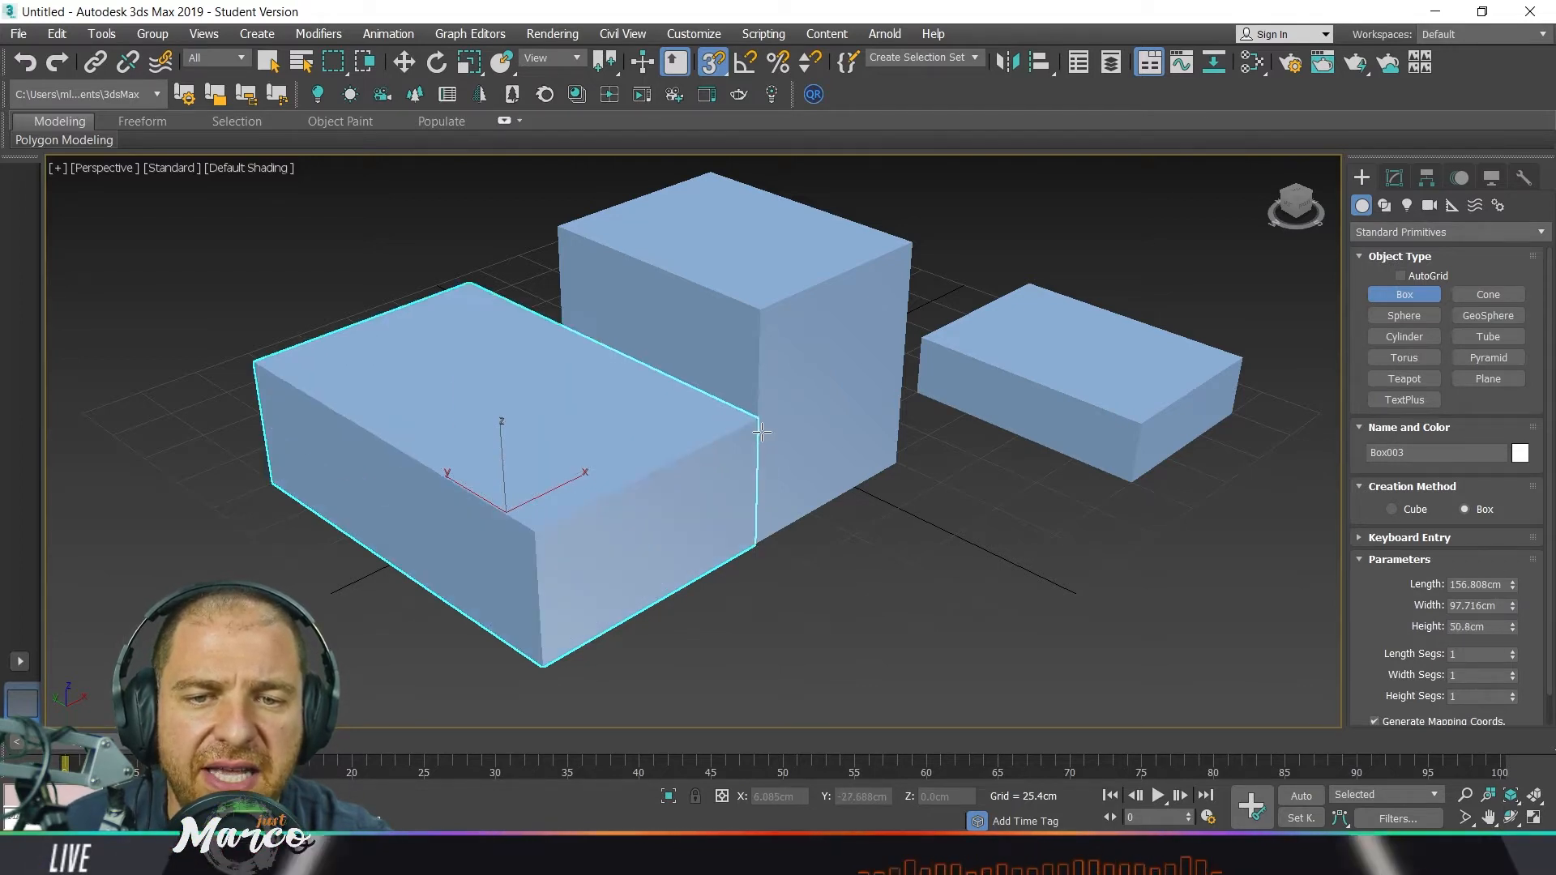
pyautogui.click(764, 354)
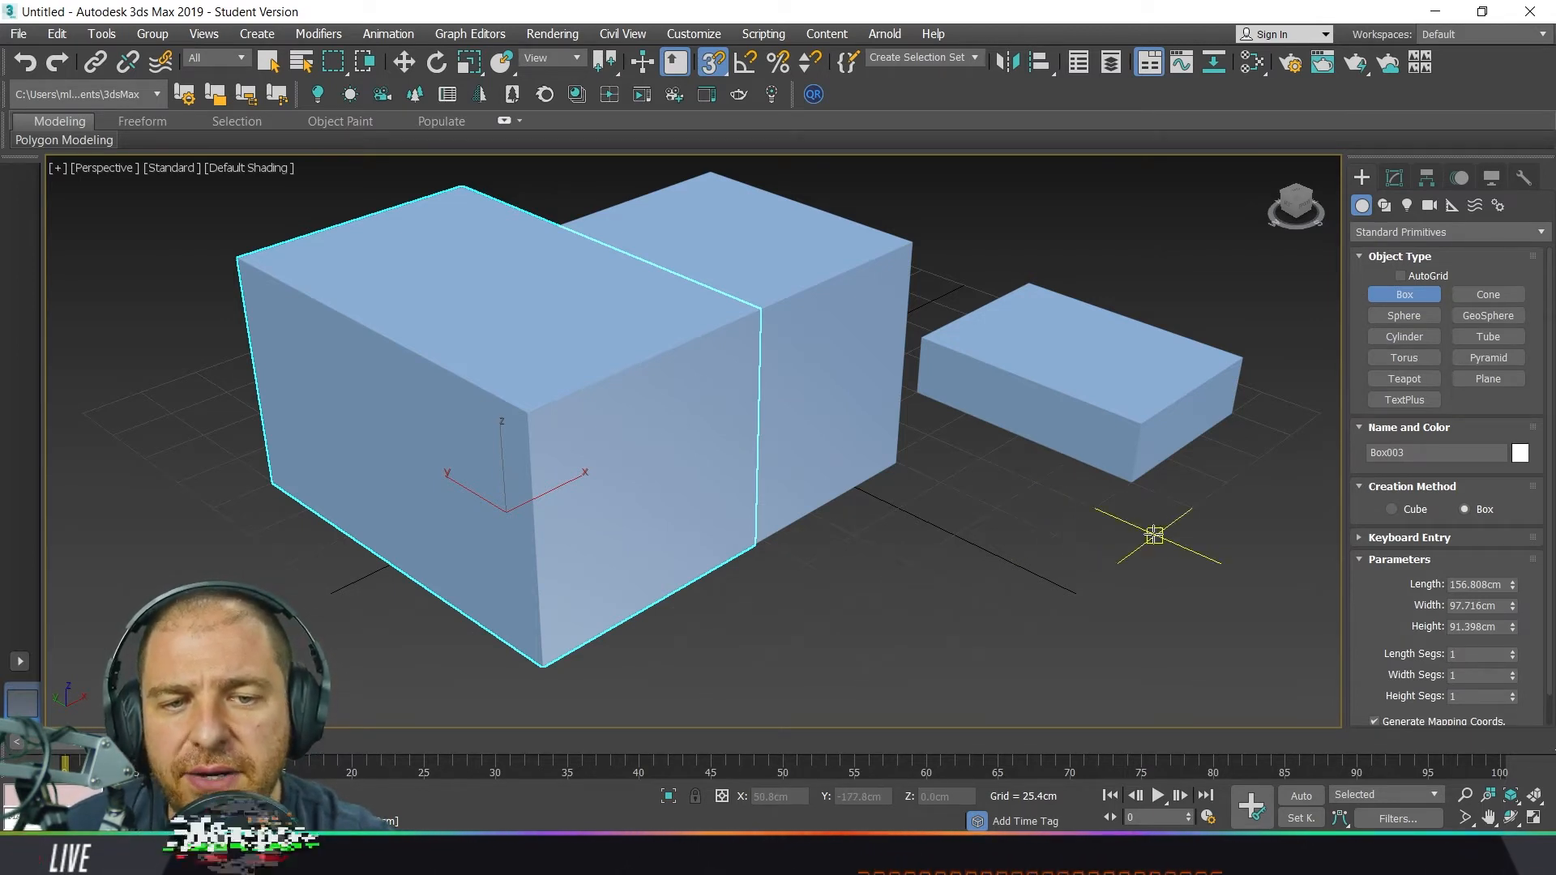
# Create a fourth box with a grid-snapped 50.8 × 25.4 cm base, turning snapping off to give it a free height of about 11.6 cm.
pyautogui.moveTo(1154, 536); pyautogui.dragTo(997, 507)
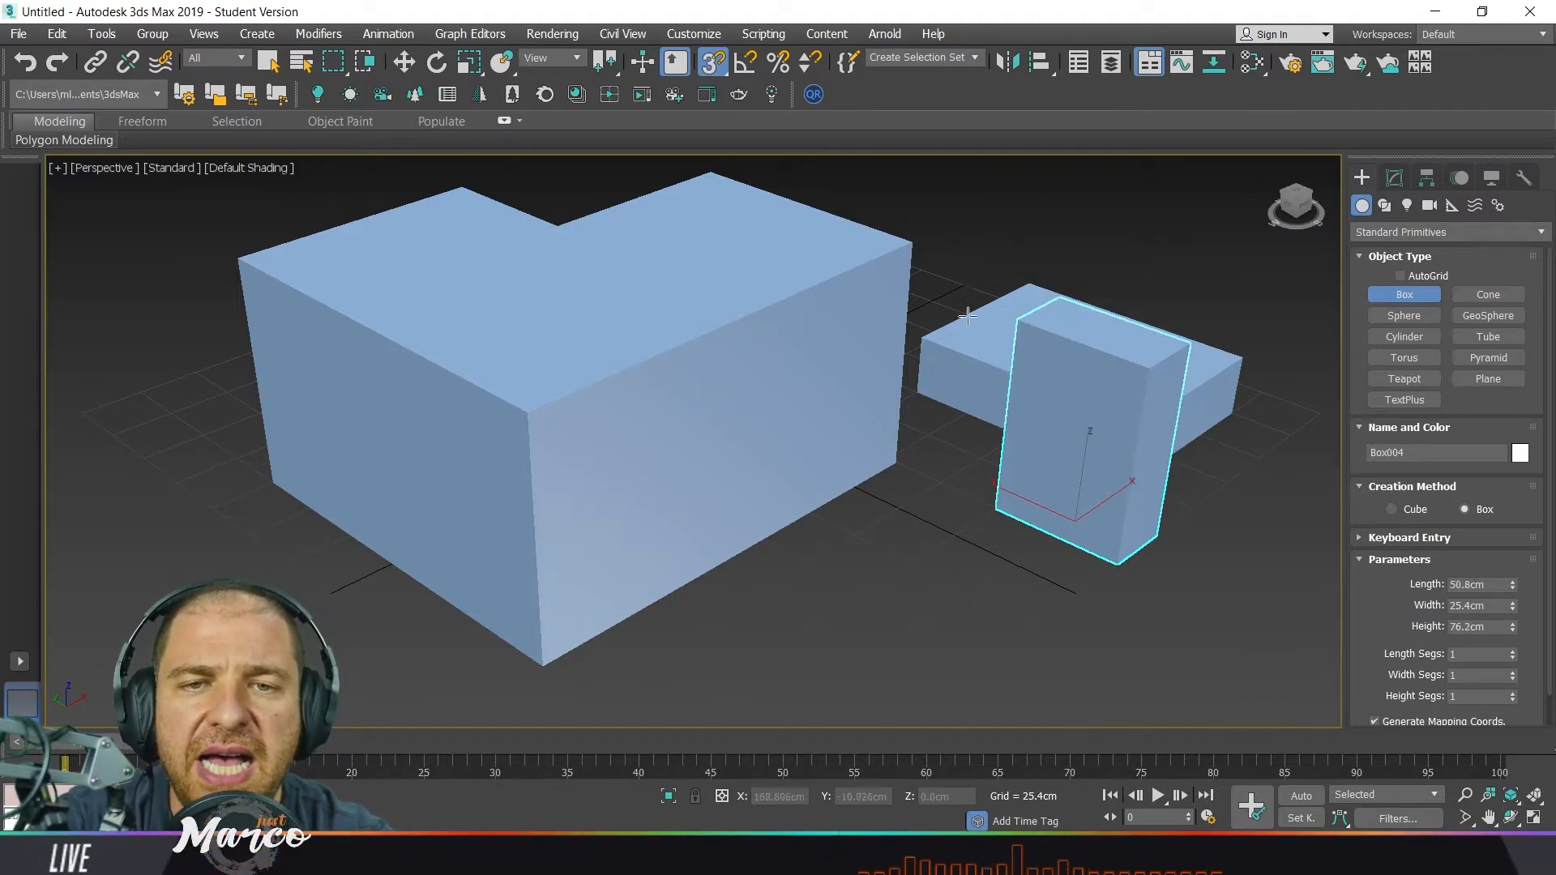
pyautogui.click(994, 218)
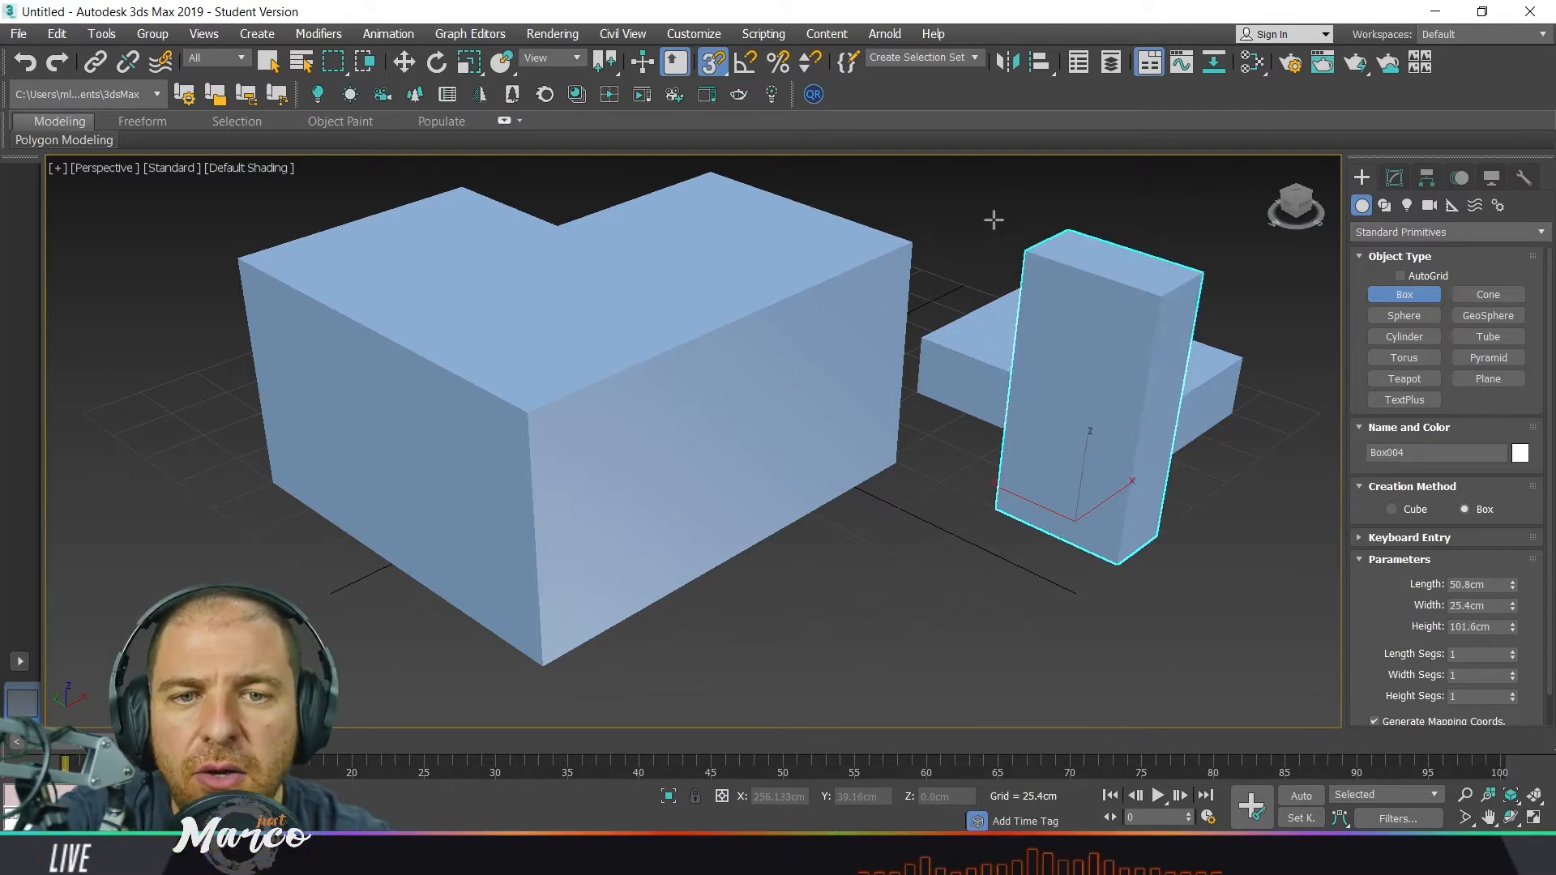
pyautogui.press('s')
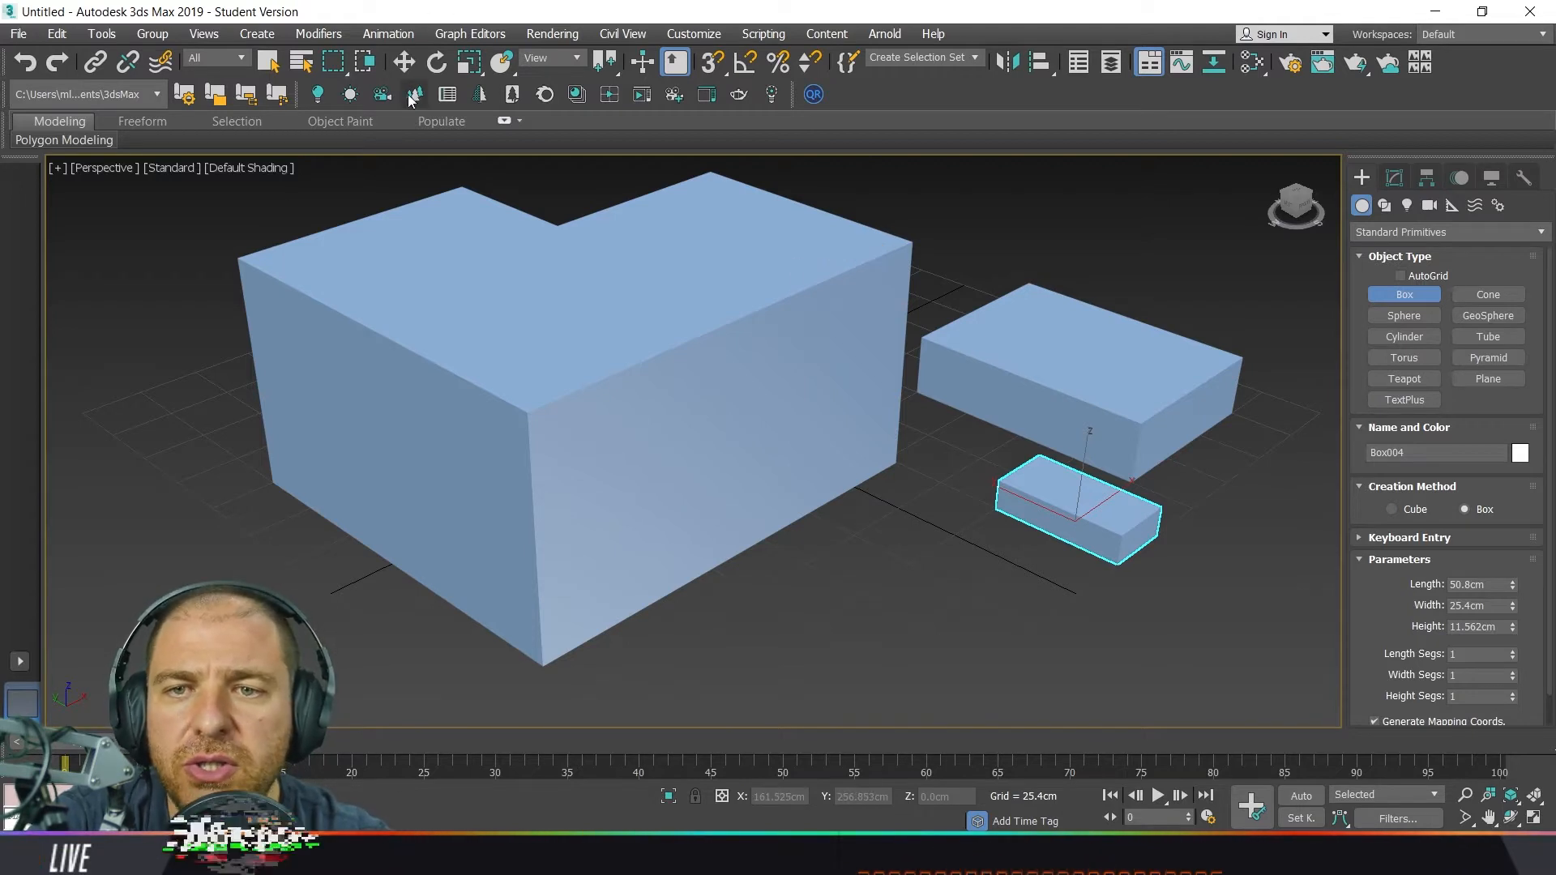
# Move the smallest box freely across the grid, turn snapping back on, and snap its lower front corner onto the first box's upper corner.
pyautogui.click(404, 63)
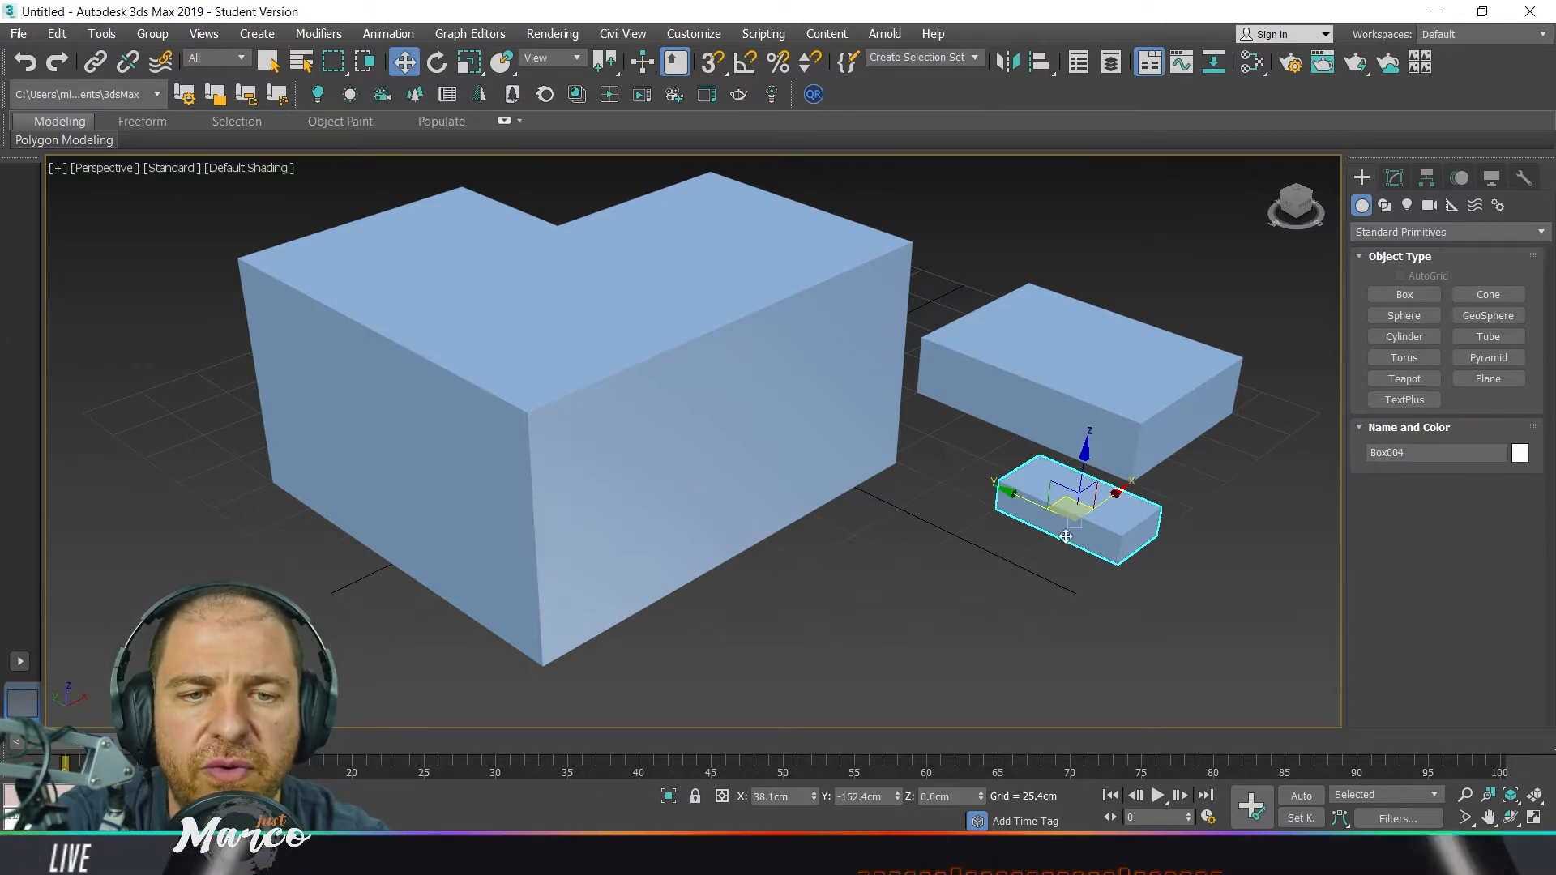
pyautogui.moveTo(1107, 507); pyautogui.dragTo(1016, 488)
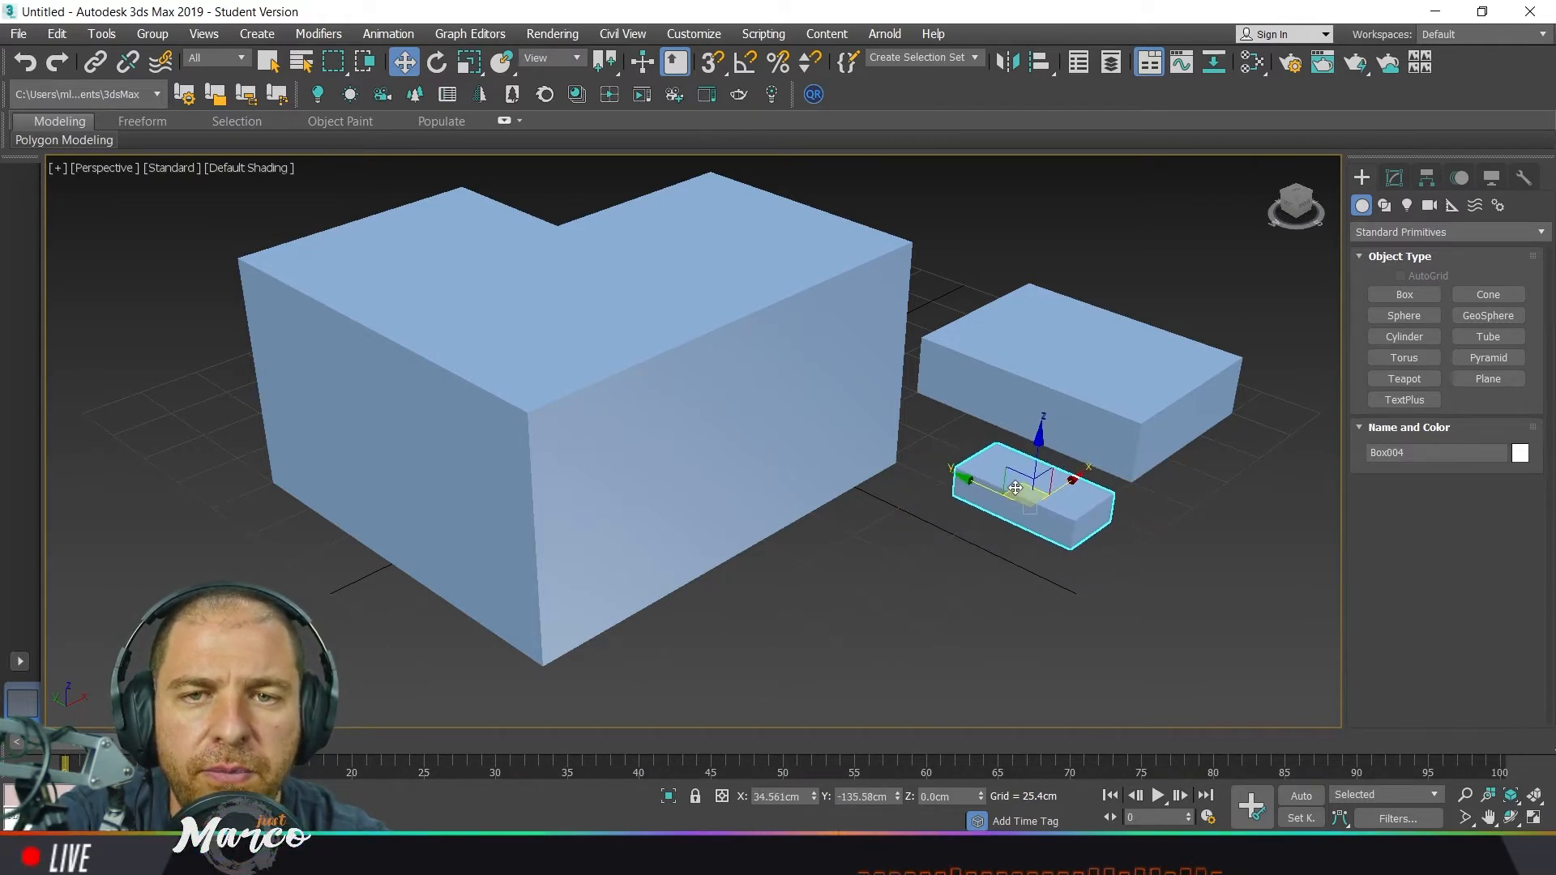
pyautogui.click(711, 64)
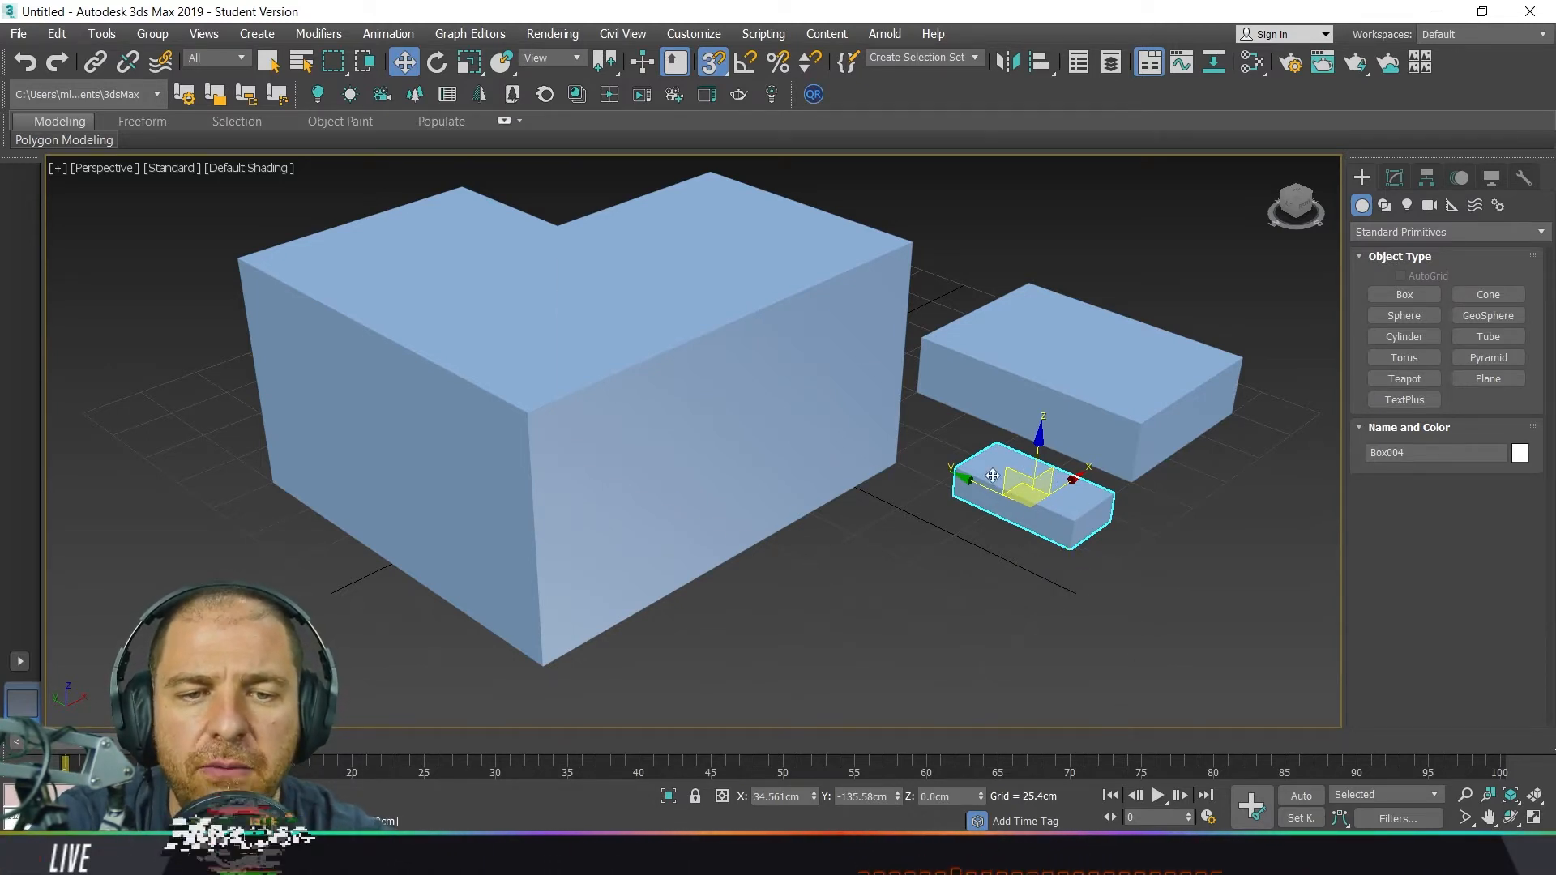
pyautogui.rightClick(720, 67)
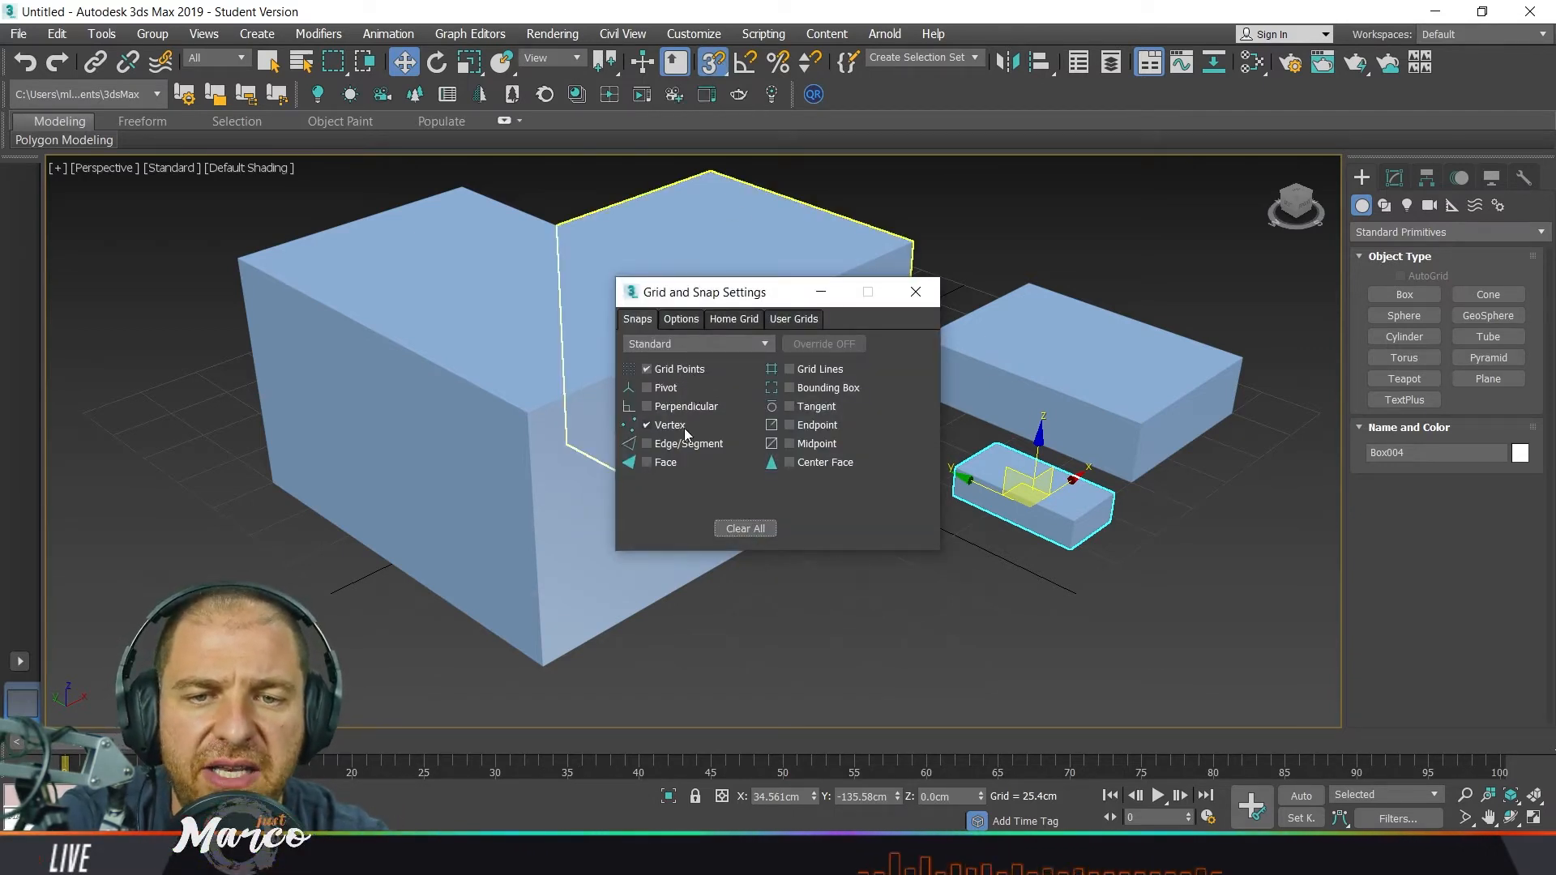
pyautogui.click(915, 291)
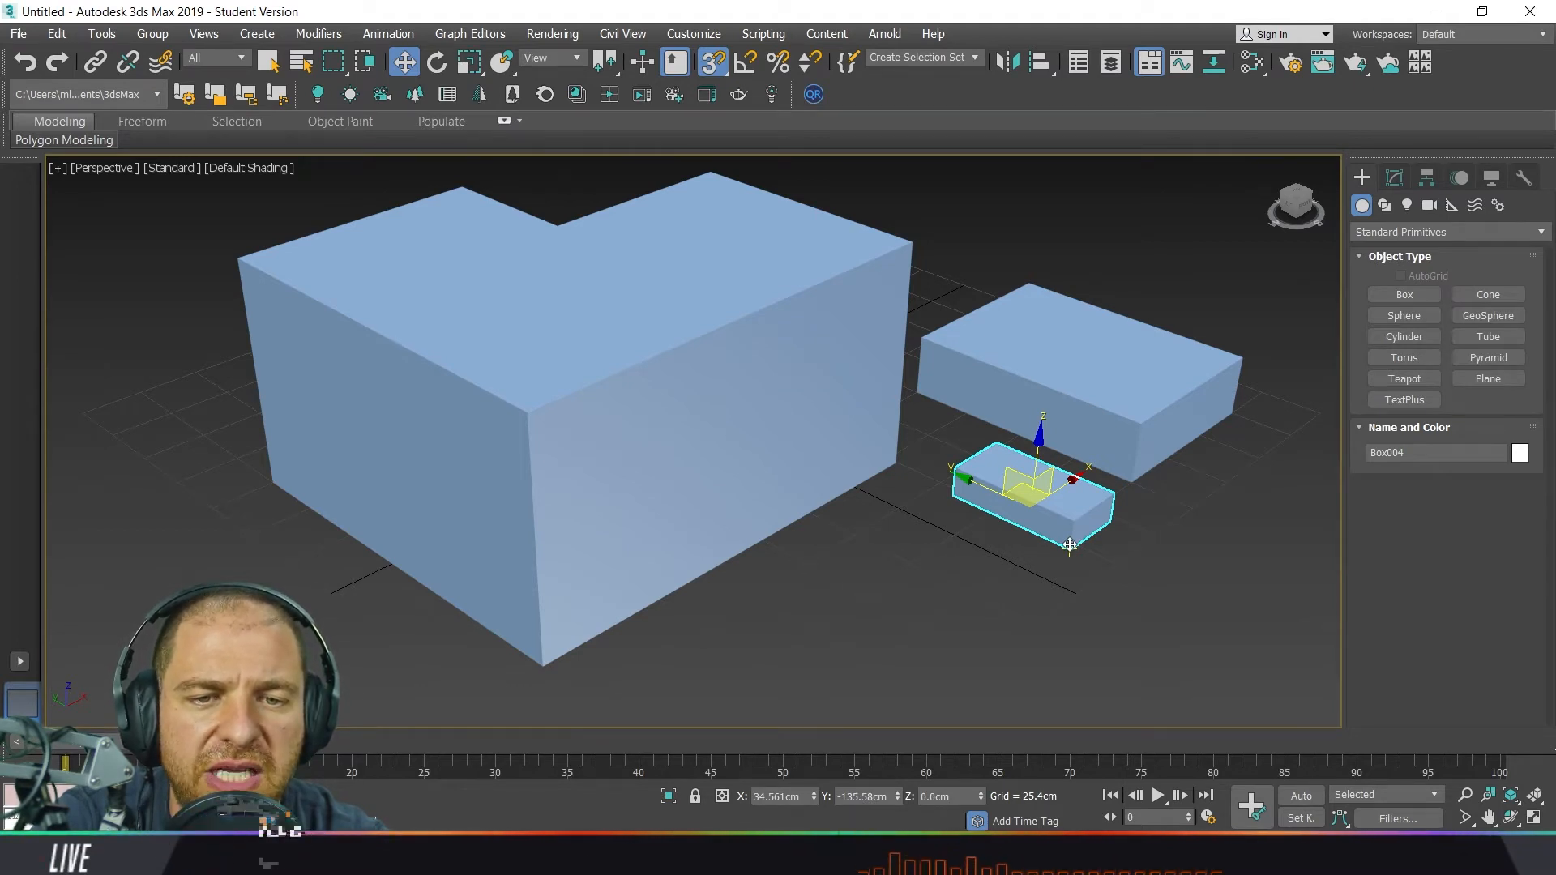
pyautogui.moveTo(1070, 545)
pyautogui.mouseDown()
pyautogui.moveTo(969, 610)
pyautogui.moveTo(1000, 268)
pyautogui.moveTo(956, 232)
pyautogui.moveTo(911, 247)
pyautogui.mouseUp()
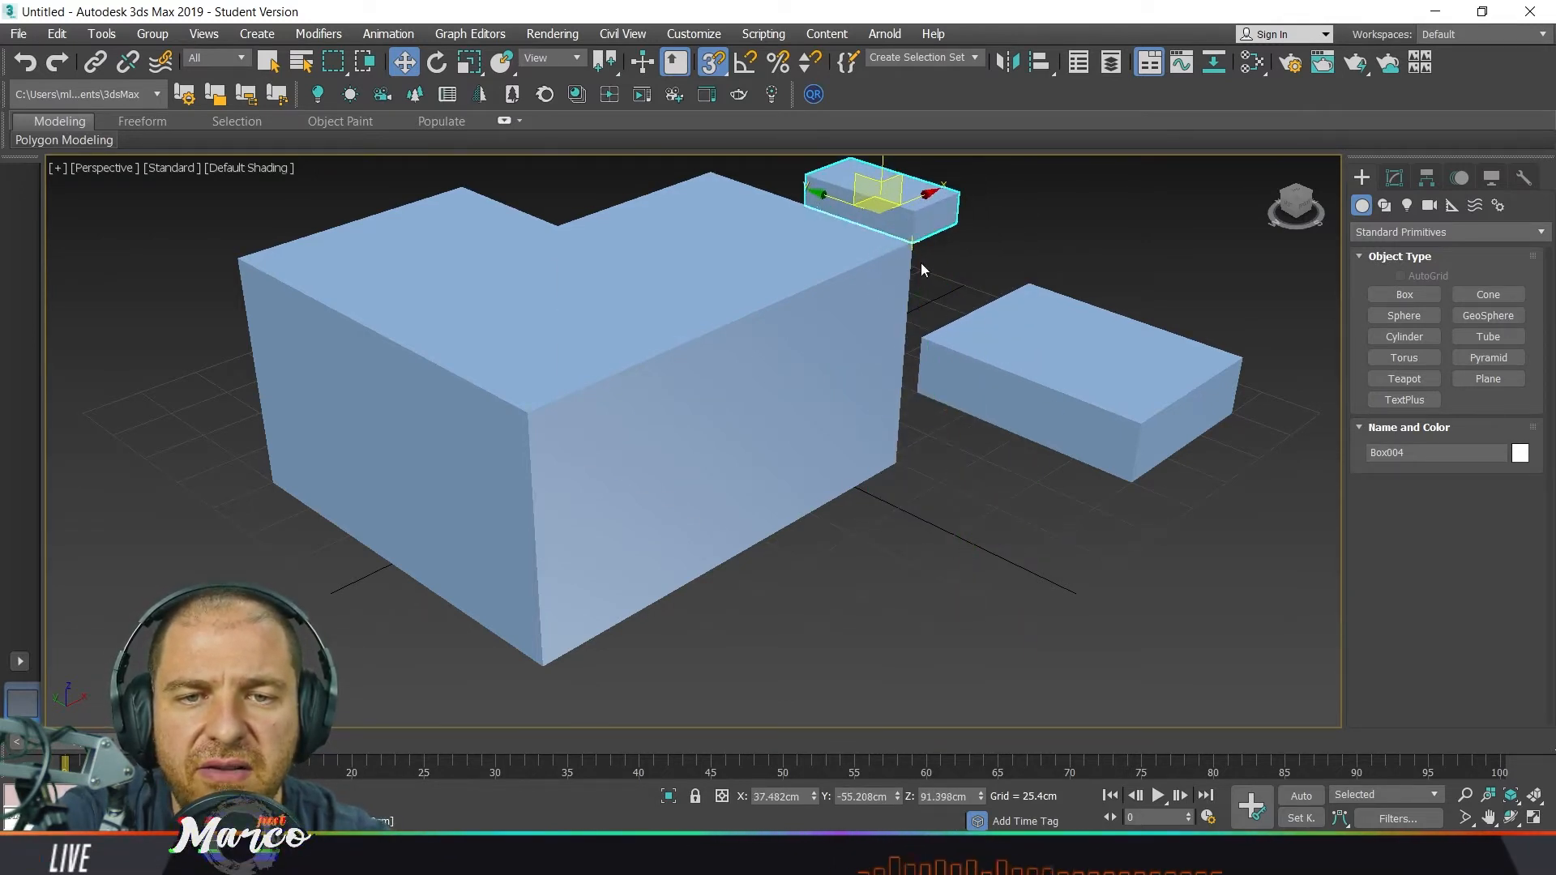
pyautogui.moveTo(962, 409); pyautogui.dragTo(873, 615, button='middle')
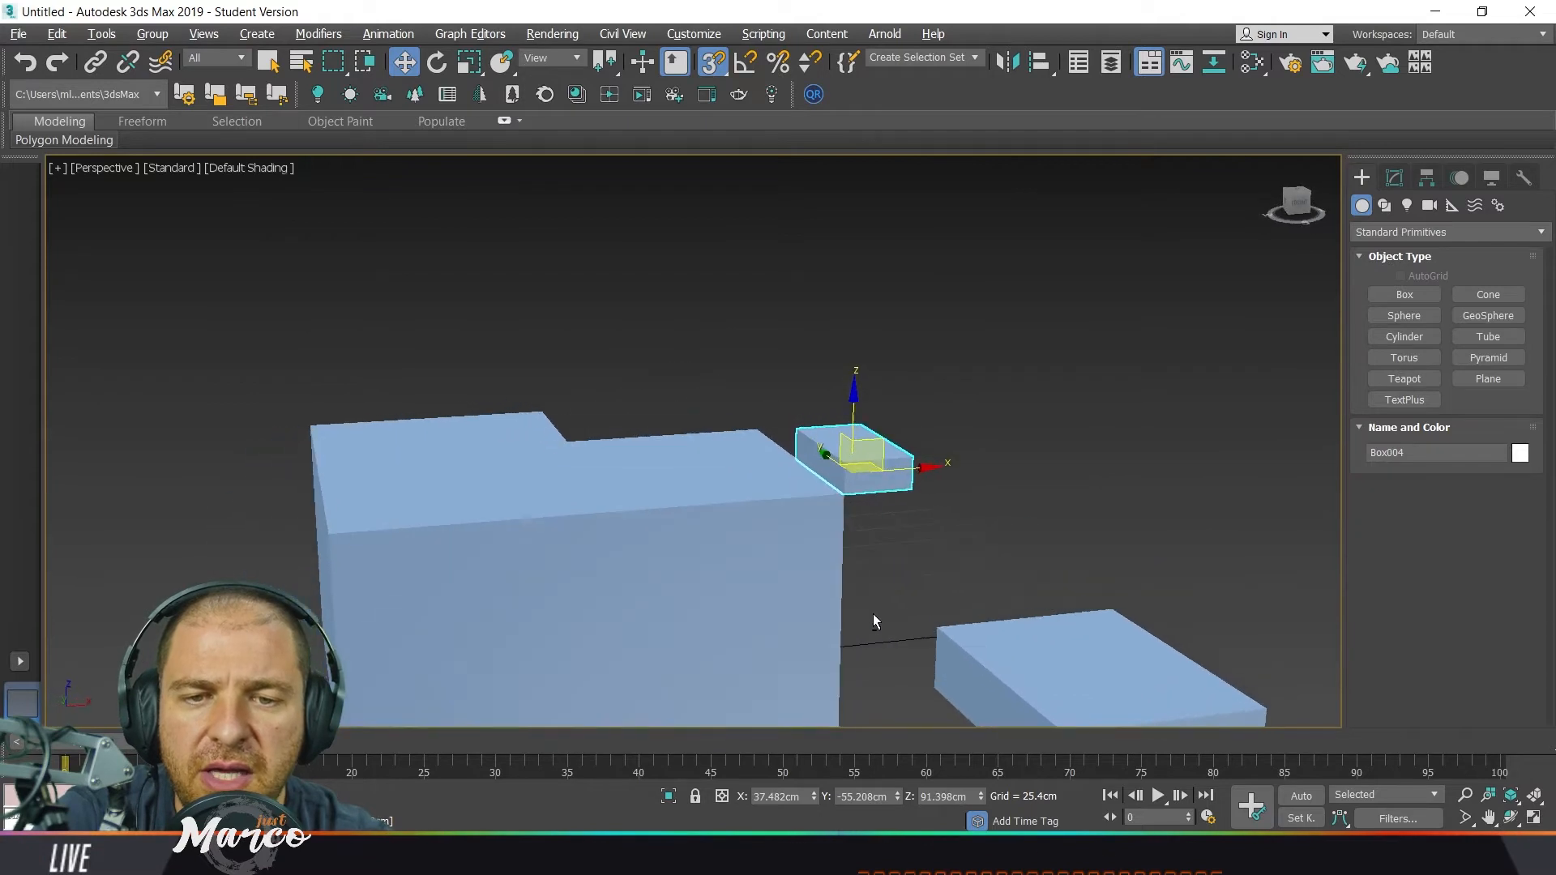
pyautogui.scroll(5, 851, 496)
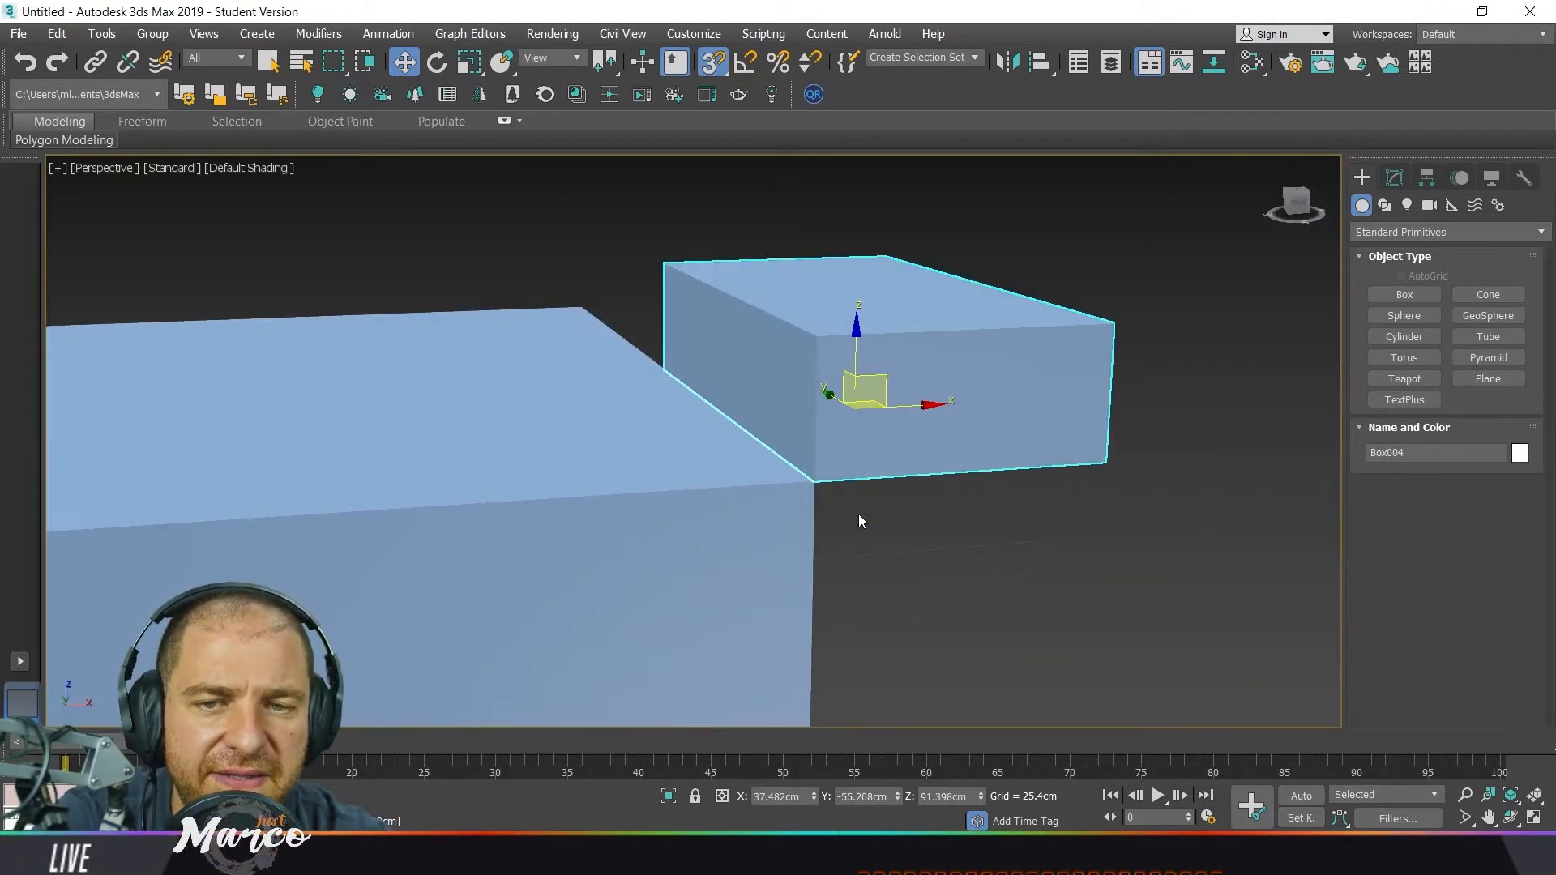
pyautogui.scroll(-8, 844, 430)
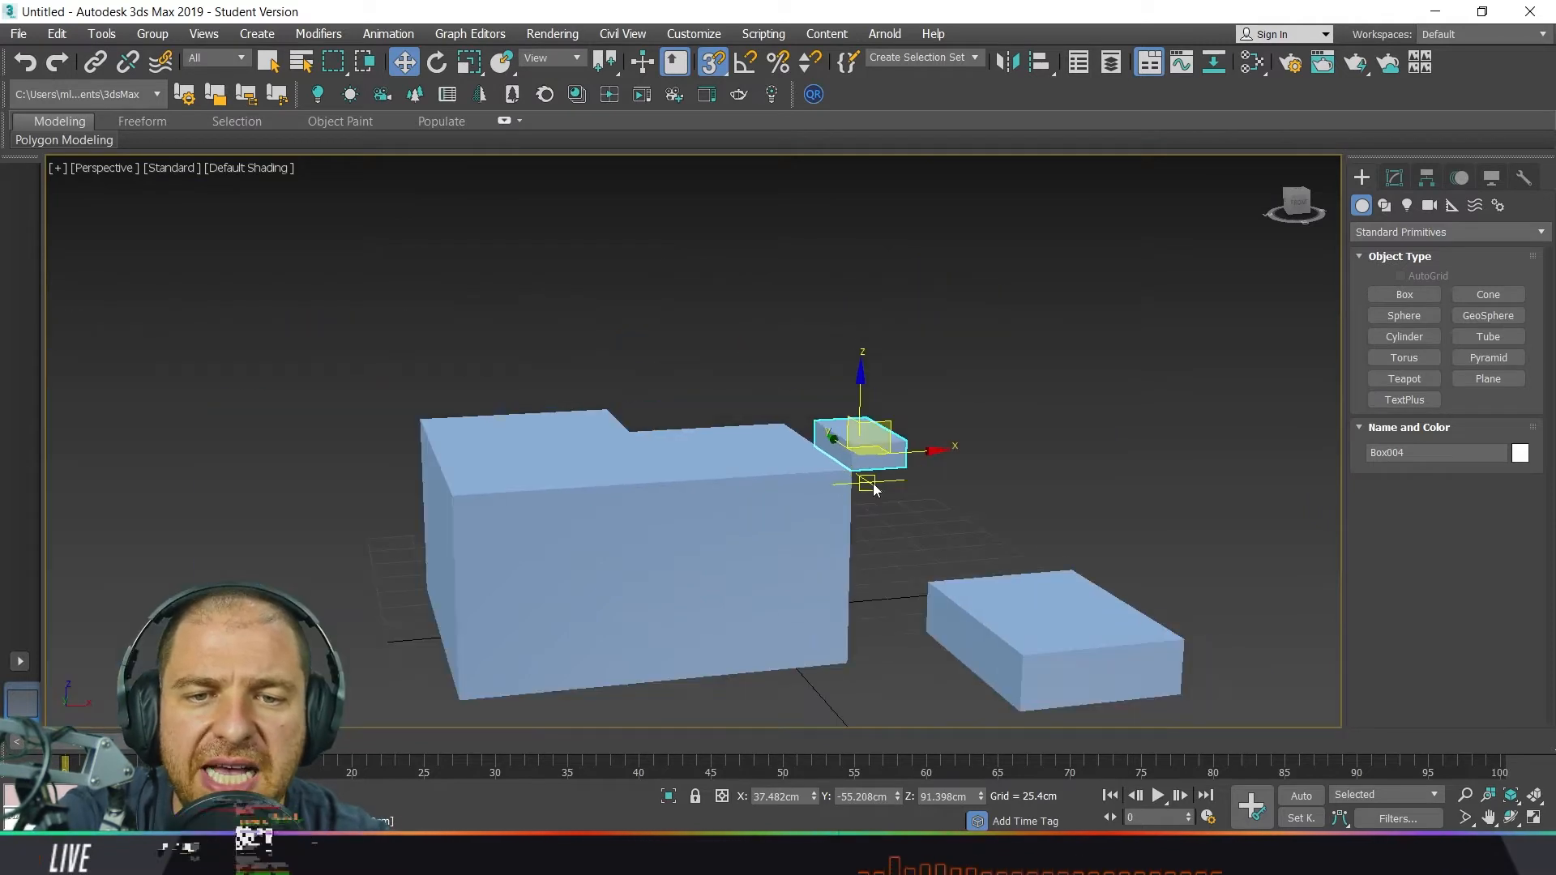
pyautogui.keyDown('alt'); pyautogui.moveTo(887, 533); pyautogui.dragTo(905, 561, button='middle'); pyautogui.keyUp('alt')
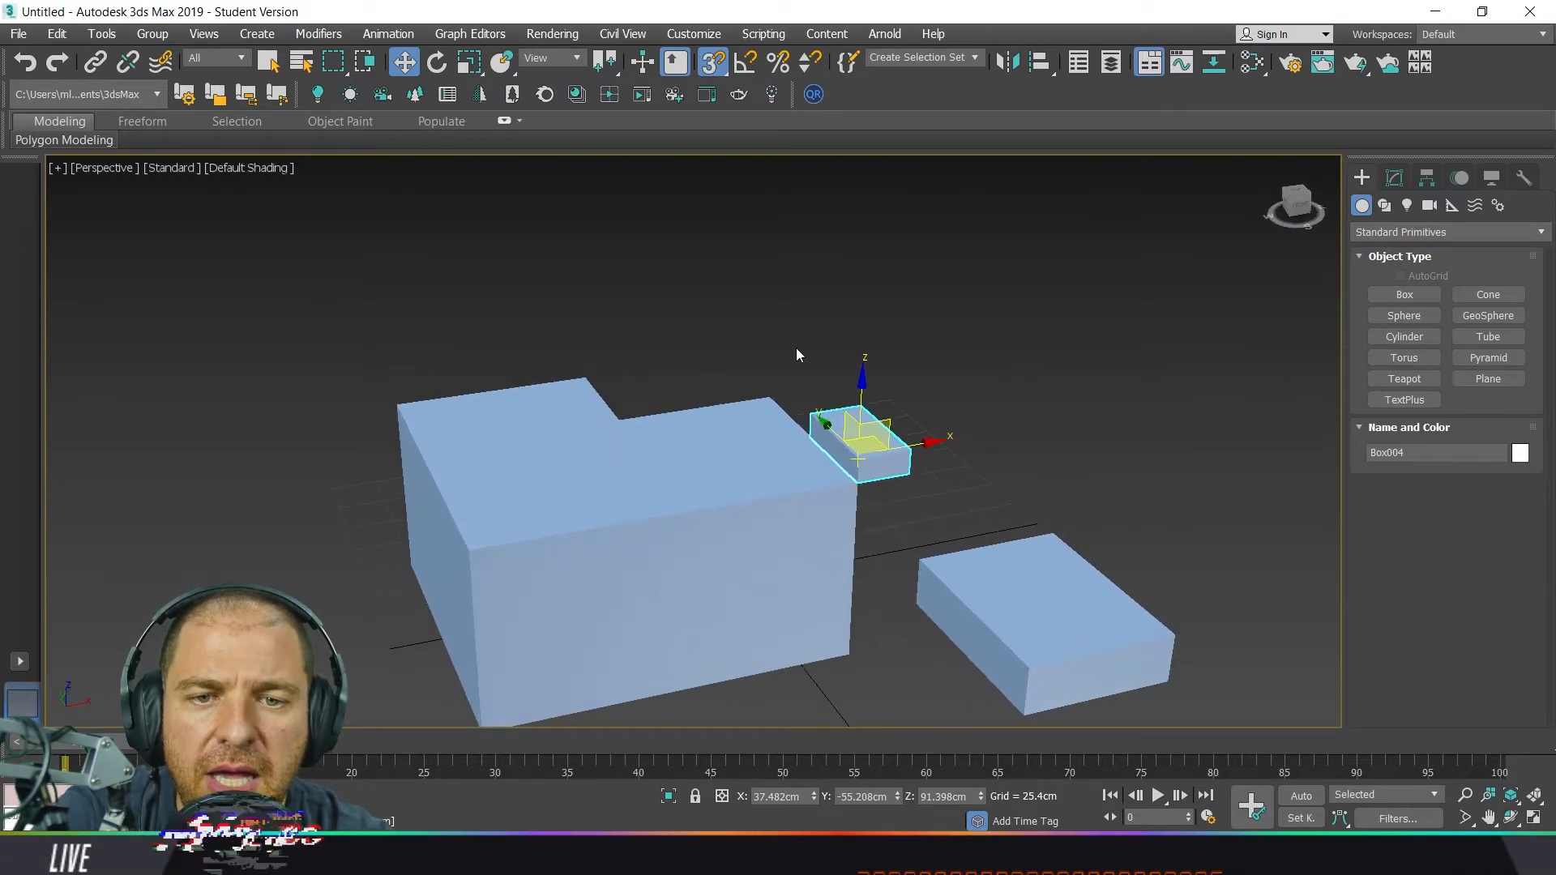
# Set the home grid spacing to 20 cm and the perspective view grid extent to 15.
pyautogui.rightClick(722, 64)
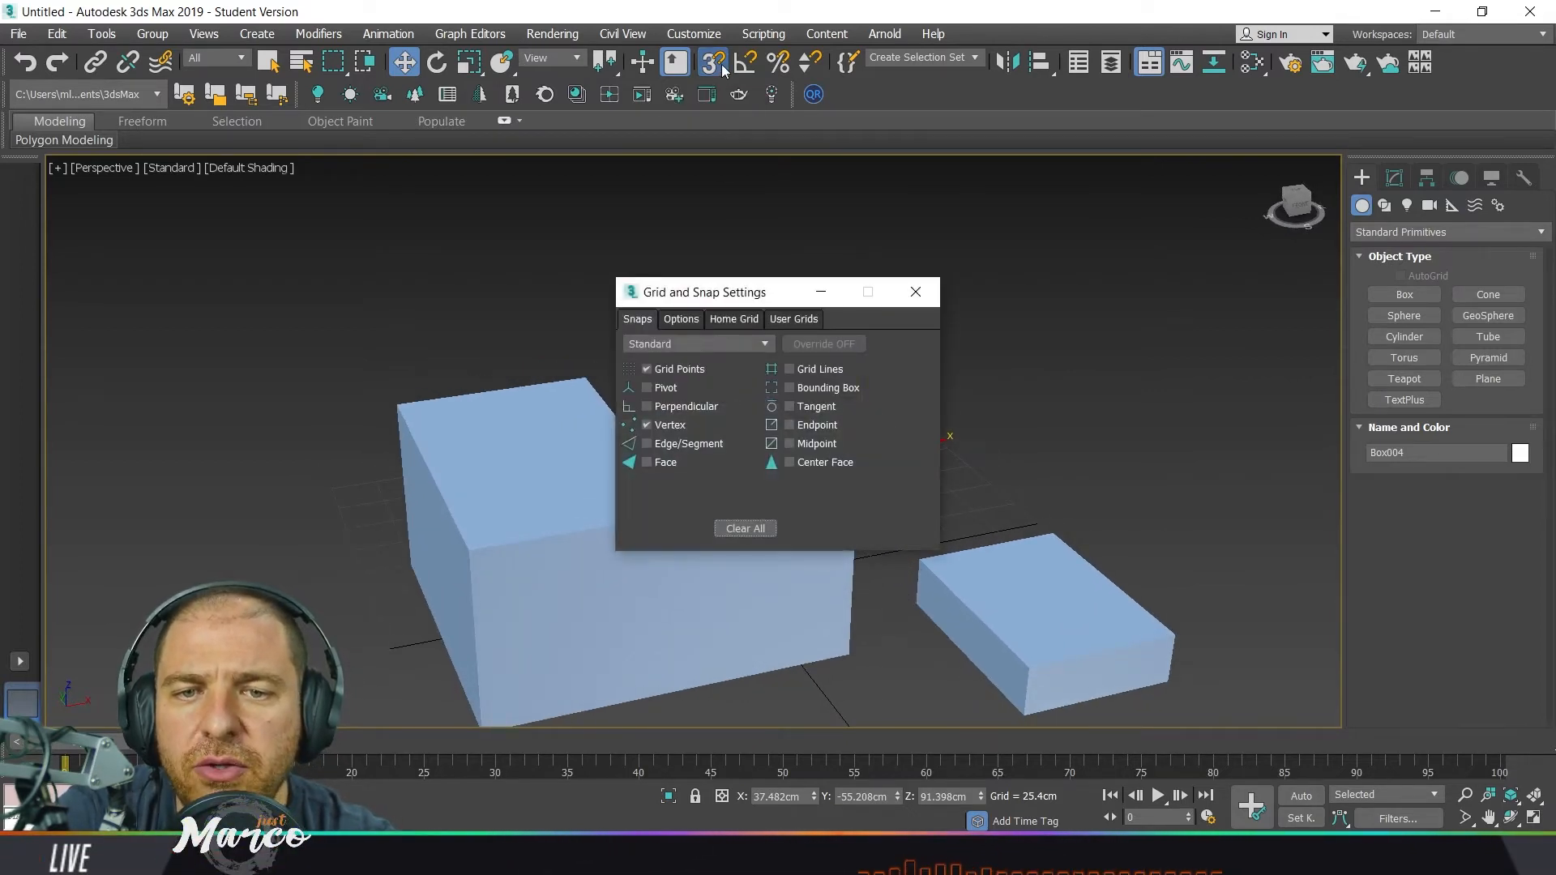
pyautogui.click(735, 320)
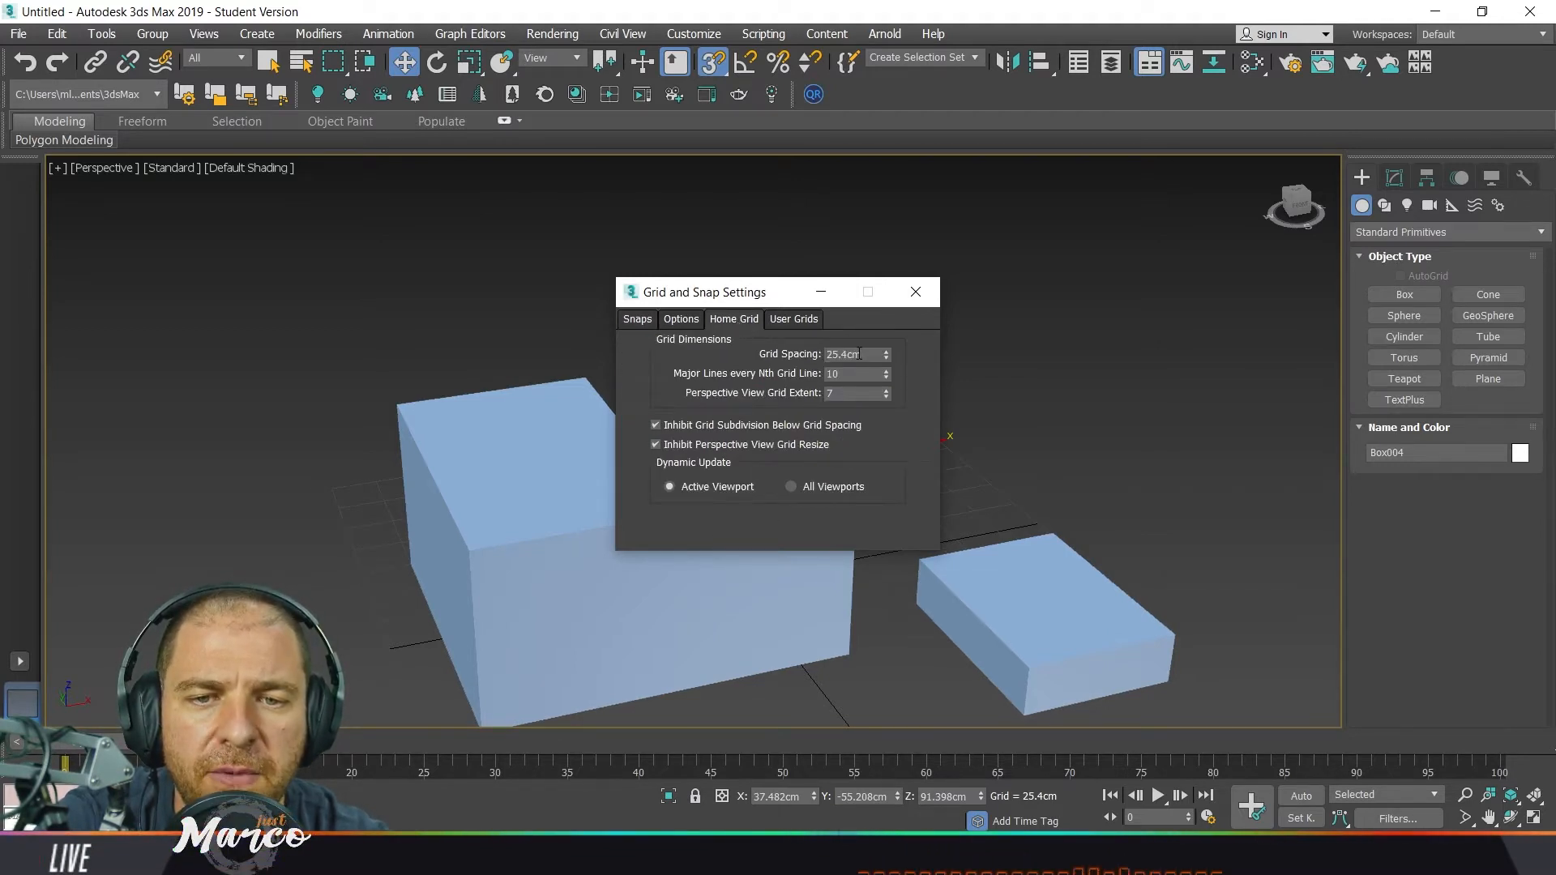
pyautogui.scroll(-5, 1082, 462)
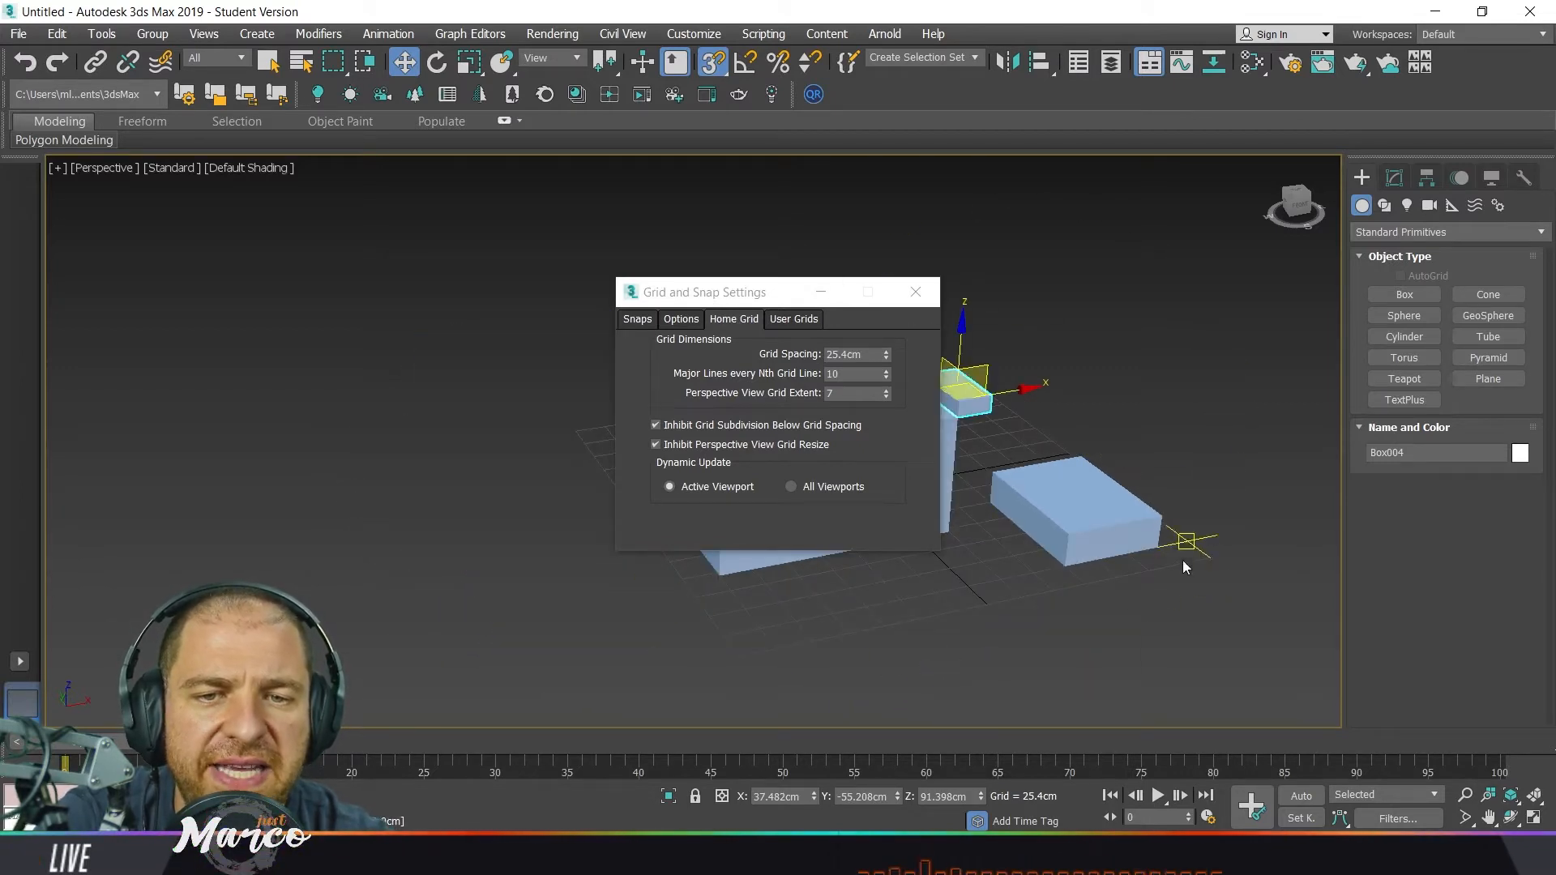
pyautogui.doubleClick(875, 355)
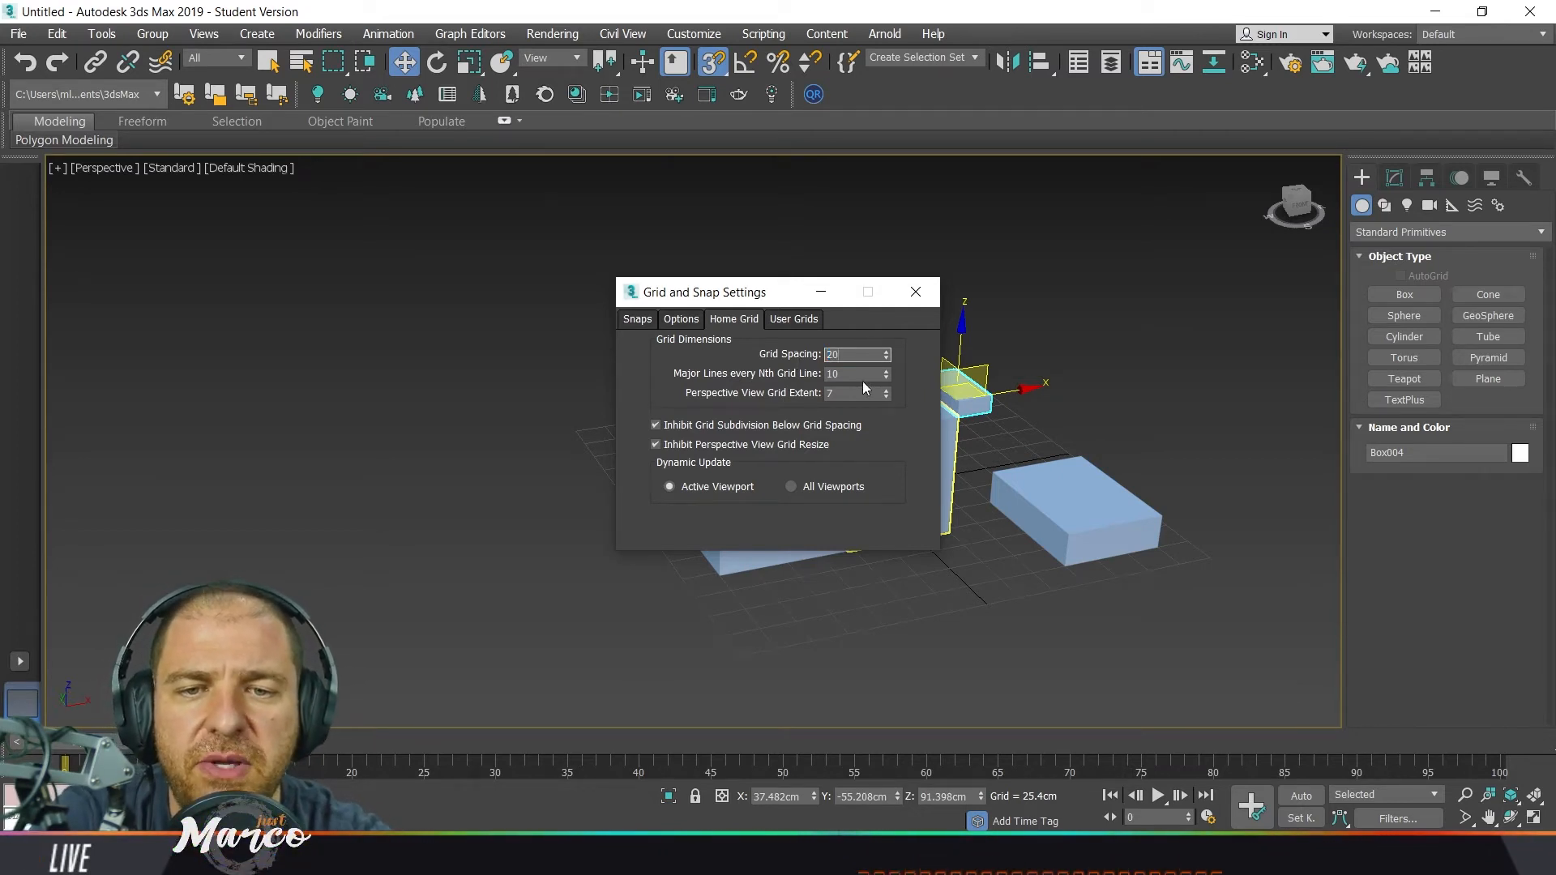
pyautogui.click(830, 394)
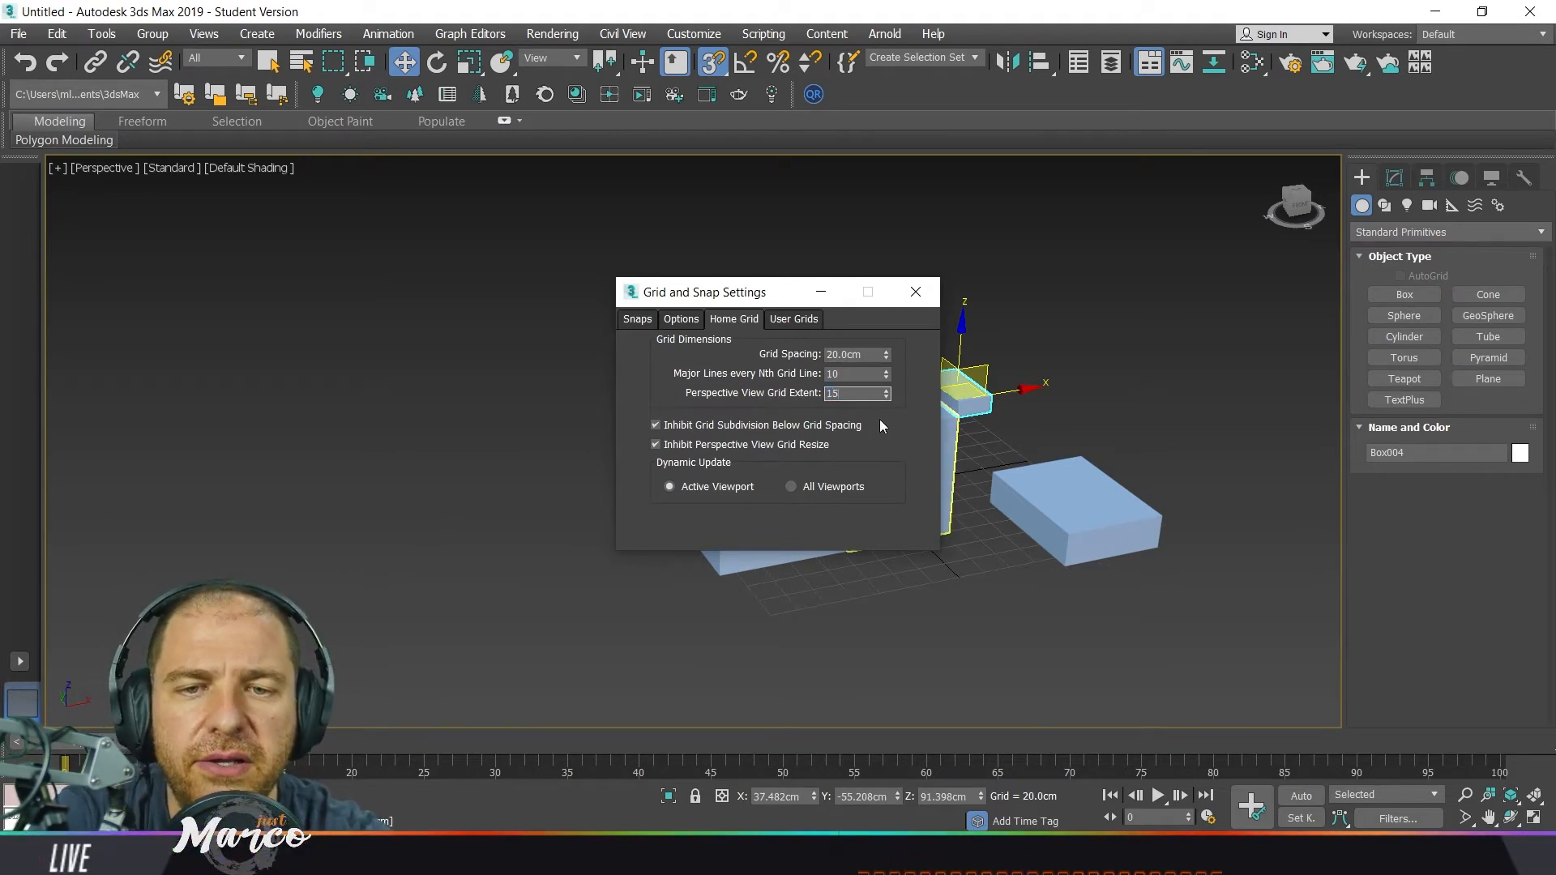
pyautogui.click(925, 294)
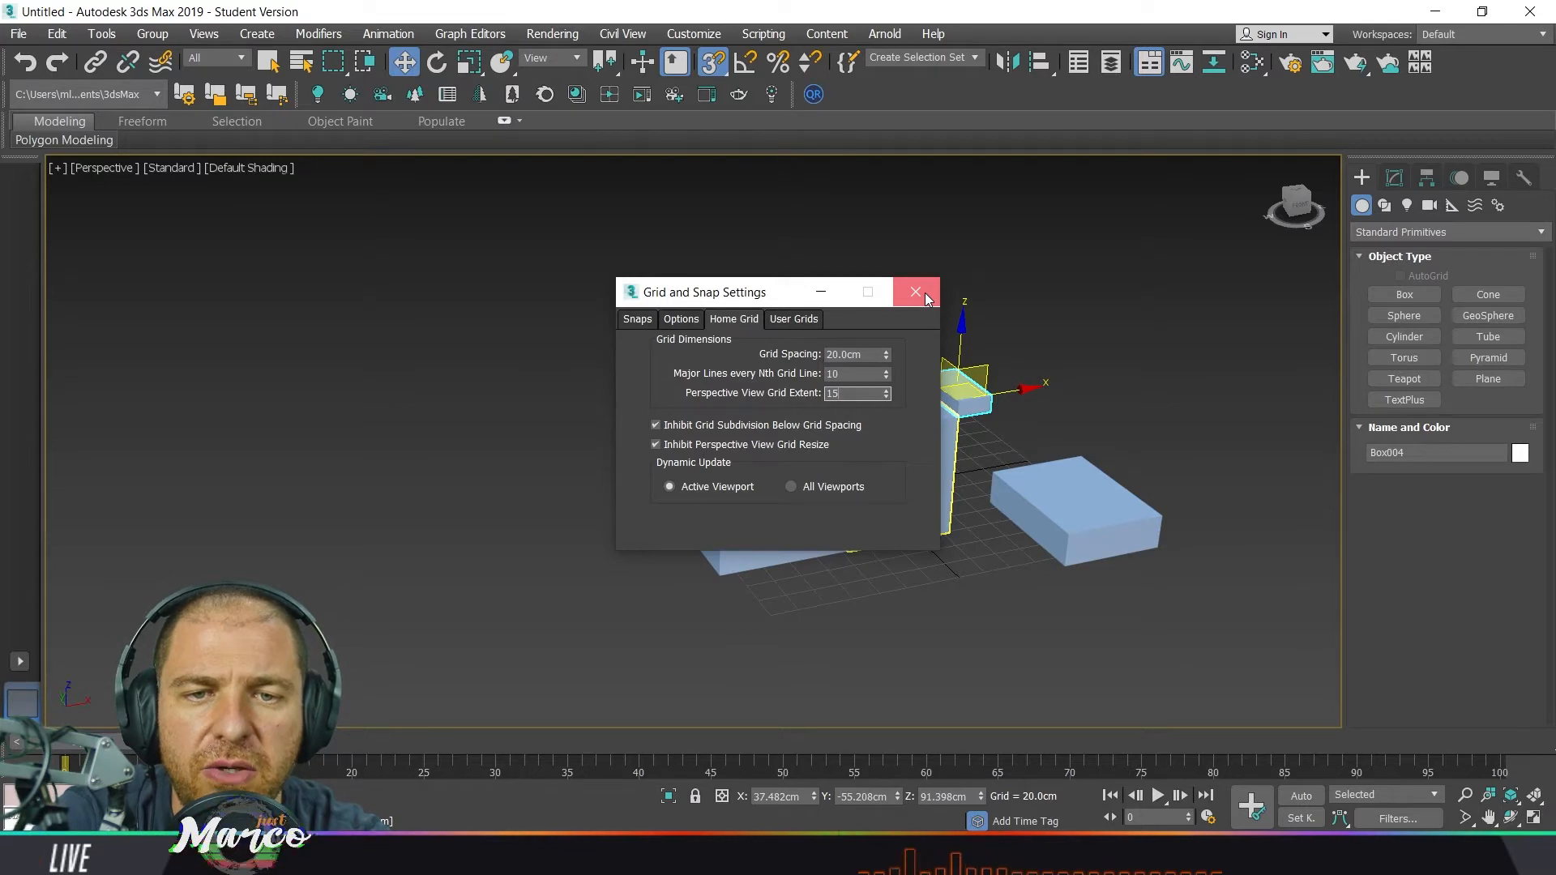
# Create a 20 × 20 × 20 cm box at the front of the grid, snapping its base and height, and show its editable parameters.
pyautogui.moveTo(966, 577); pyautogui.dragTo(862, 549, button='middle')
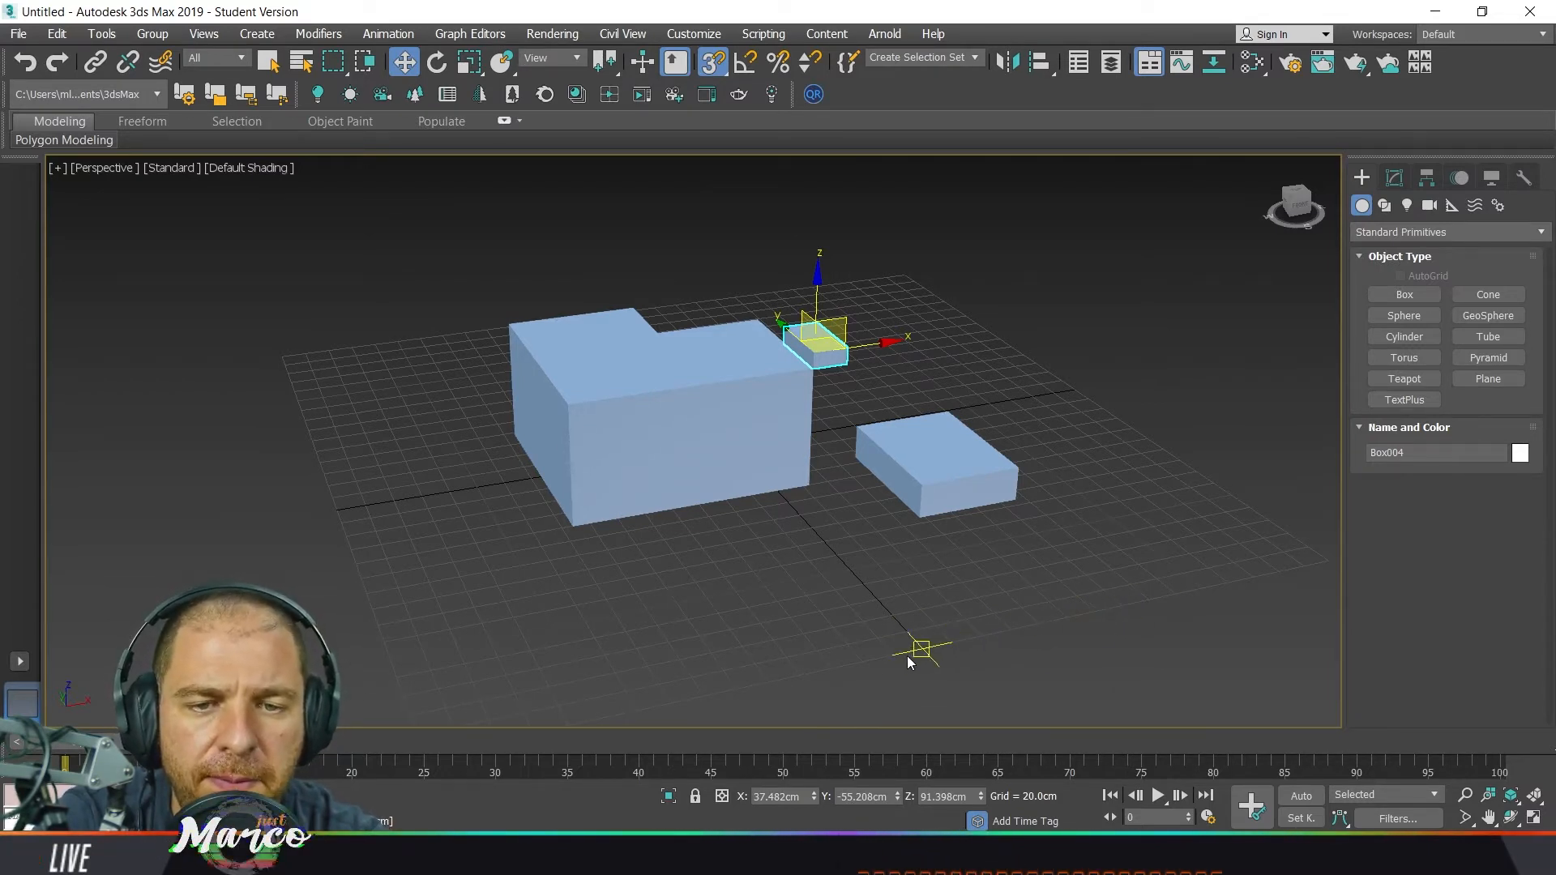
pyautogui.click(1404, 295)
pyautogui.scroll(5, 938, 591)
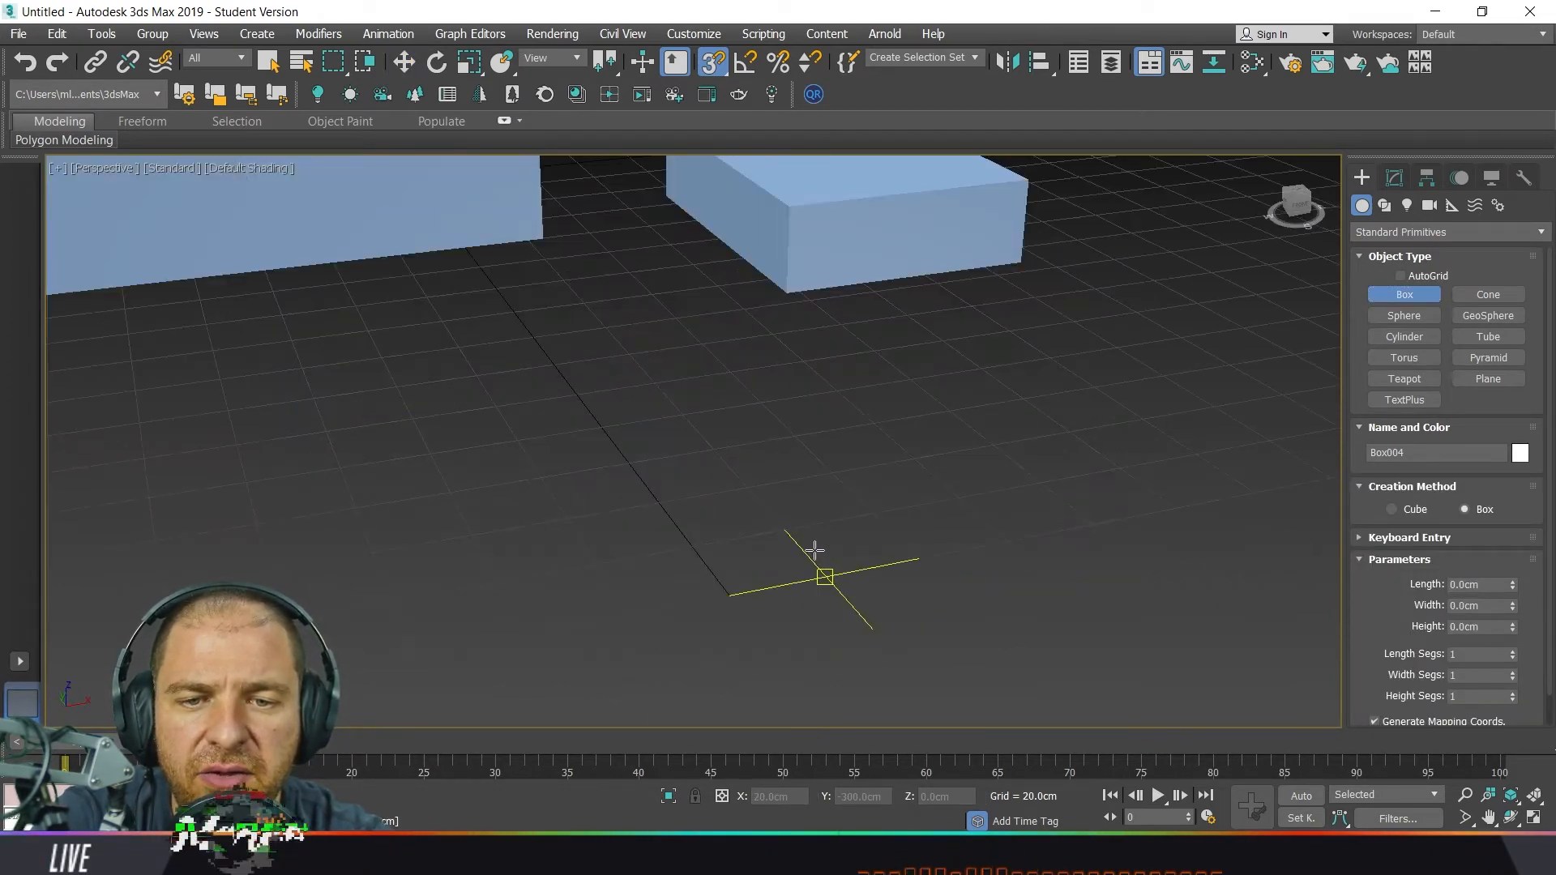
pyautogui.moveTo(784, 528); pyautogui.dragTo(910, 556)
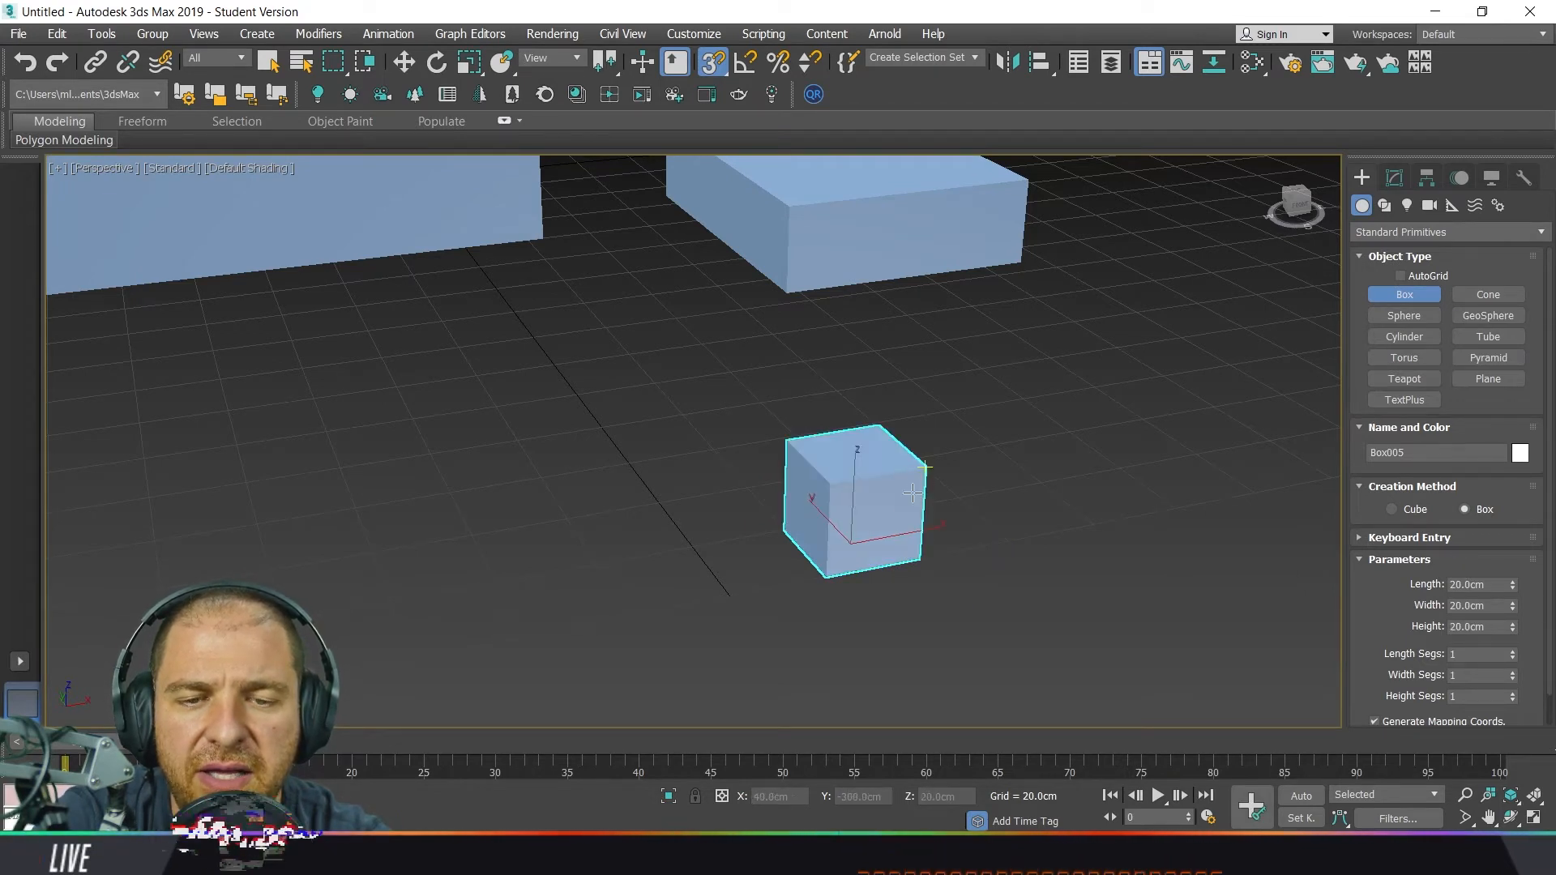
pyautogui.click(922, 479)
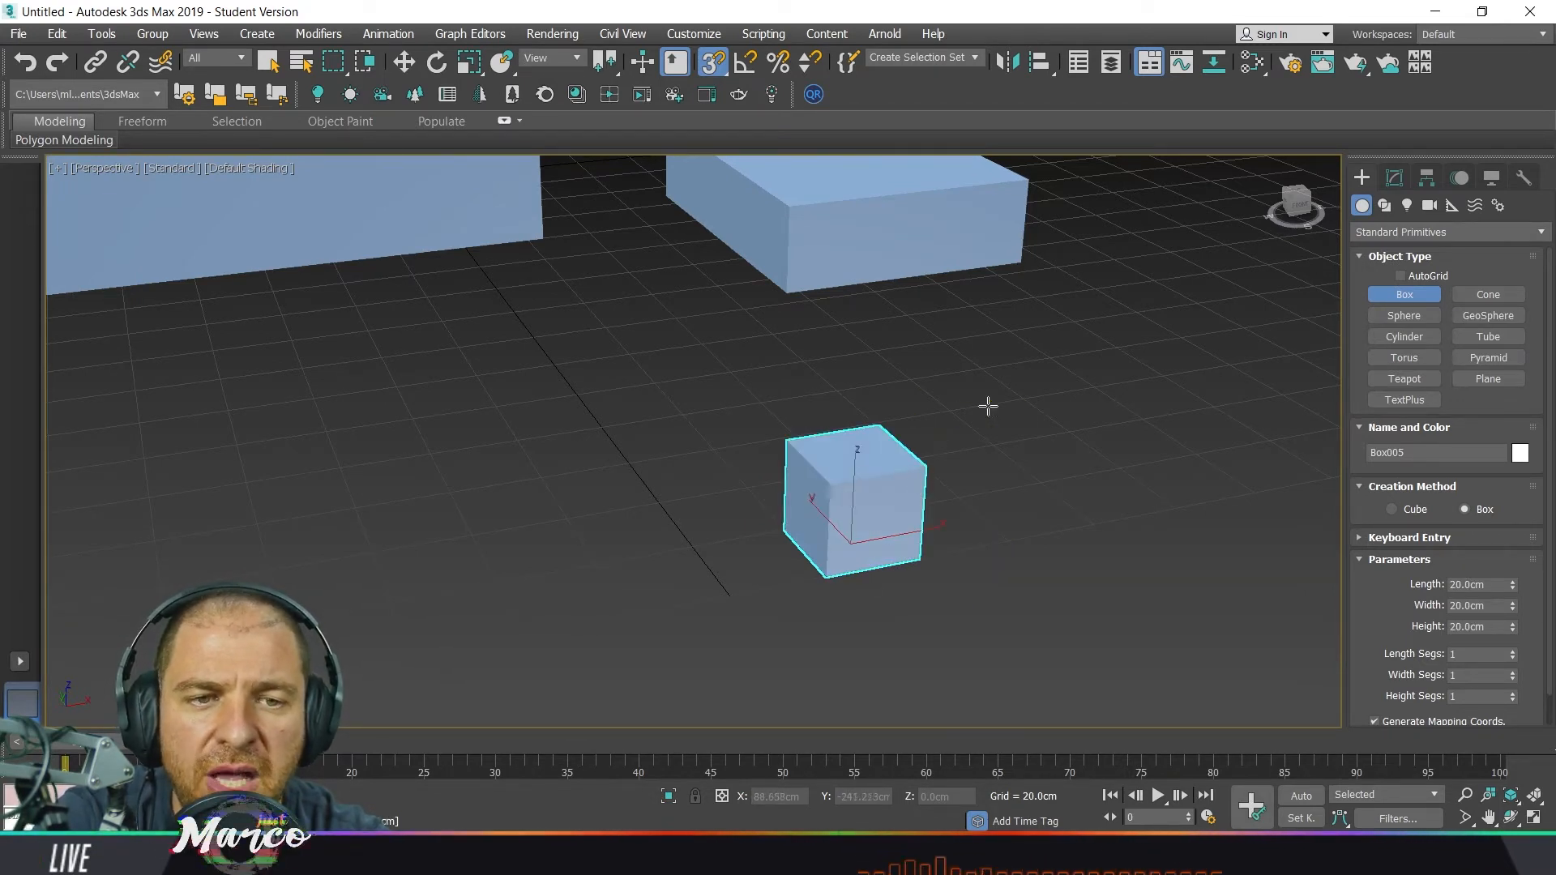
pyautogui.click(1395, 178)
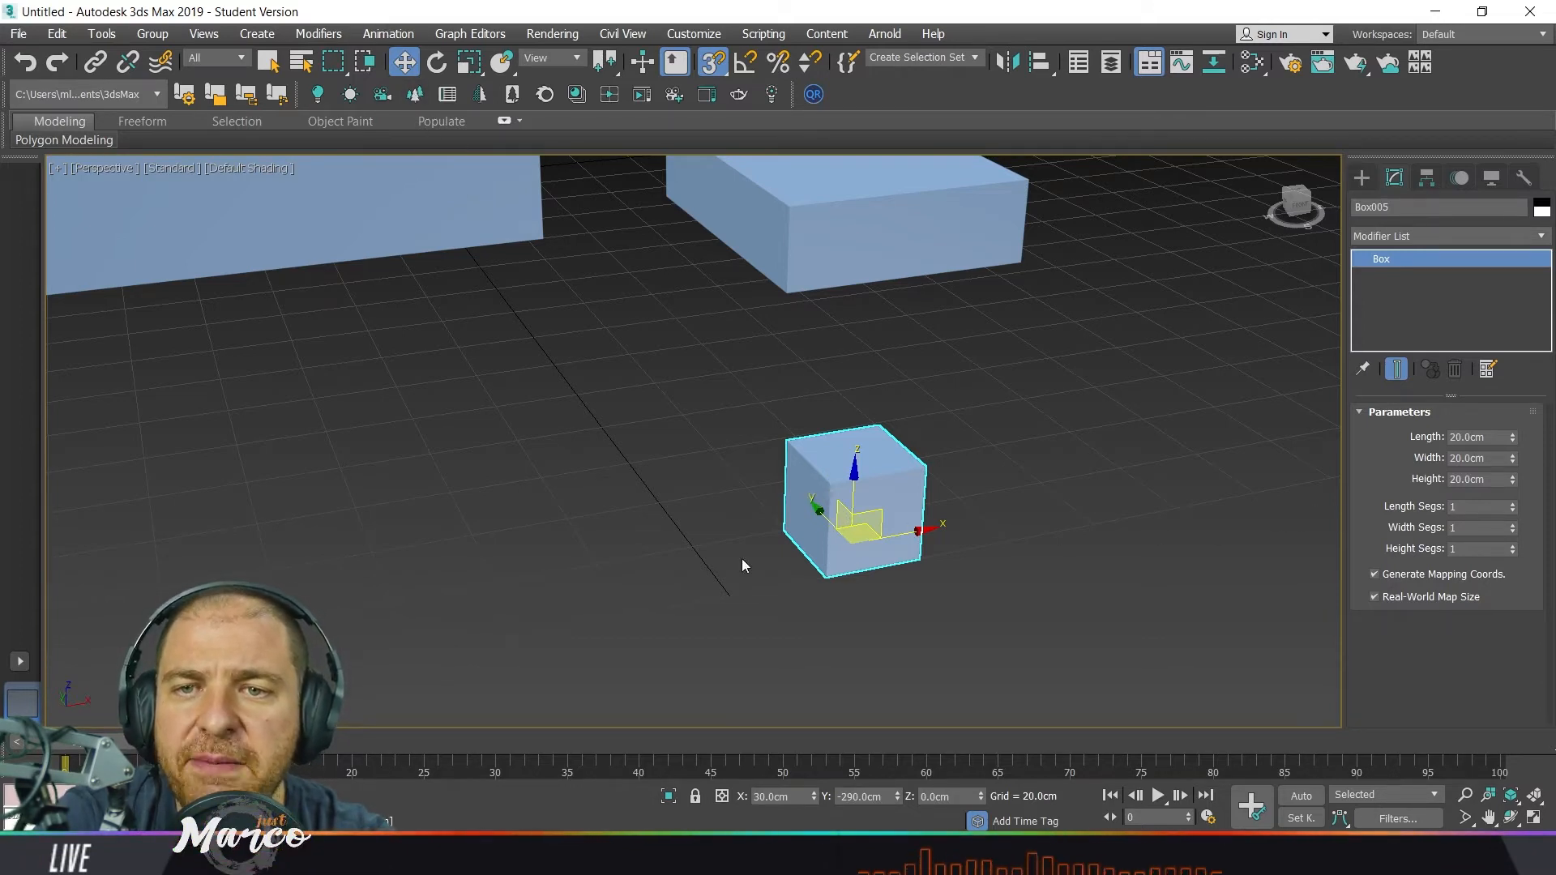
# Move the small cube along the X axis by grid snapping until its X position is -30 cm.
pyautogui.moveTo(919, 557); pyautogui.dragTo(826, 578)
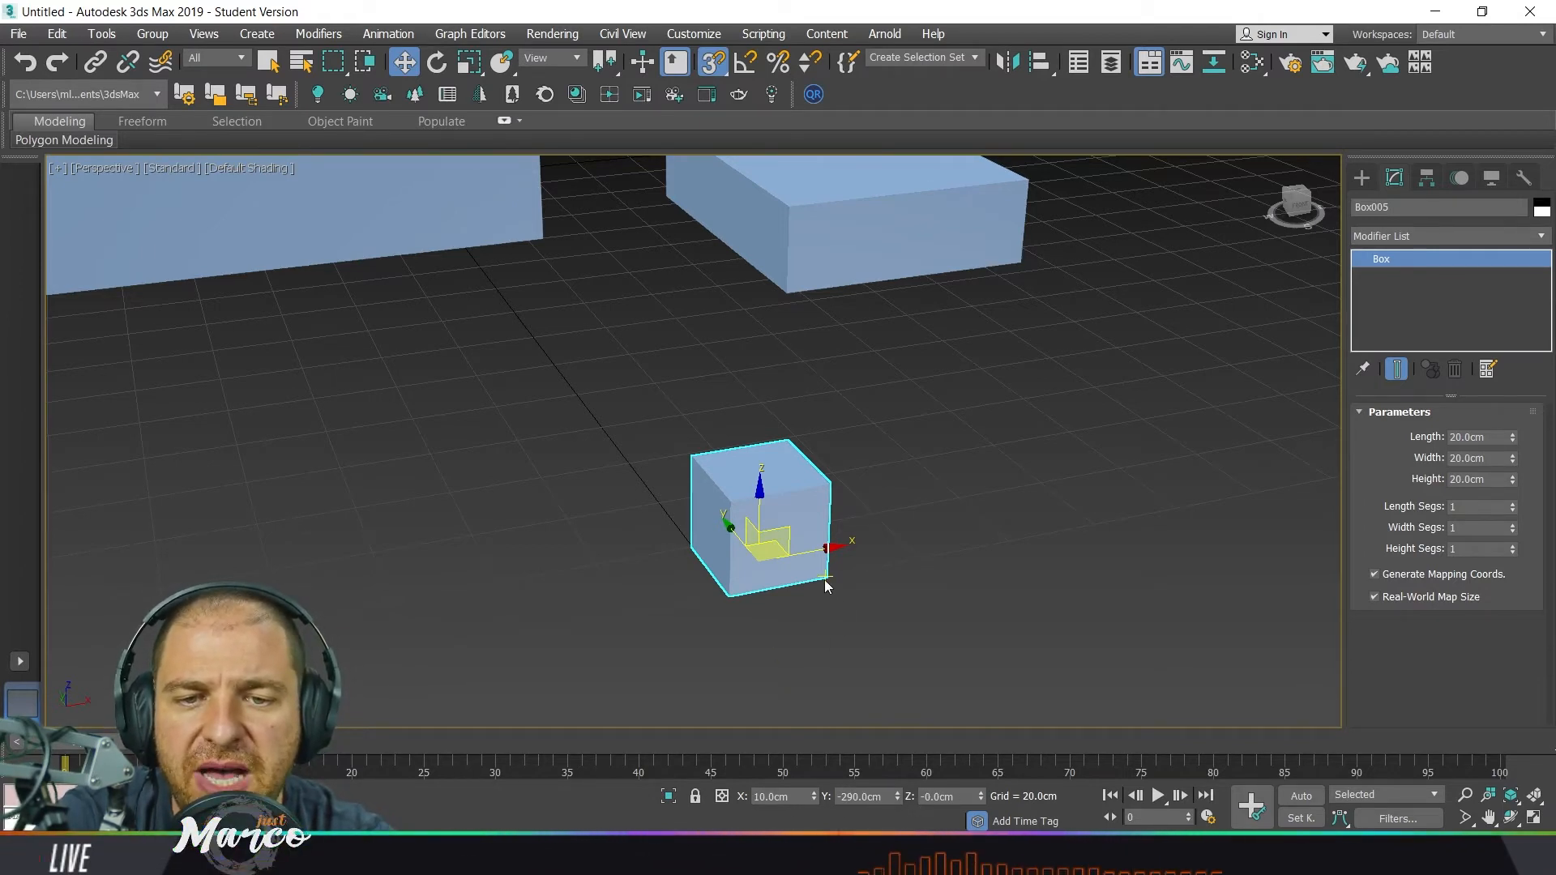
pyautogui.moveTo(770, 553); pyautogui.dragTo(623, 616)
pyautogui.moveTo(623, 616); pyautogui.dragTo(780, 567, button='middle')
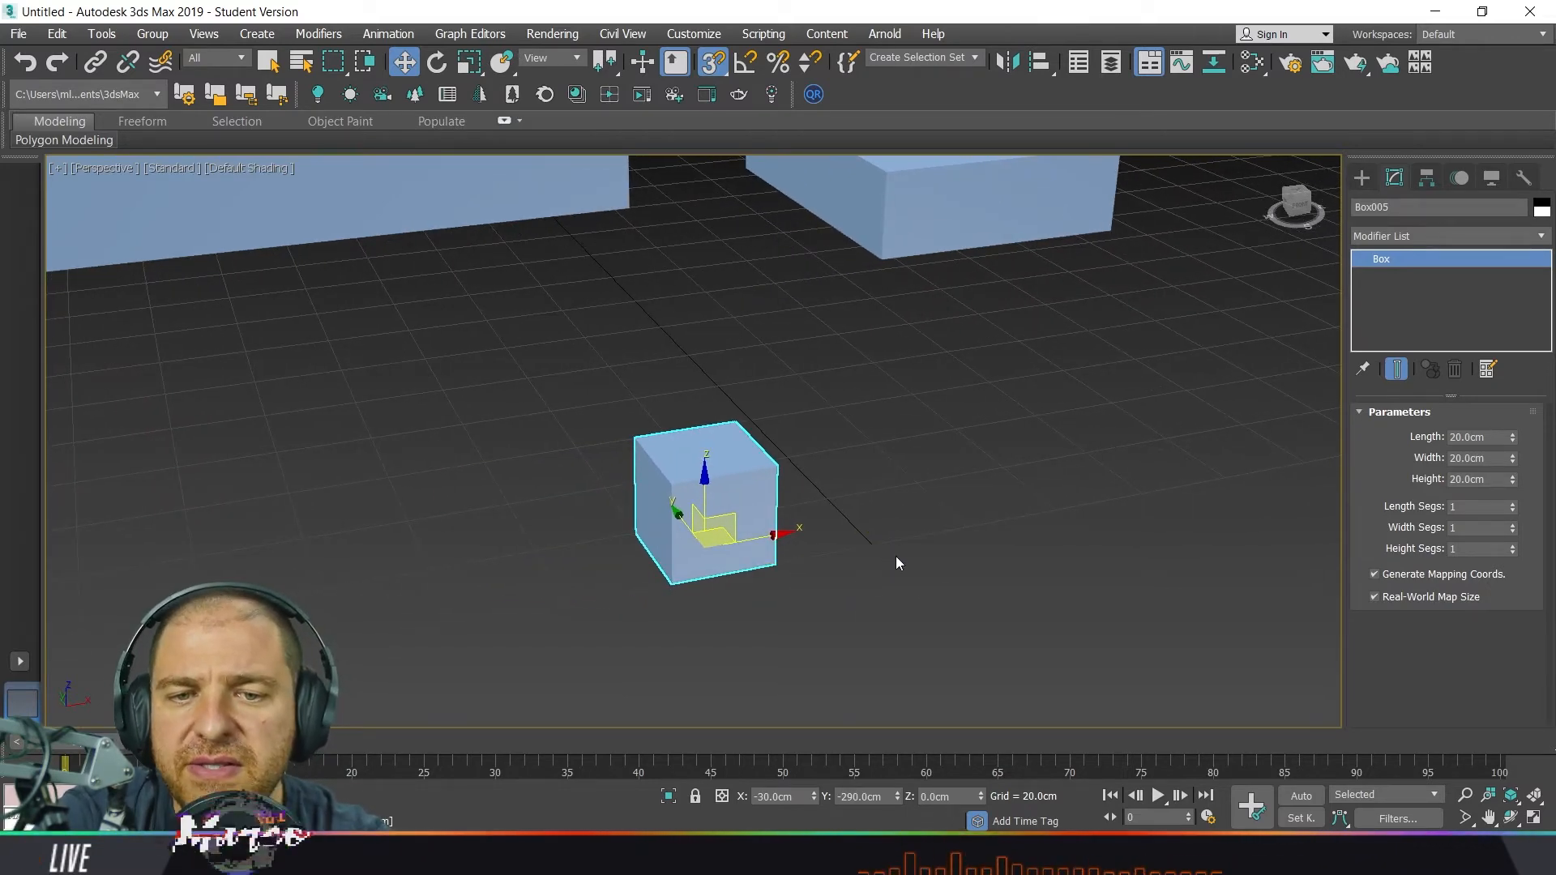
# Clone the small cube along negative X as three instances spaced 40 cm apart, snapping to the grid.
pyautogui.scroll(-2, 906, 554)
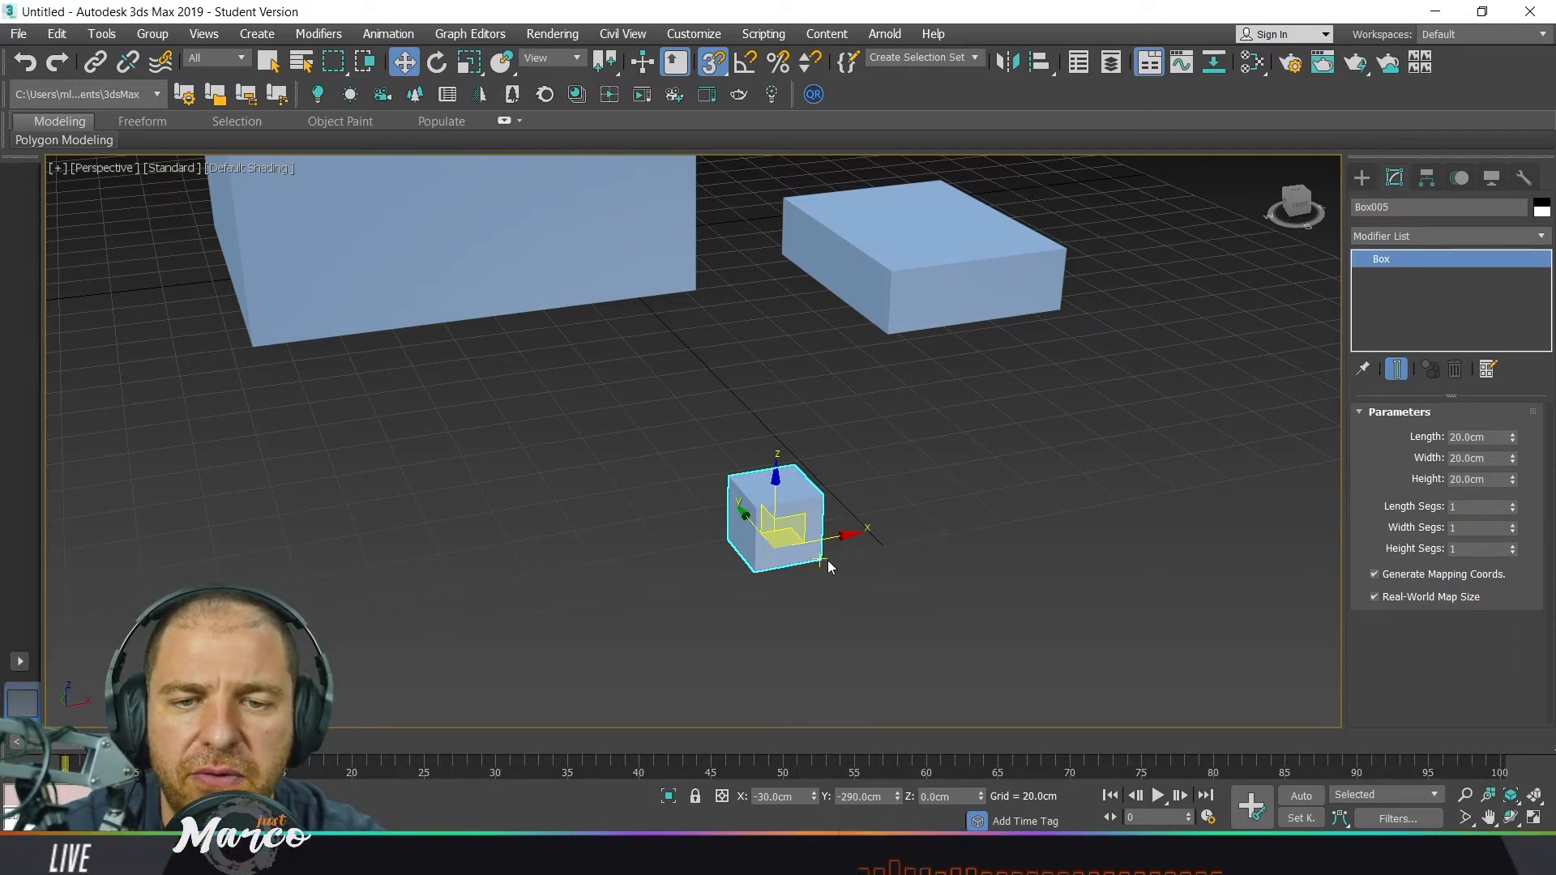
pyautogui.moveTo(821, 559)
pyautogui.keyDown('shift'); pyautogui.mouseDown()
pyautogui.moveTo(686, 566)
pyautogui.moveTo(680, 582)
pyautogui.mouseUp(); pyautogui.keyUp('shift')
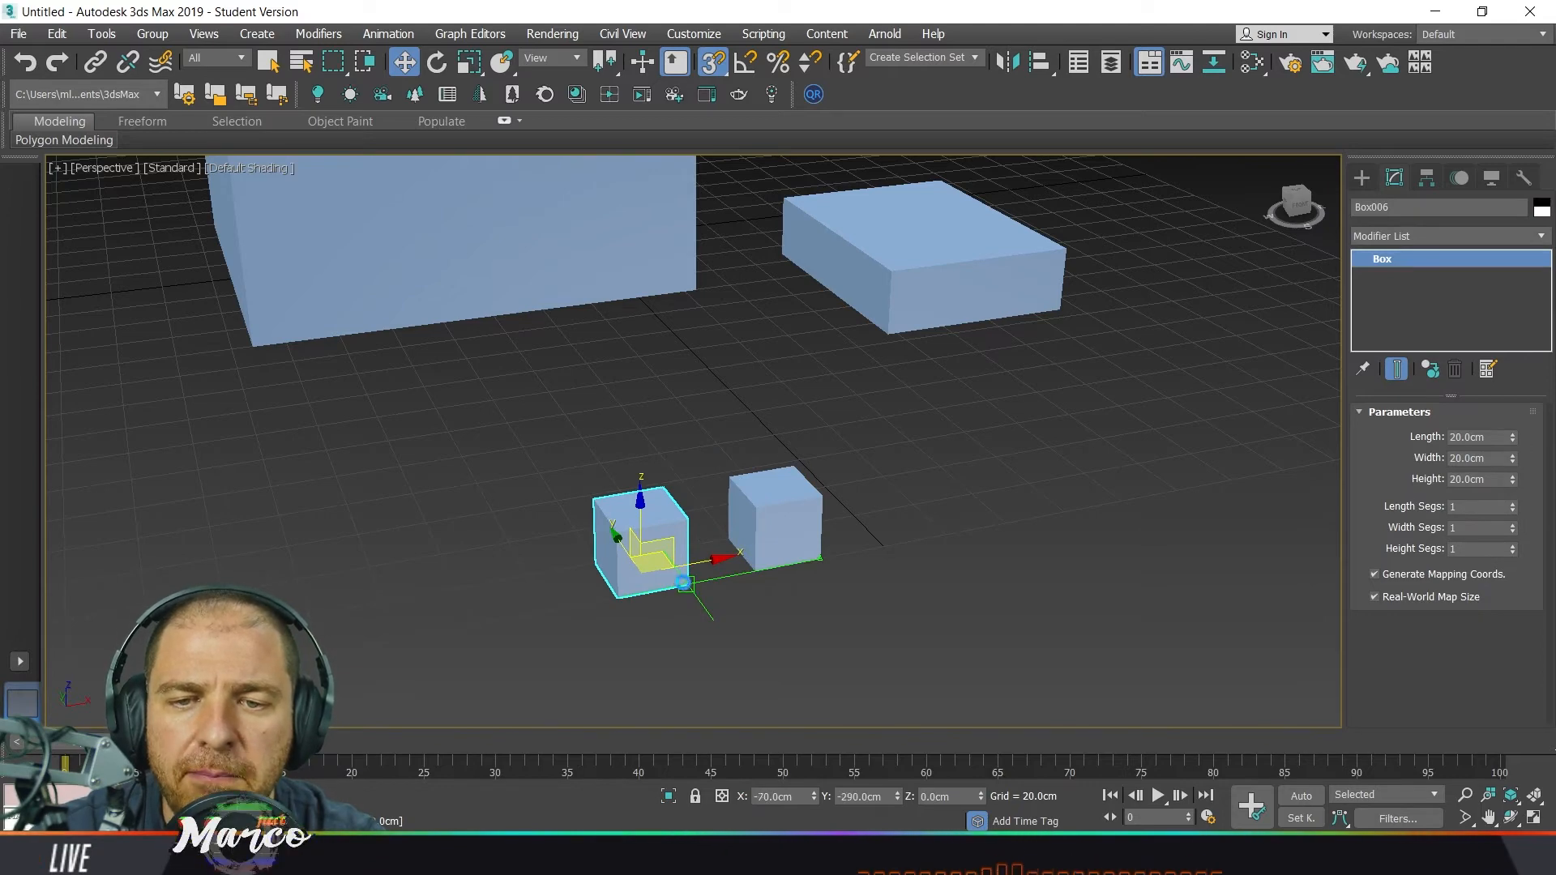
pyautogui.click(833, 433)
pyautogui.click(833, 434)
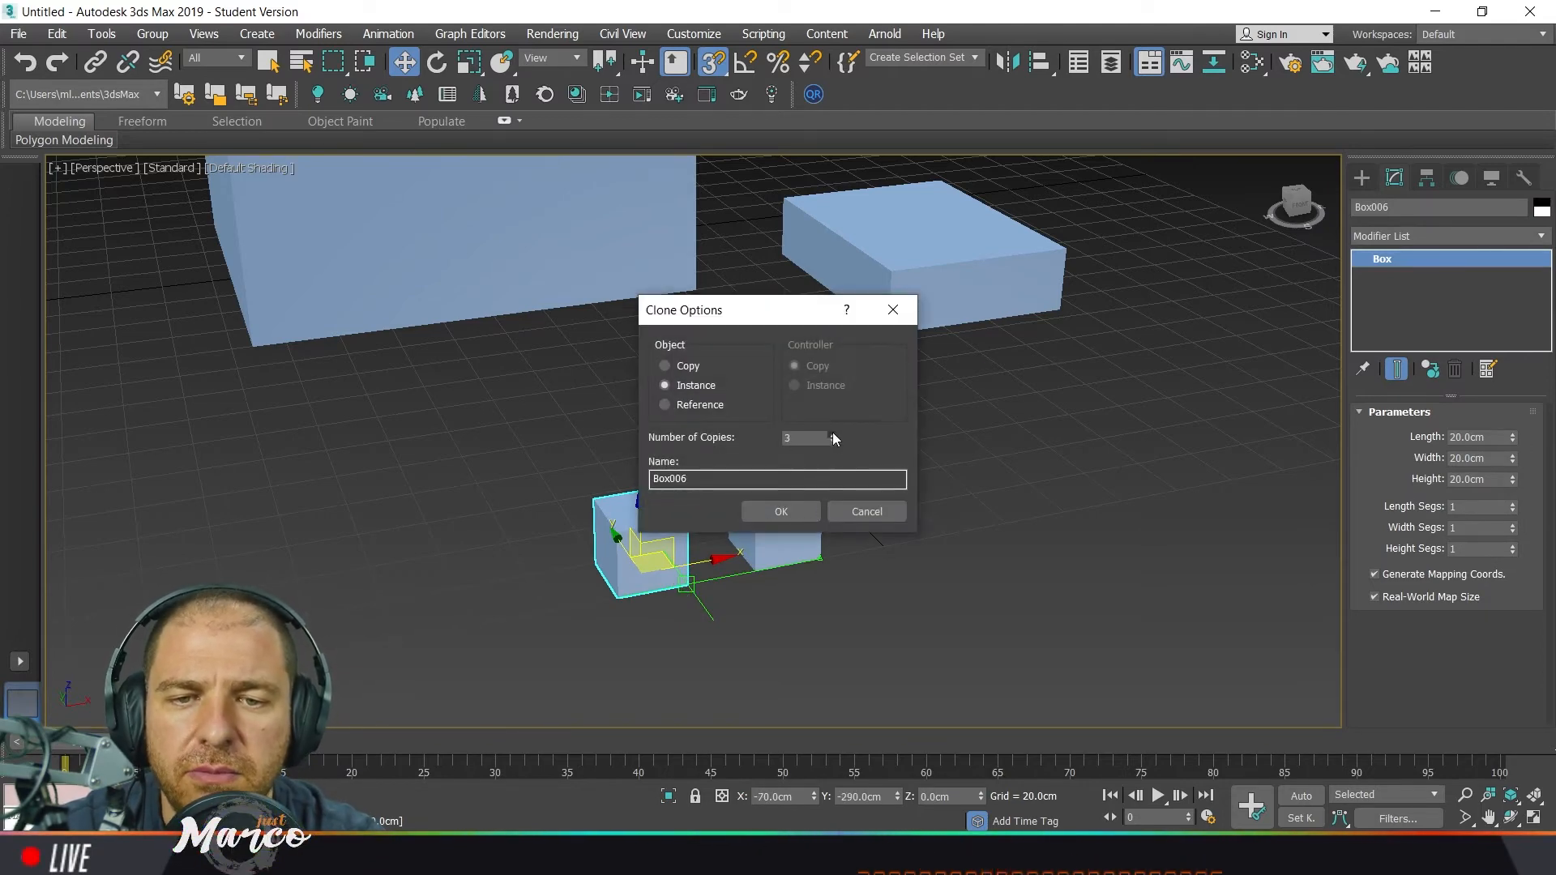
pyautogui.click(780, 512)
# Clone the last cube in the row as three instances stepping diagonally upward, snapping its lower front corner to its opposite upper front corner.
pyautogui.scroll(3, 689, 600)
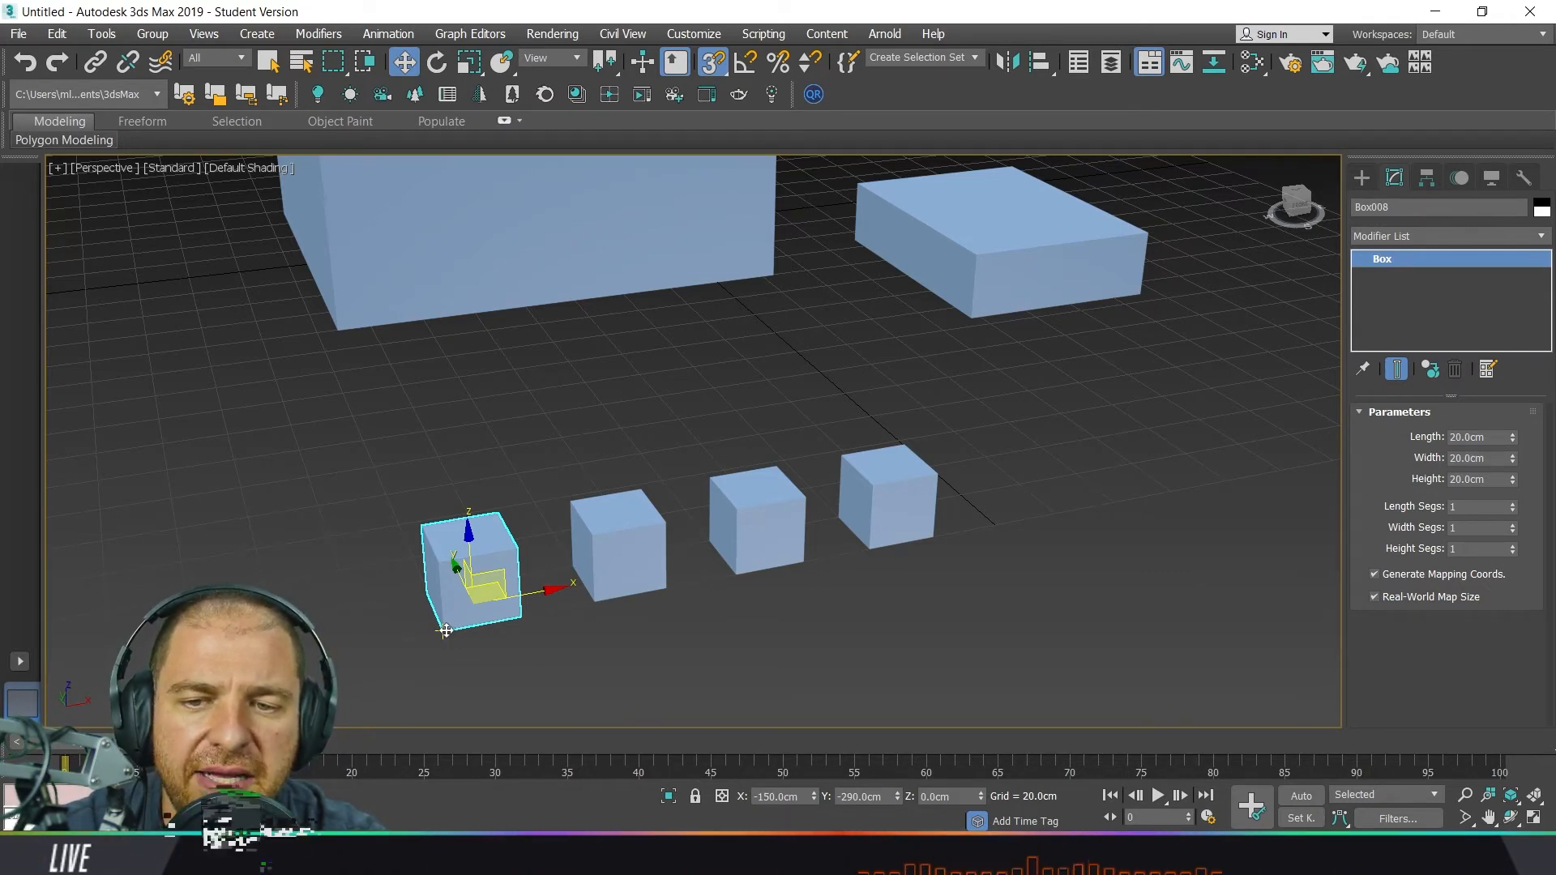
pyautogui.moveTo(445, 631)
pyautogui.keyDown('shift'); pyautogui.mouseDown()
pyautogui.moveTo(453, 567)
pyautogui.moveTo(507, 528)
pyautogui.moveTo(521, 541)
pyautogui.mouseUp(); pyautogui.keyUp('shift')
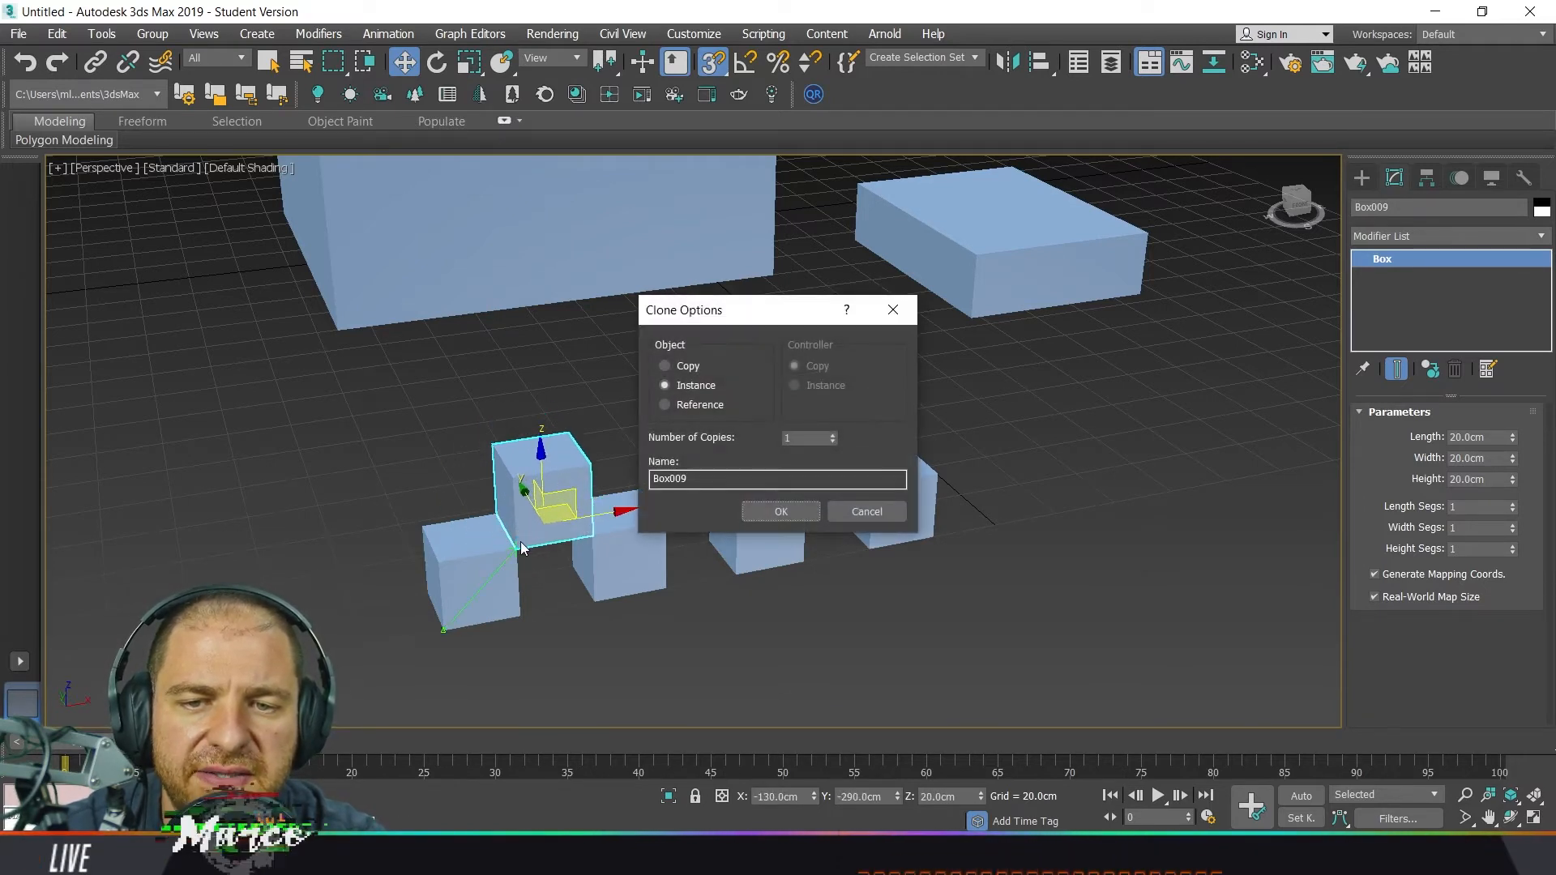
pyautogui.click(781, 511)
pyautogui.keyDown('alt'); pyautogui.moveTo(499, 634); pyautogui.dragTo(479, 597, button='middle'); pyautogui.keyUp('alt')
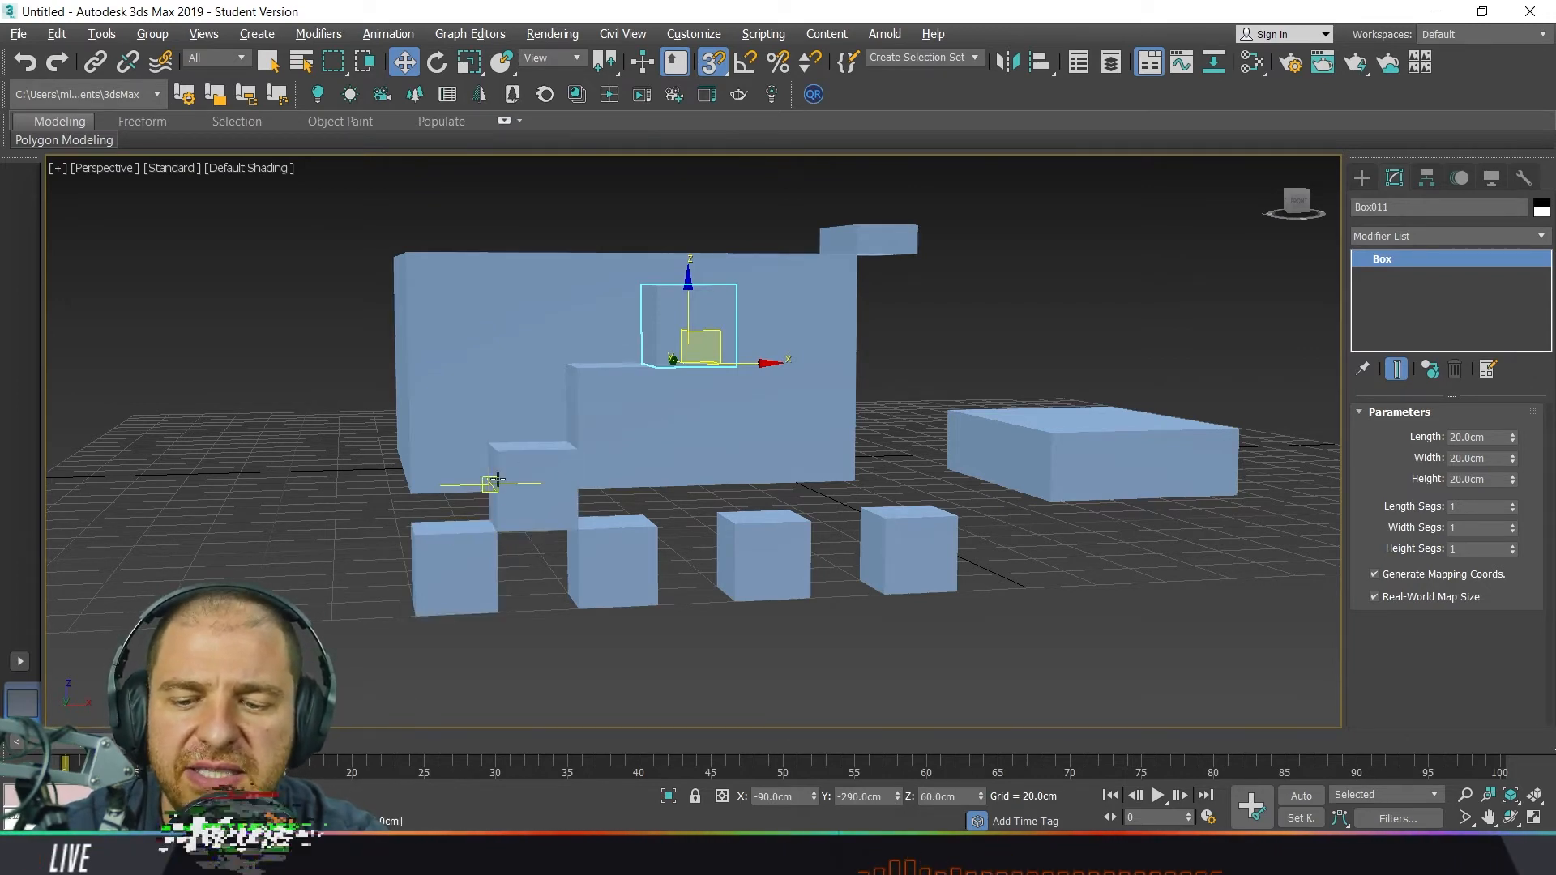
pyautogui.keyDown('alt'); pyautogui.moveTo(499, 456); pyautogui.dragTo(537, 535, button='middle'); pyautogui.keyUp('alt')
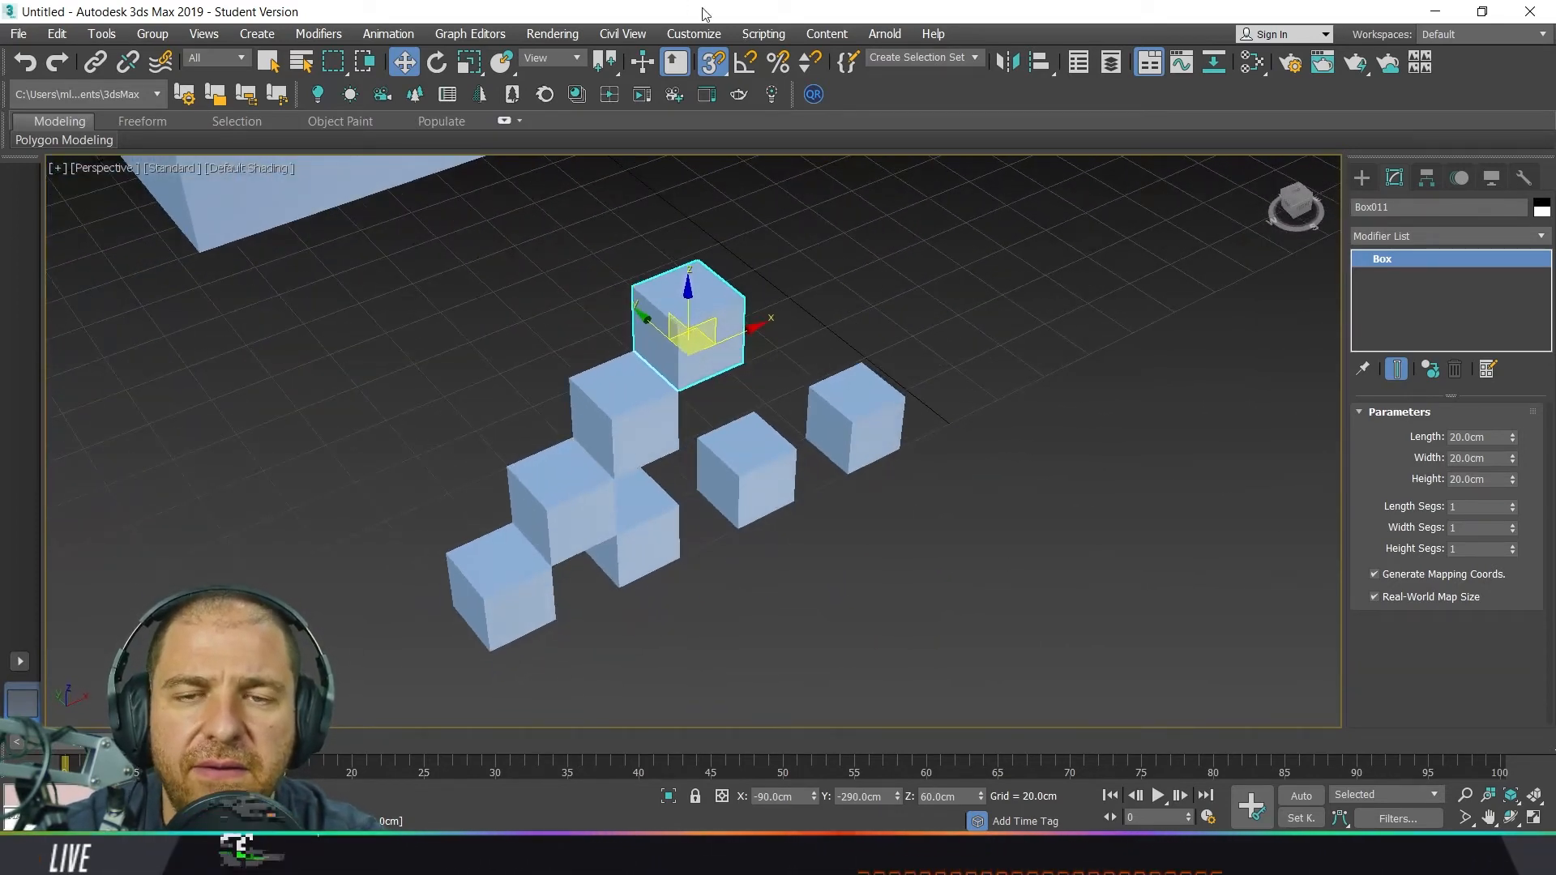
# Enable Midpoint snapping and turn off Grid Points in the snap settings.
pyautogui.rightClick(717, 65)
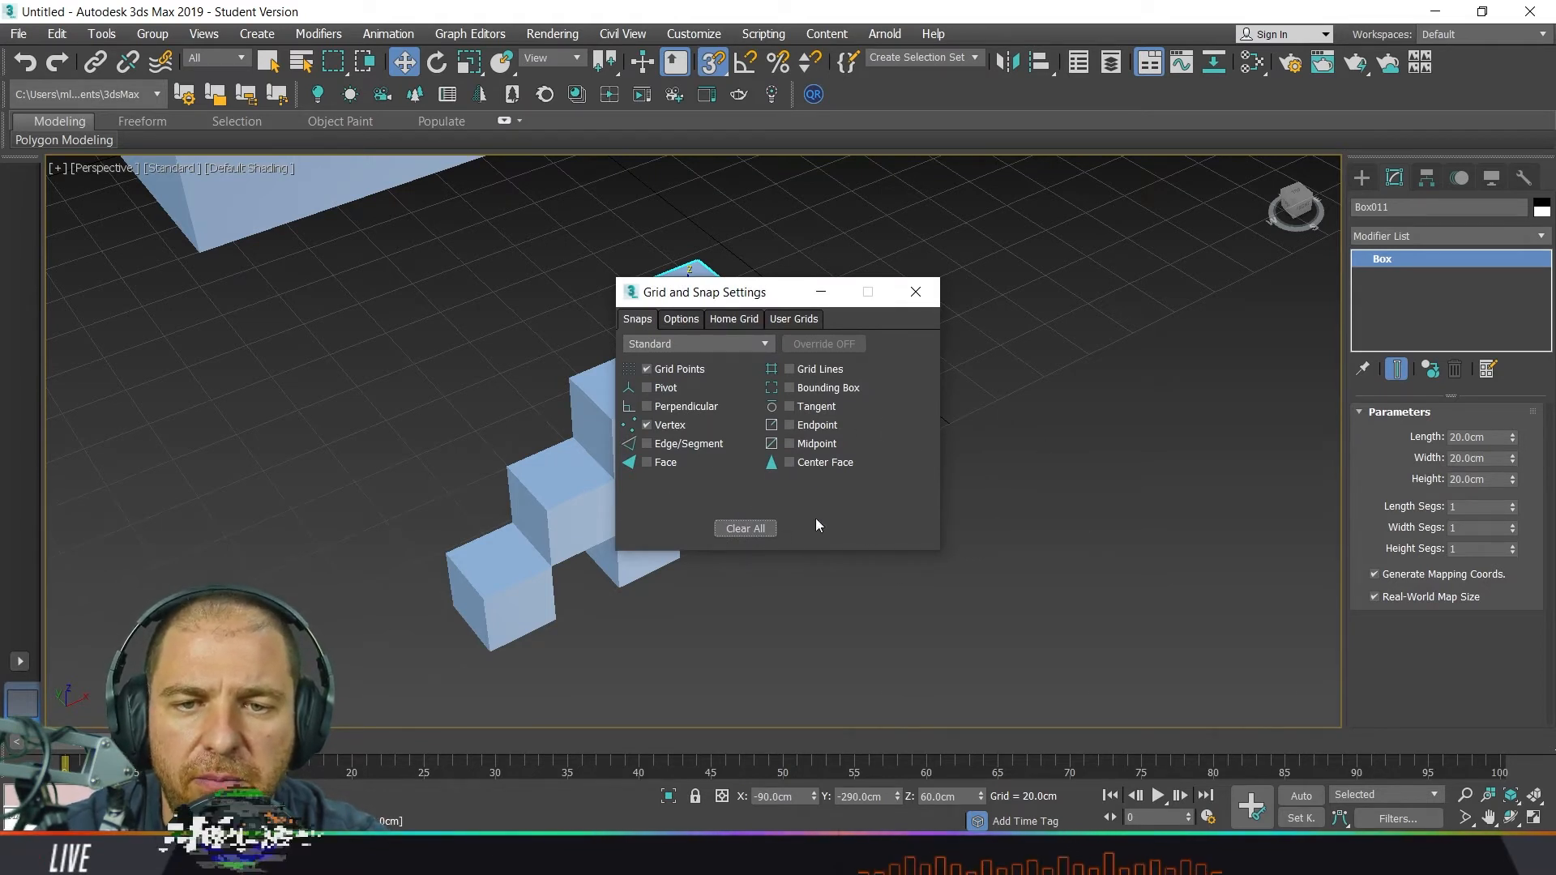
pyautogui.click(809, 444)
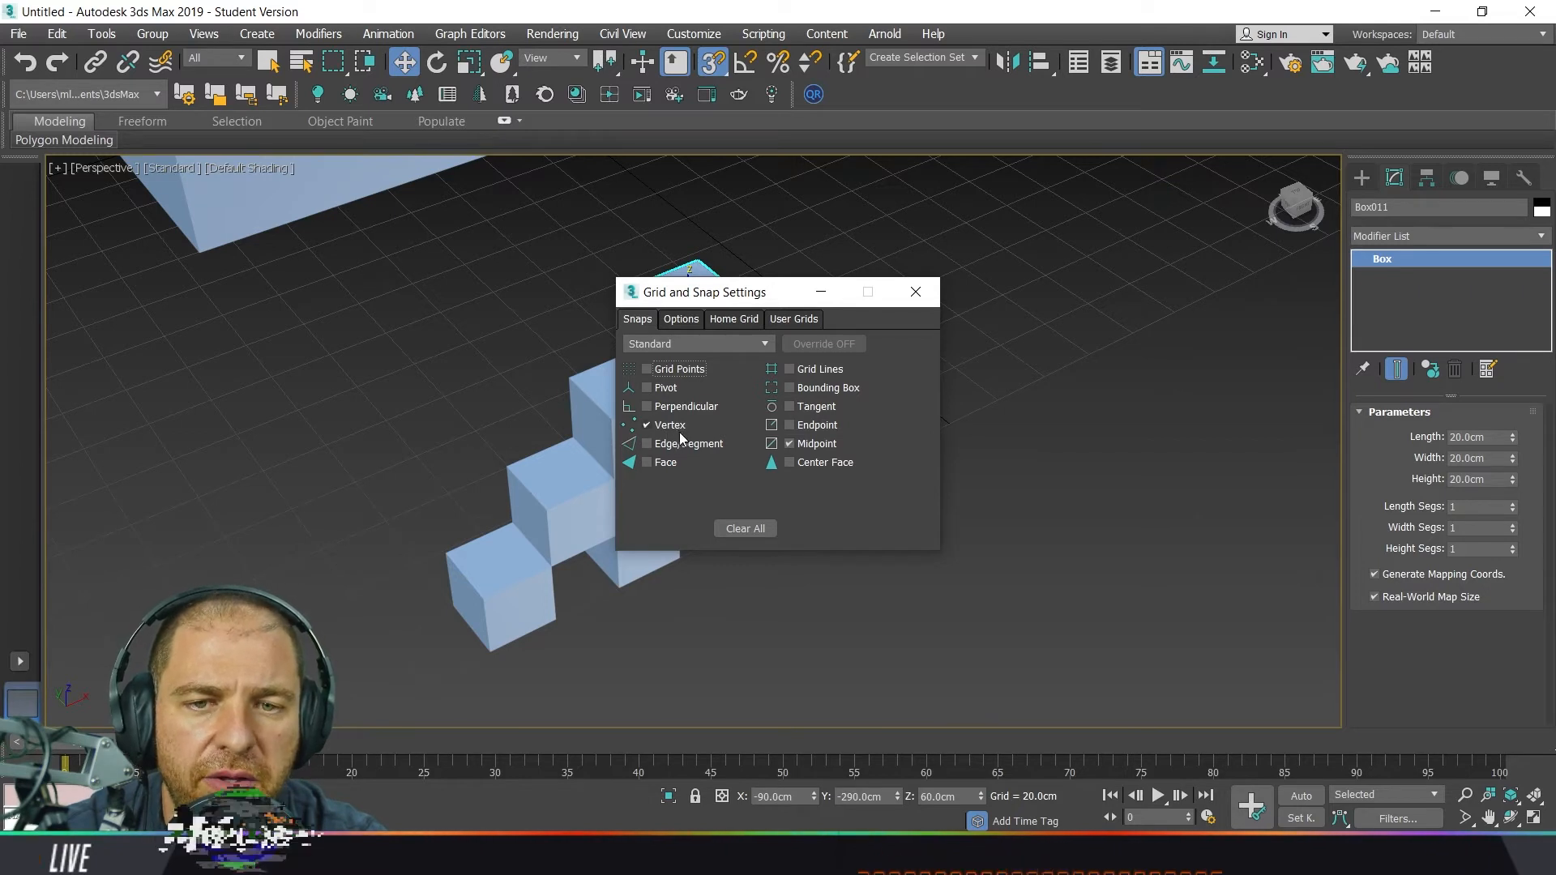
pyautogui.click(919, 293)
# Create two adjacent boxes in front of the grid, about 134 × 141.7 × 40 cm and 128.1 × 96.2 × 40 cm.
pyautogui.click(1362, 177)
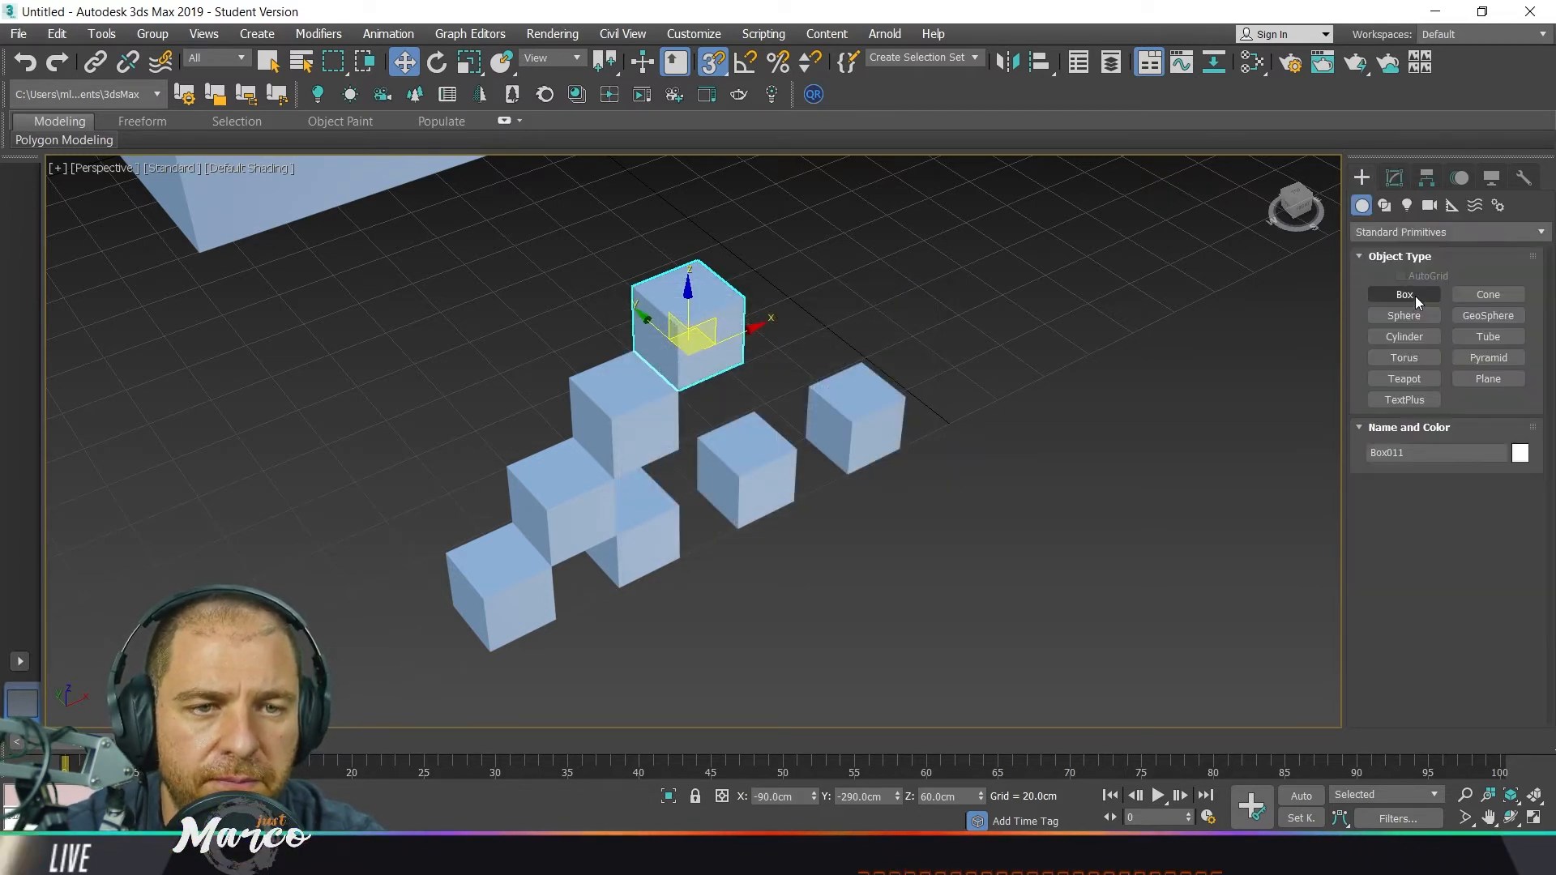
pyautogui.click(1405, 294)
pyautogui.moveTo(1122, 347); pyautogui.dragTo(799, 441, button='middle')
pyautogui.scroll(-3, 948, 305)
pyautogui.moveTo(976, 278); pyautogui.dragTo(946, 540)
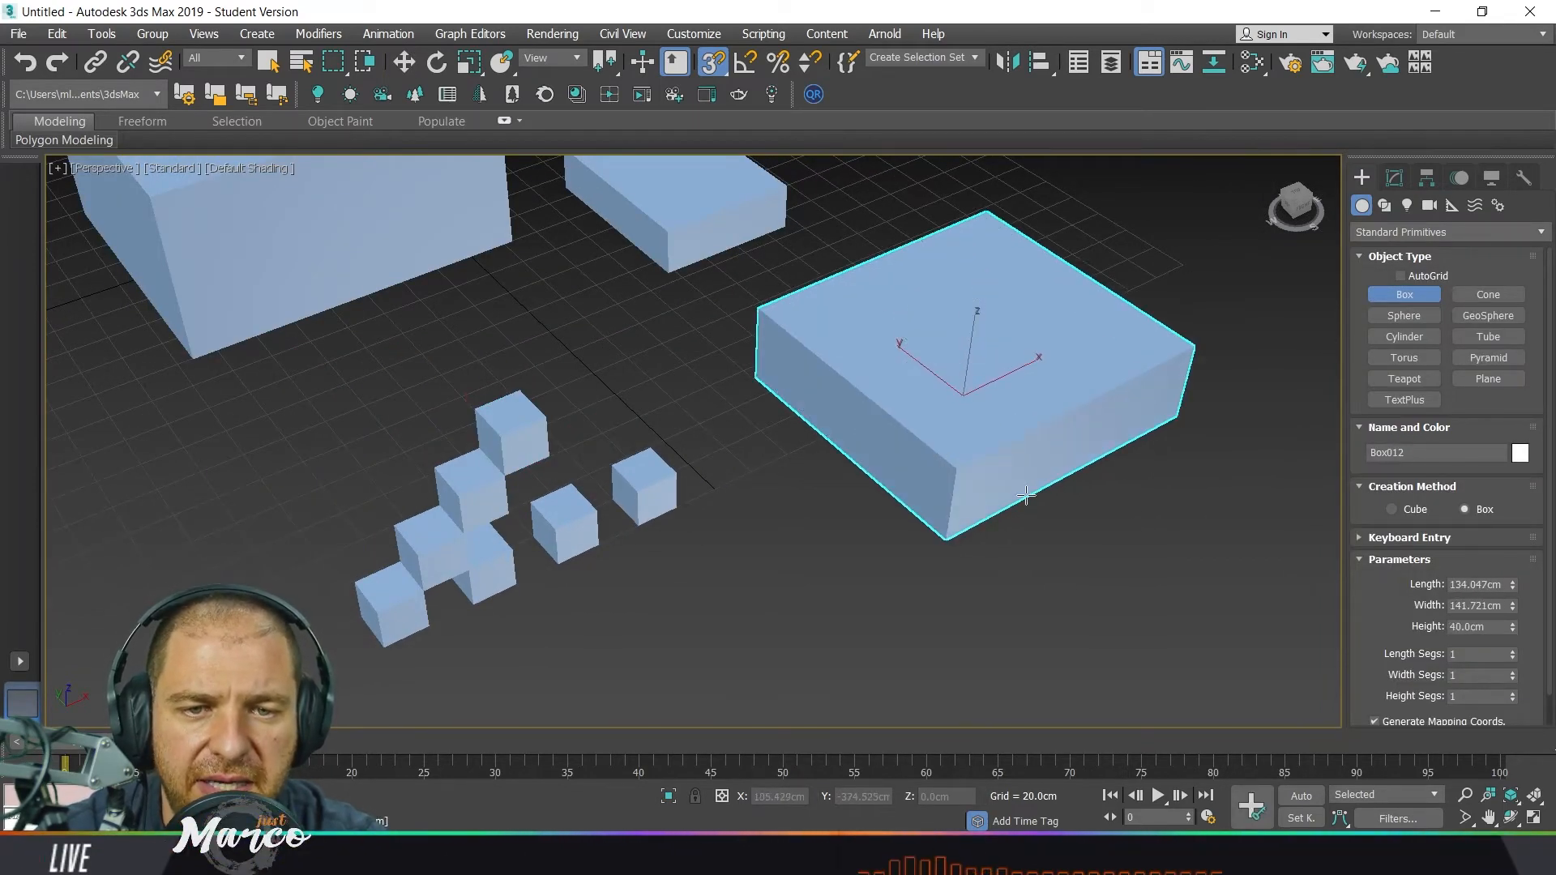
pyautogui.click(1026, 495)
pyautogui.moveTo(1026, 495); pyautogui.dragTo(945, 410, button='middle')
pyautogui.moveTo(944, 386); pyautogui.dragTo(980, 655)
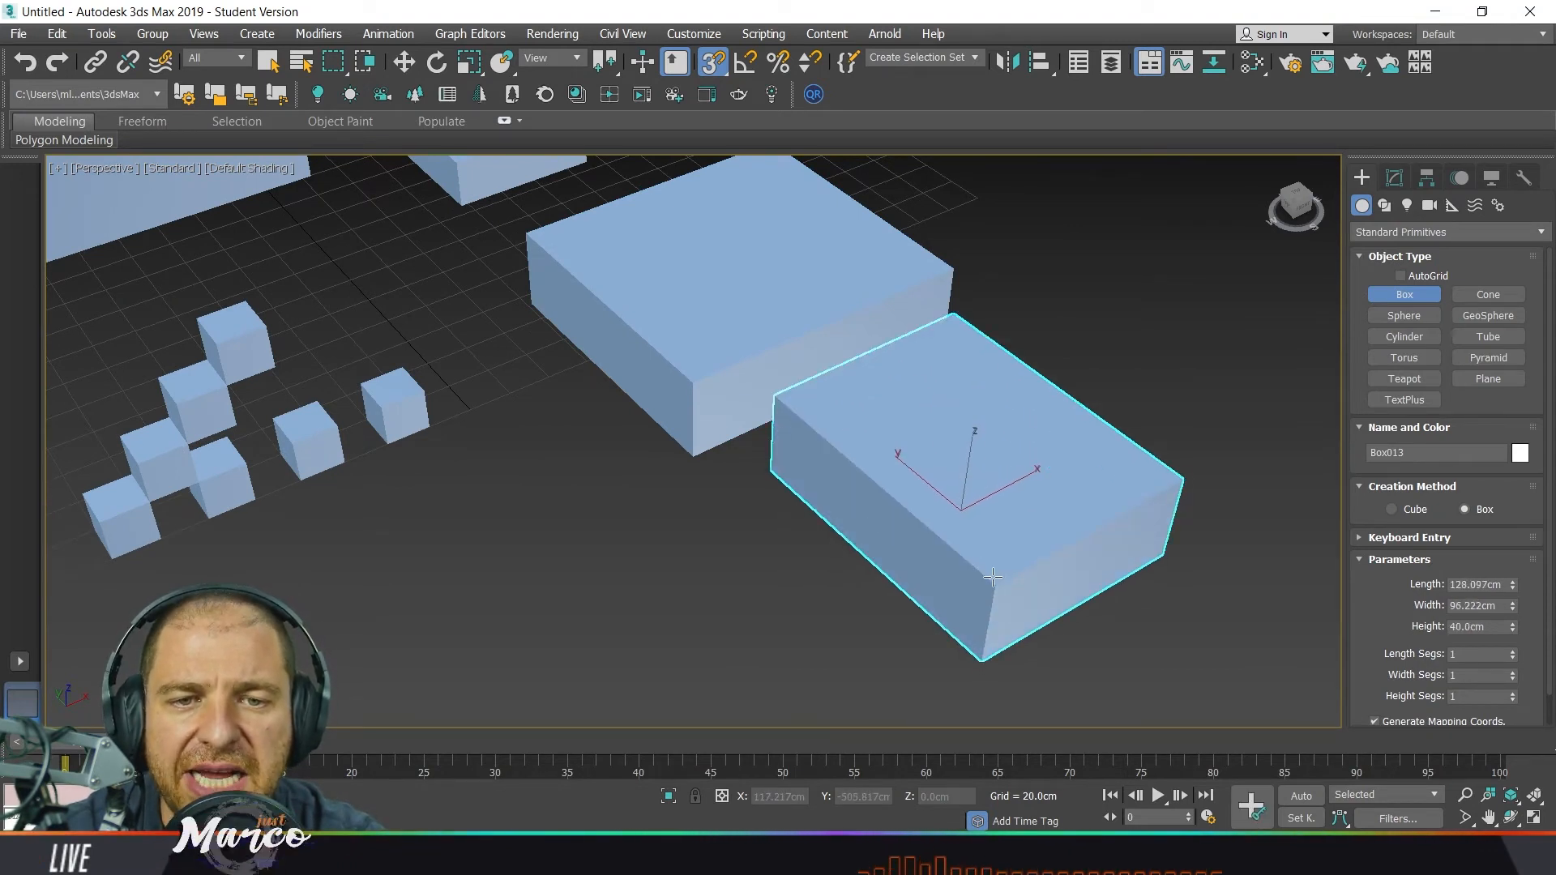
# Snap the newest box's lower front edge midpoint onto the larger new box's upper front edge midpoint, and from there onto its upper front corner.
pyautogui.press('w')
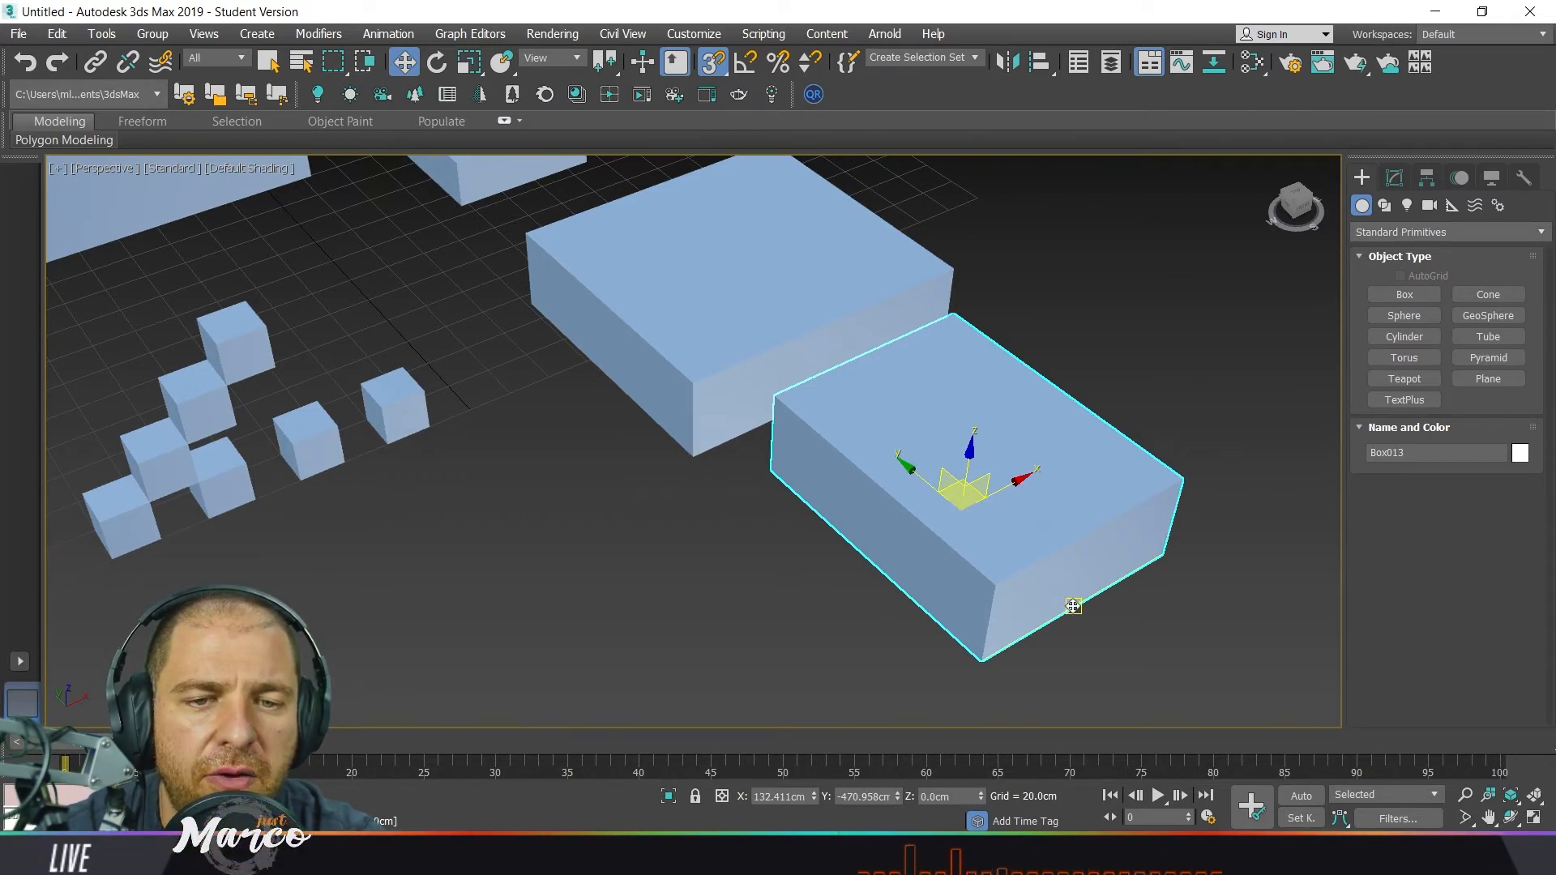
pyautogui.moveTo(1073, 606); pyautogui.dragTo(821, 323)
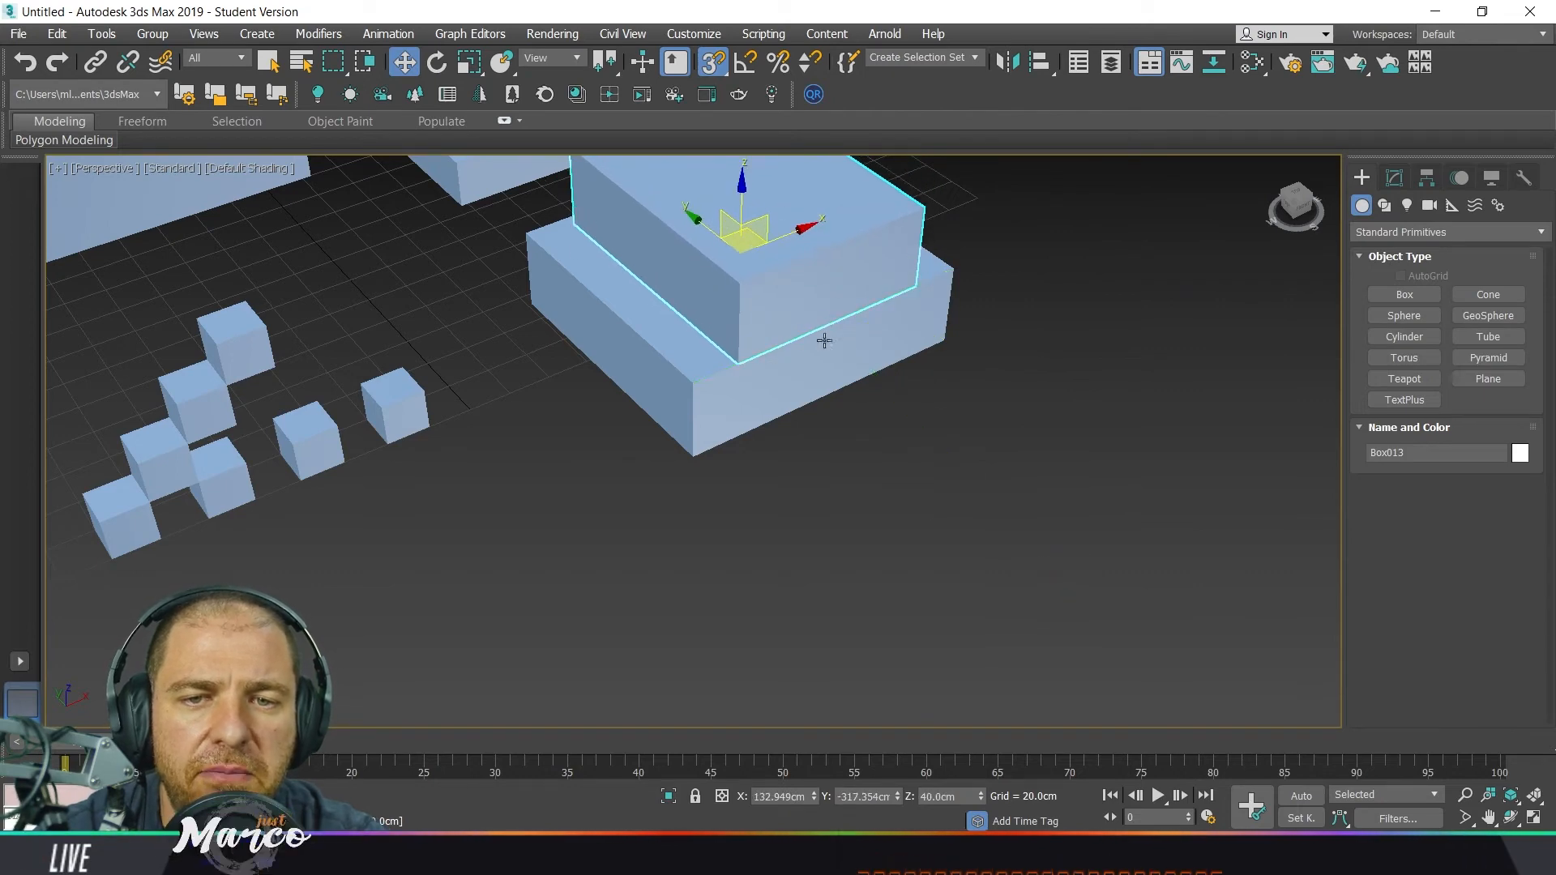
pyautogui.keyDown('alt'); pyautogui.moveTo(995, 620); pyautogui.dragTo(914, 676, button='middle'); pyautogui.keyUp('alt')
pyautogui.scroll(5, 912, 677)
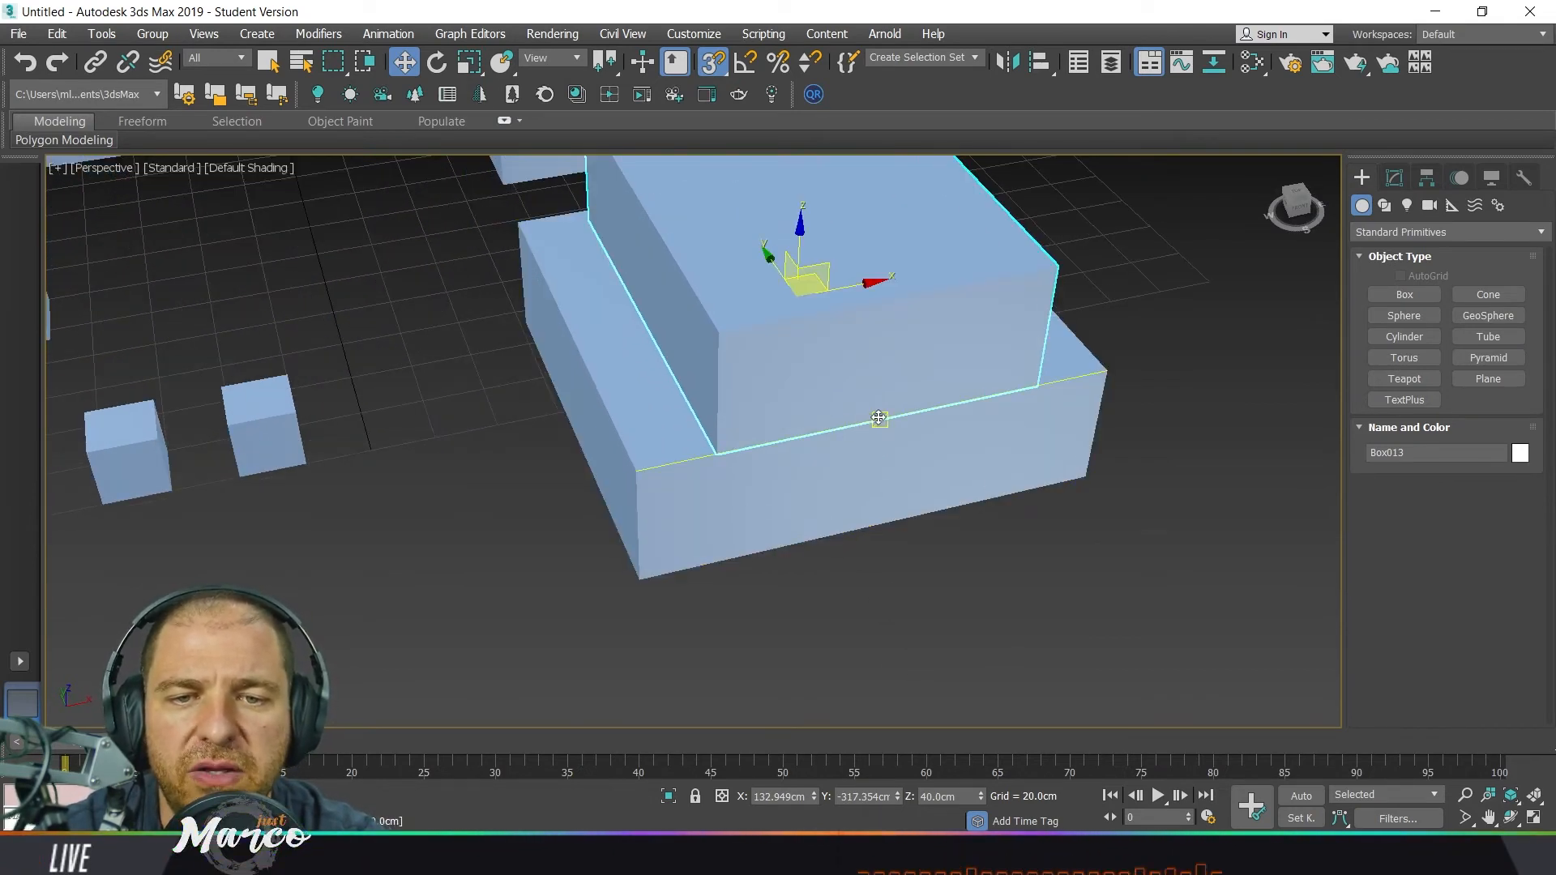
pyautogui.moveTo(825, 368); pyautogui.dragTo(701, 521)
pyautogui.keyDown('alt'); pyautogui.moveTo(834, 633); pyautogui.dragTo(810, 602, button='middle'); pyautogui.keyUp('alt')
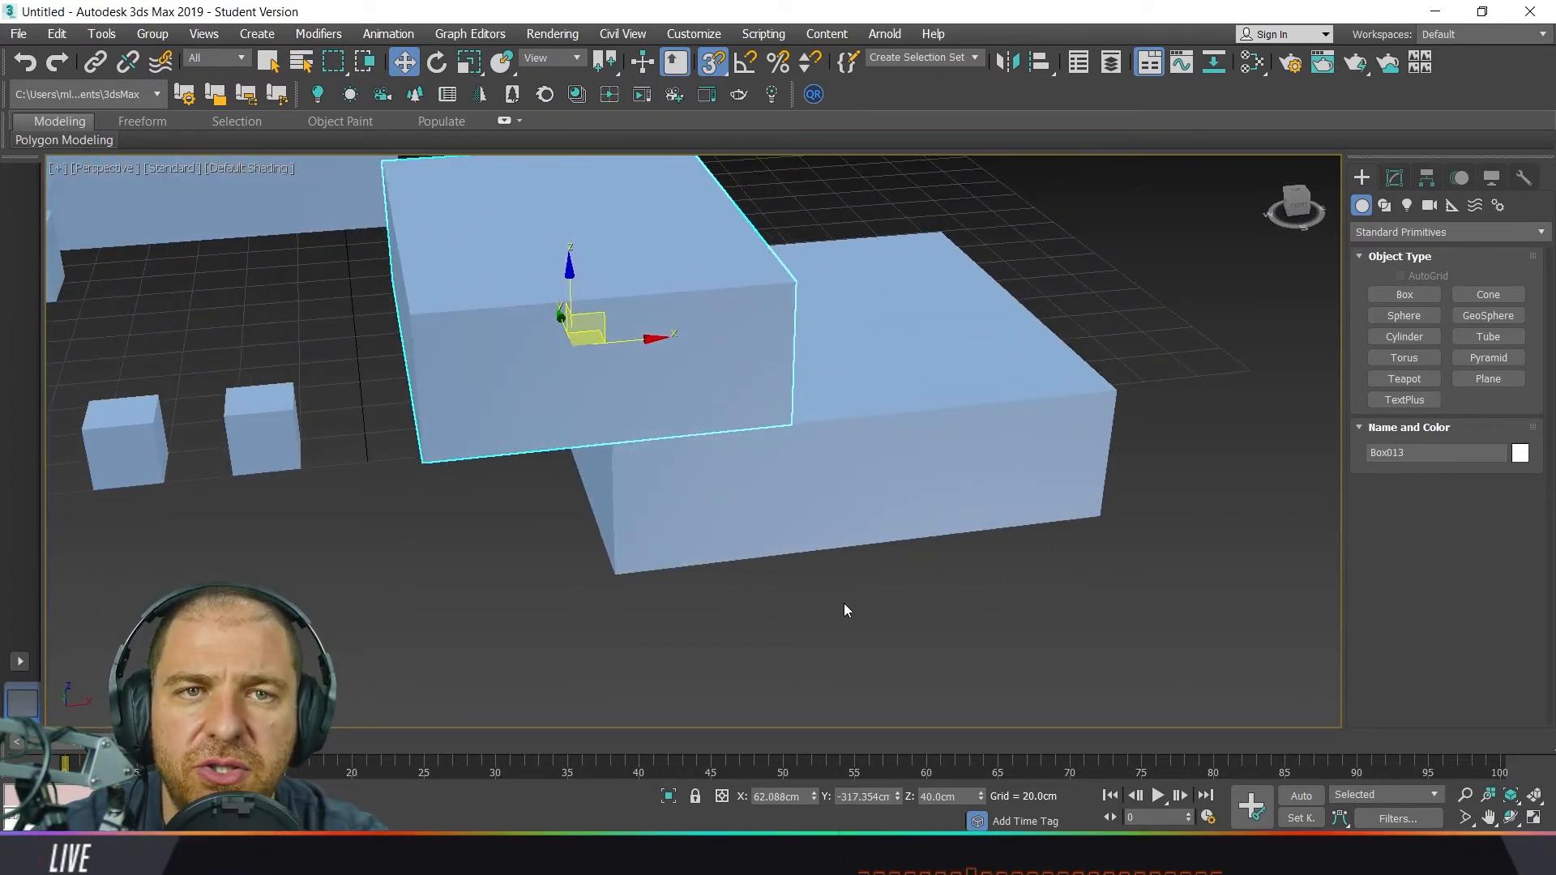
# Enable angle snapping and try rotating the selected upper box about its vertical axis with the Rotate tool.
pyautogui.scroll(-3, 849, 594)
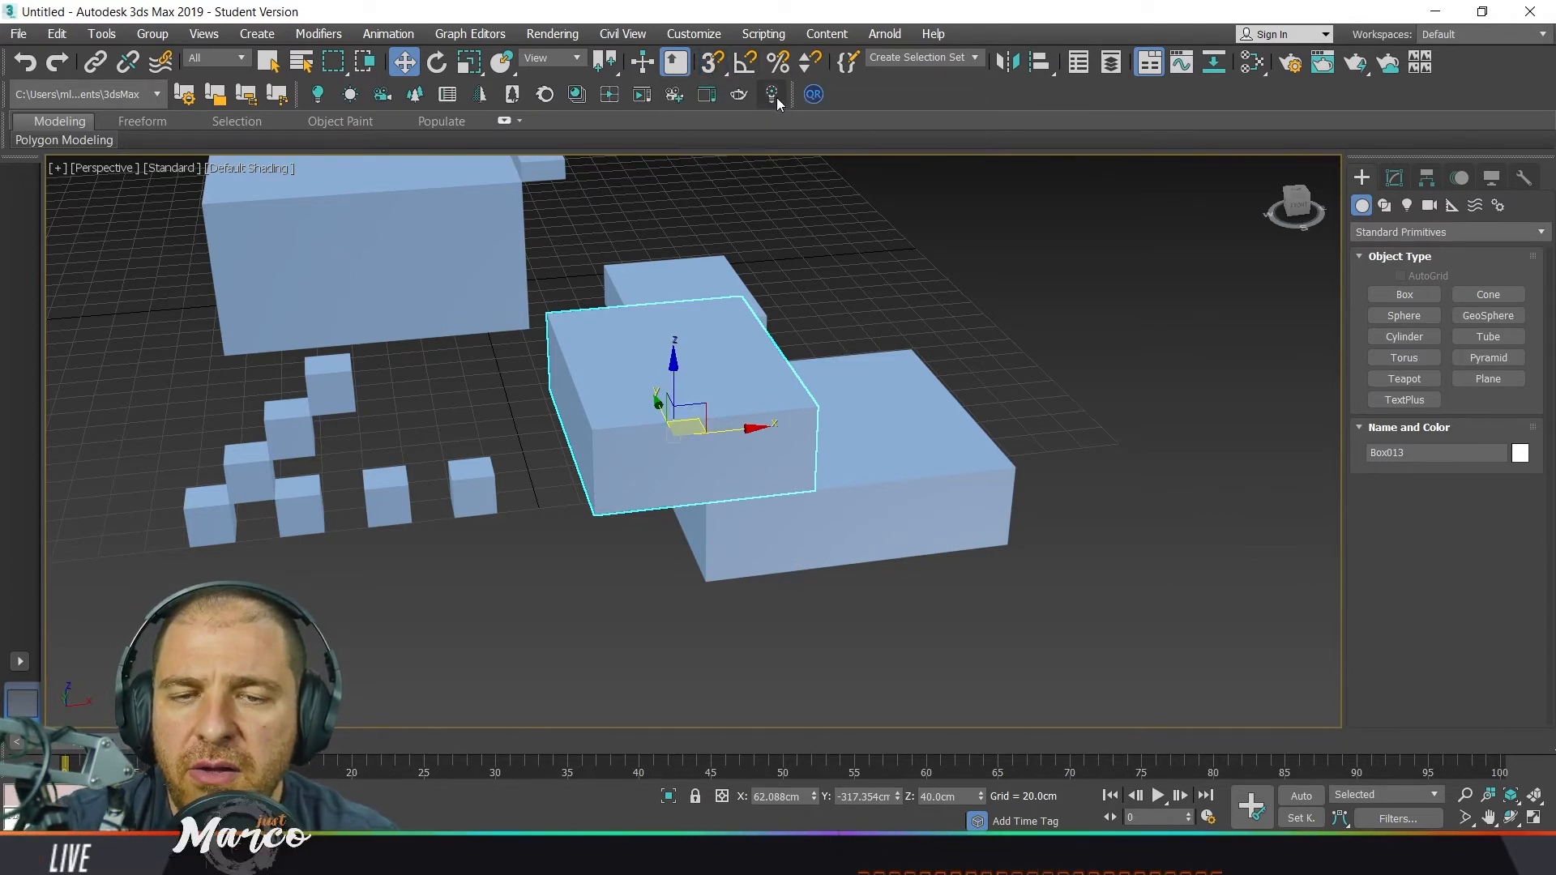
pyautogui.click(748, 68)
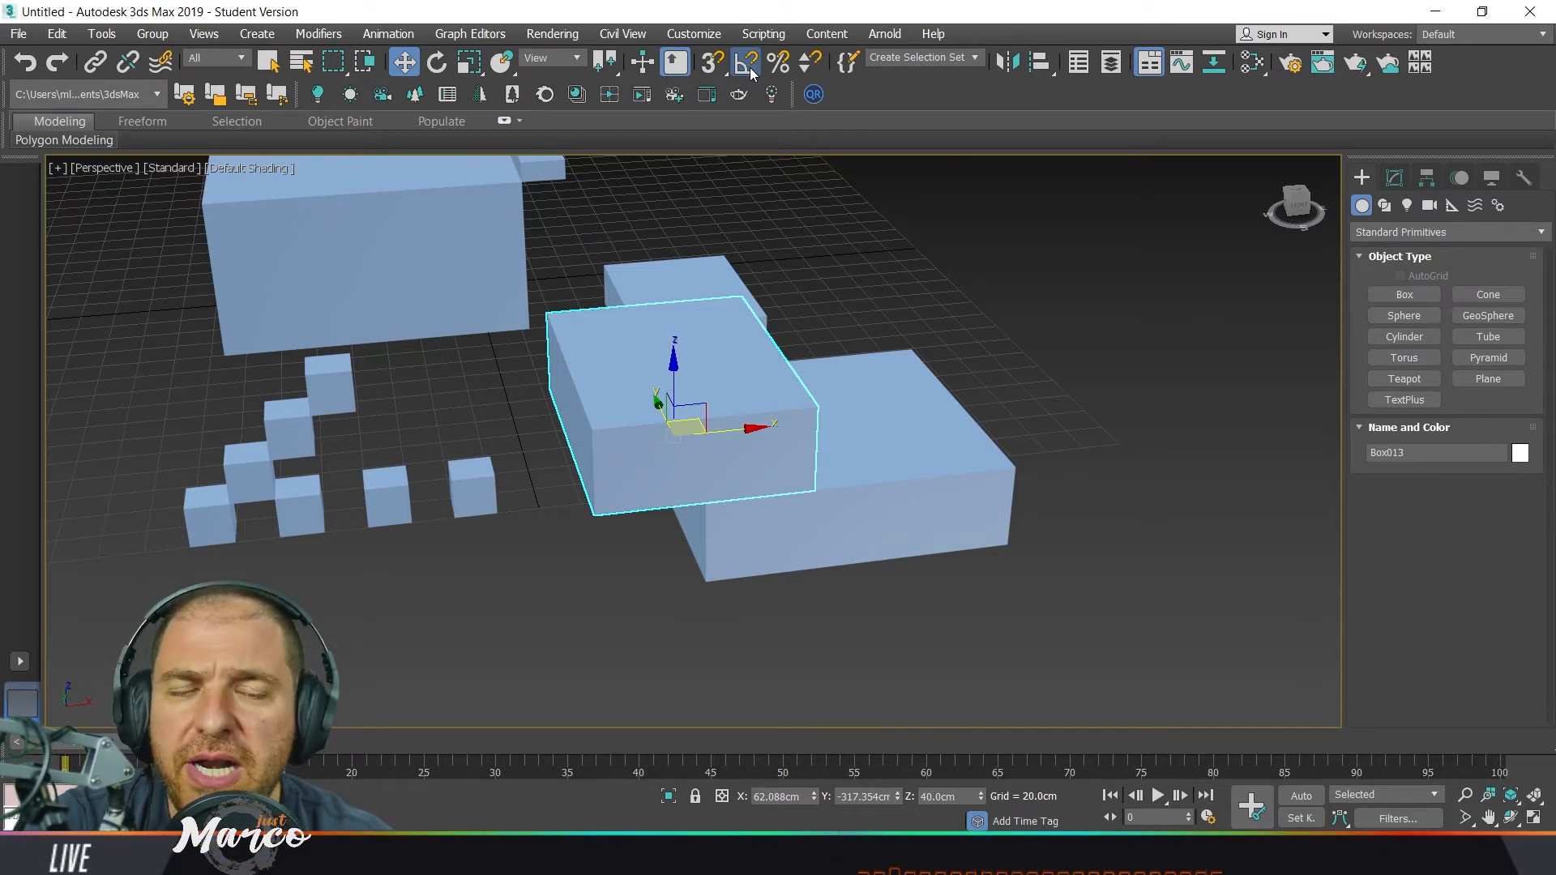
pyautogui.scroll(-3, 871, 337)
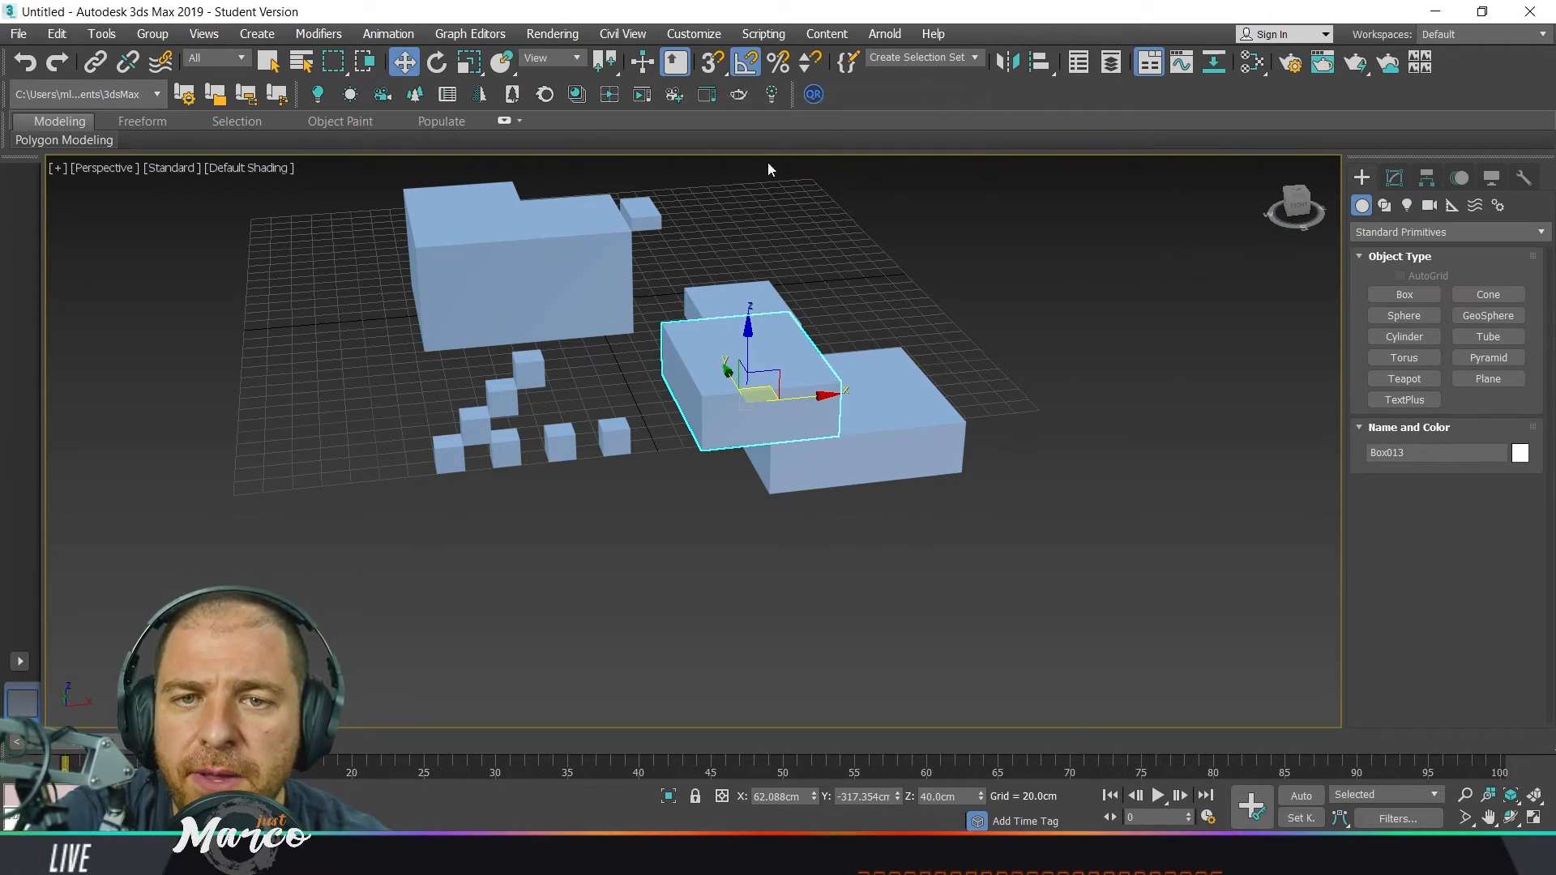
pyautogui.click(746, 63)
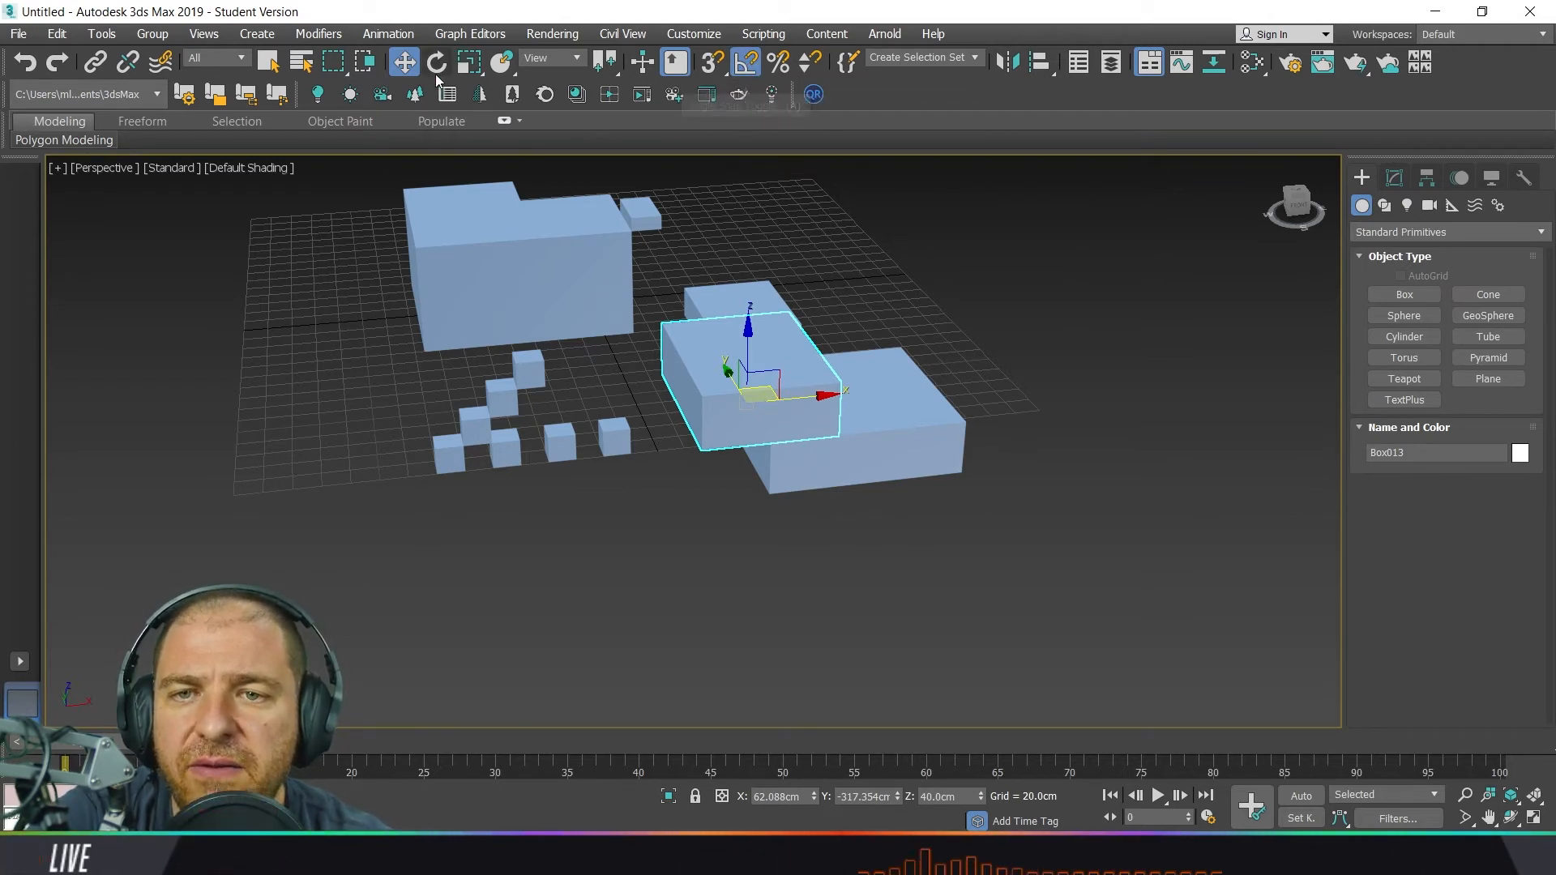
pyautogui.click(437, 65)
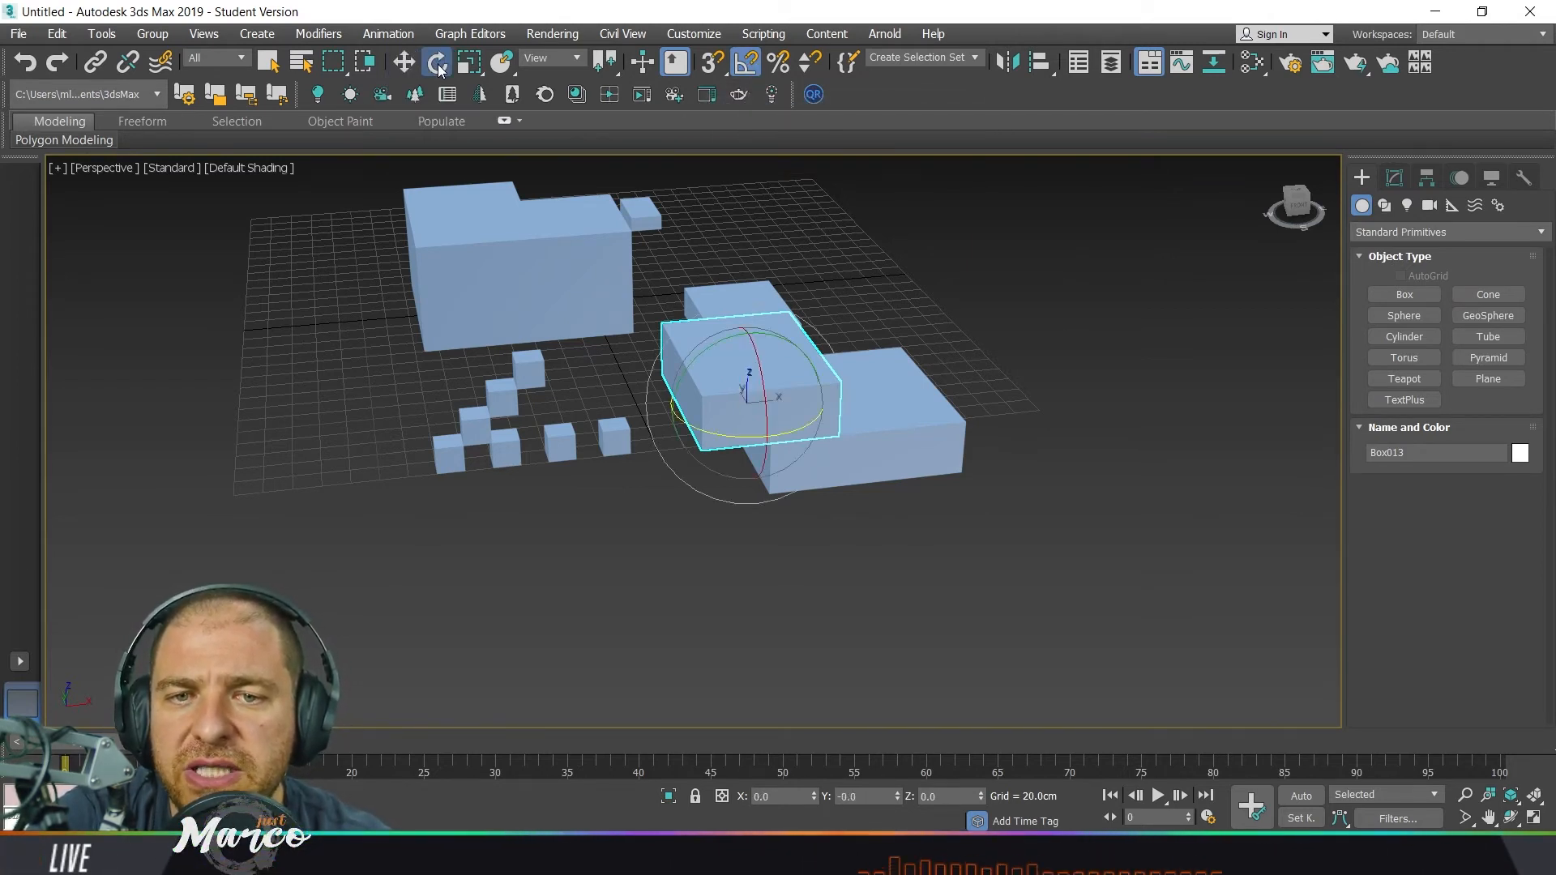
pyautogui.scroll(5, 713, 430)
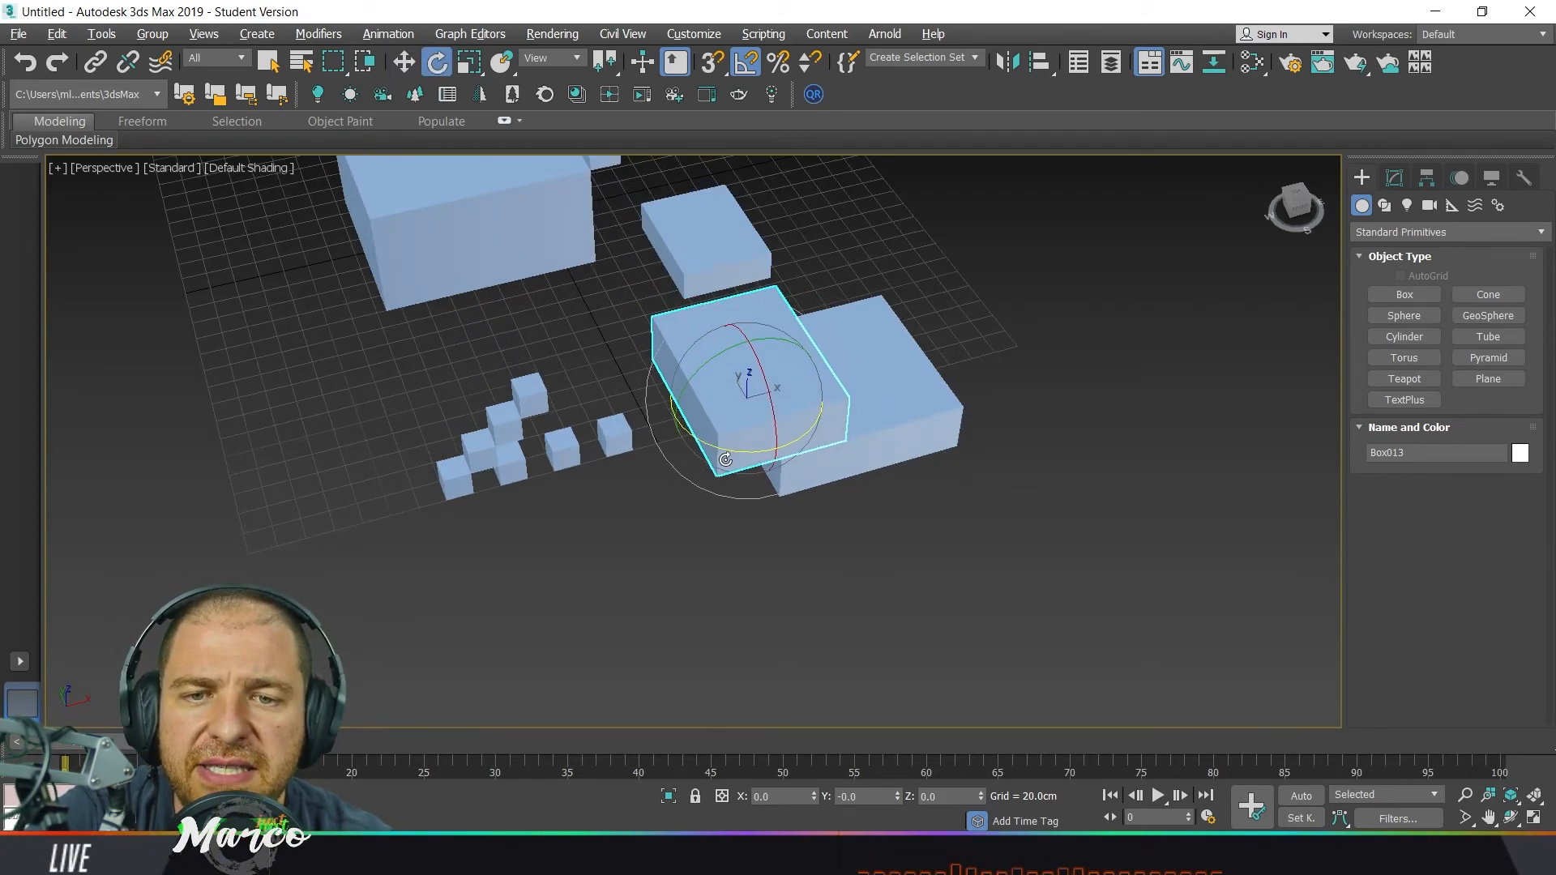
pyautogui.moveTo(709, 417)
pyautogui.mouseDown()
pyautogui.moveTo(751, 433)
pyautogui.moveTo(660, 393)
pyautogui.moveTo(696, 417)
pyautogui.mouseUp()
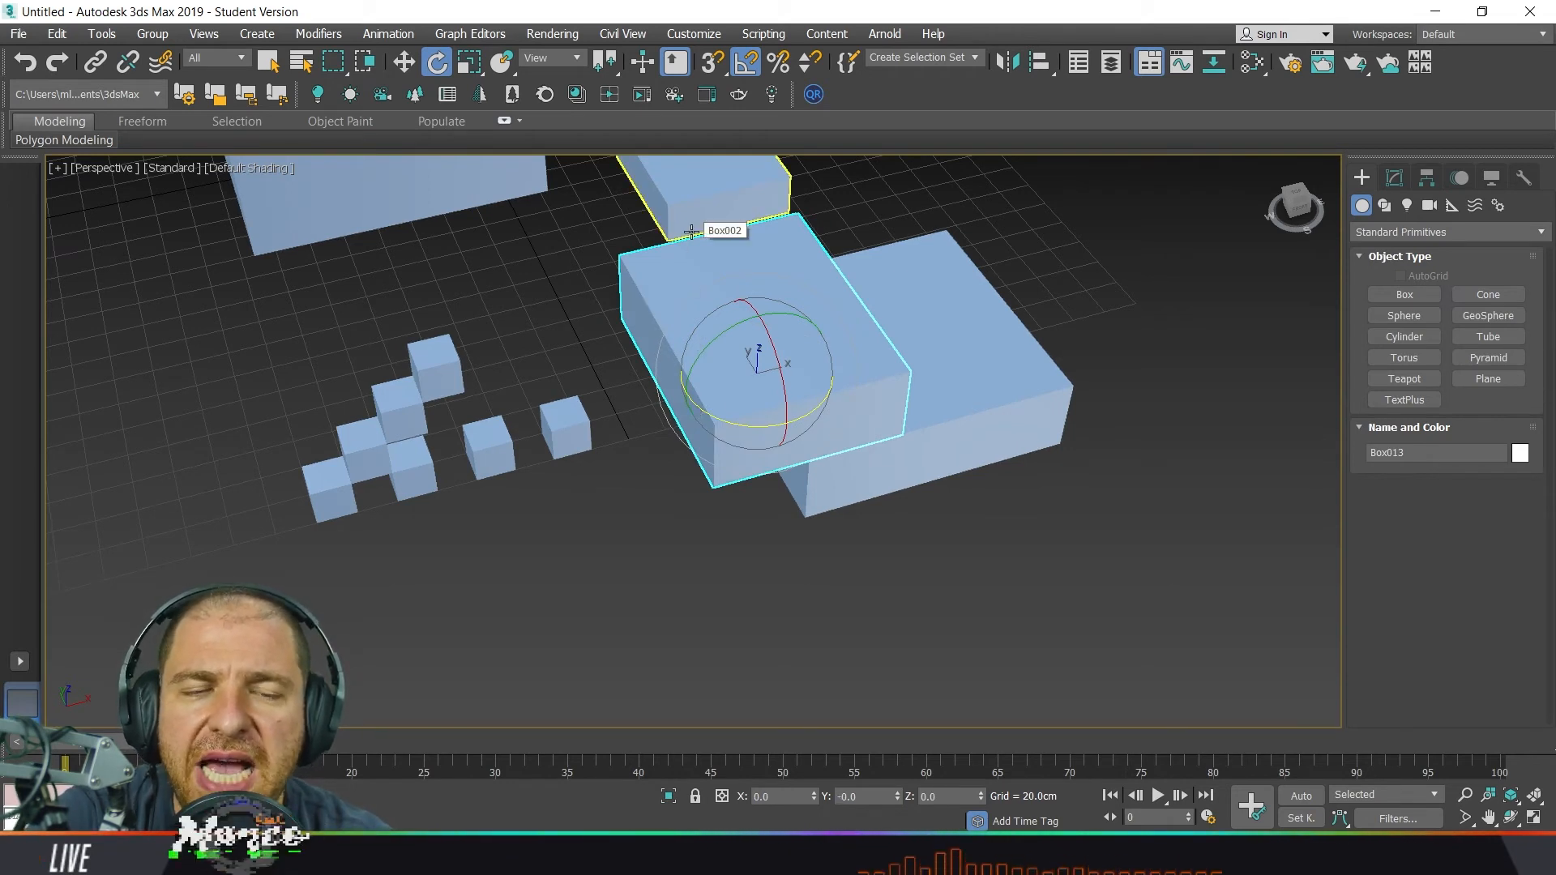
# Set the angle snap increment to 30 degrees and move the snap settings window clear of the selected box.
pyautogui.rightClick(747, 65)
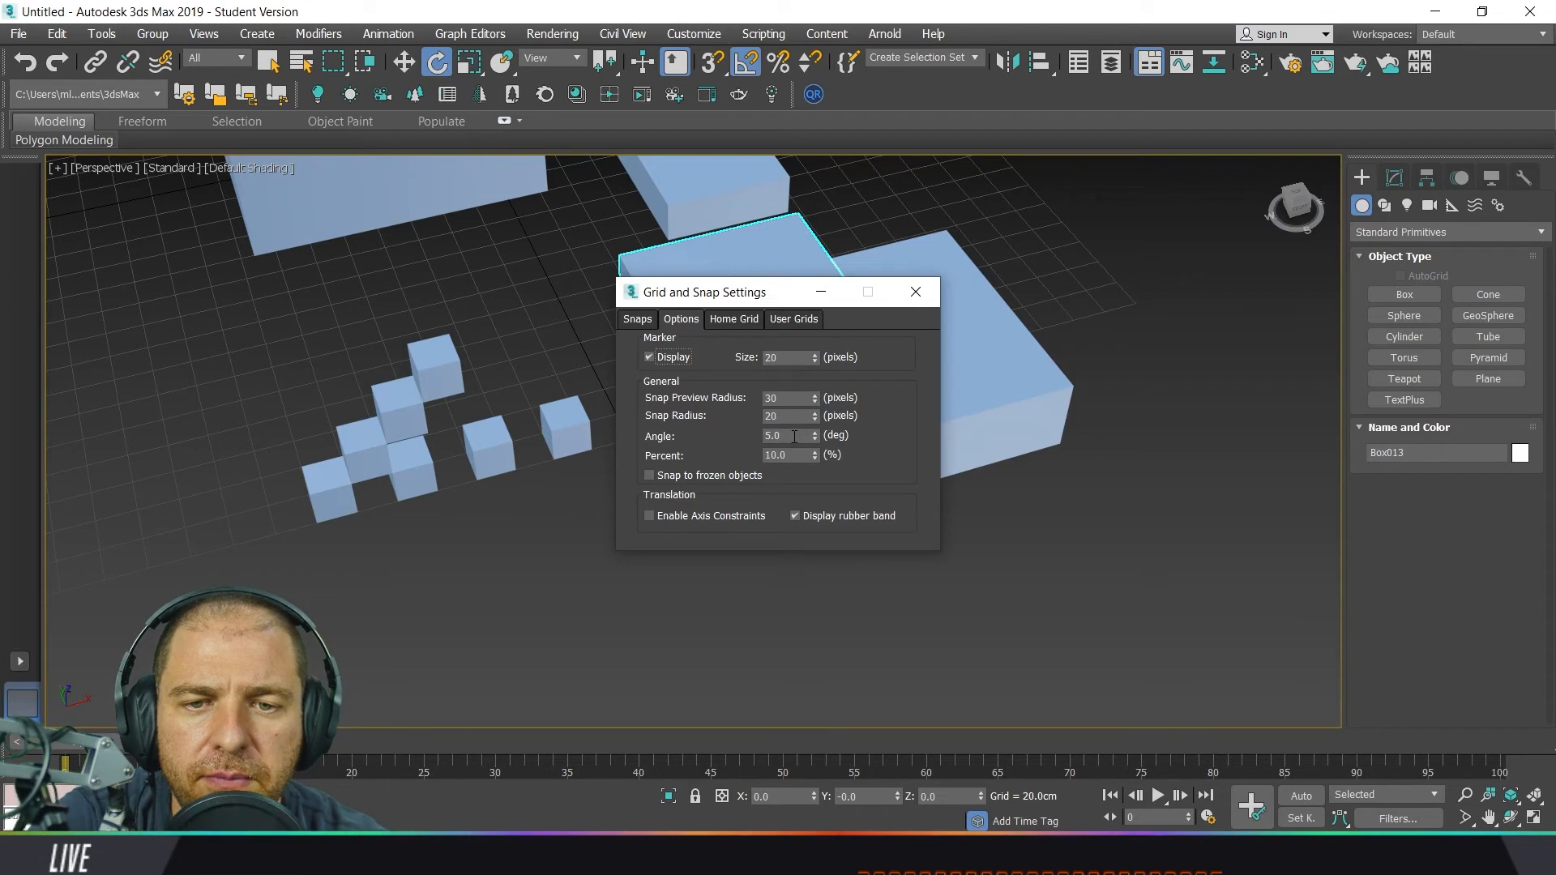
pyautogui.moveTo(794, 436); pyautogui.dragTo(748, 440)
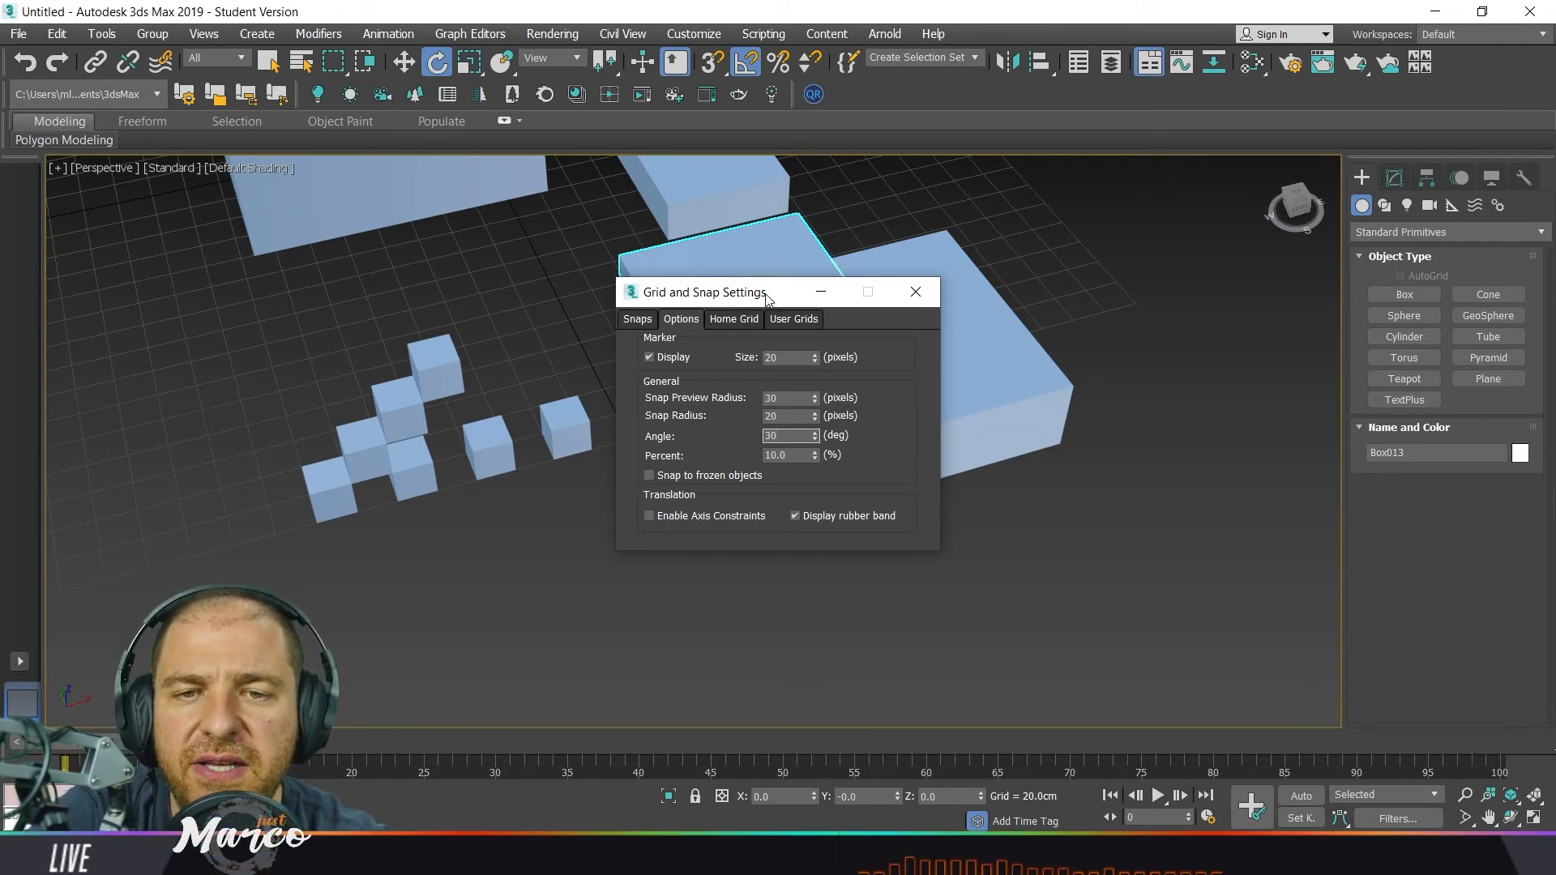
pyautogui.moveTo(767, 297); pyautogui.dragTo(319, 248)
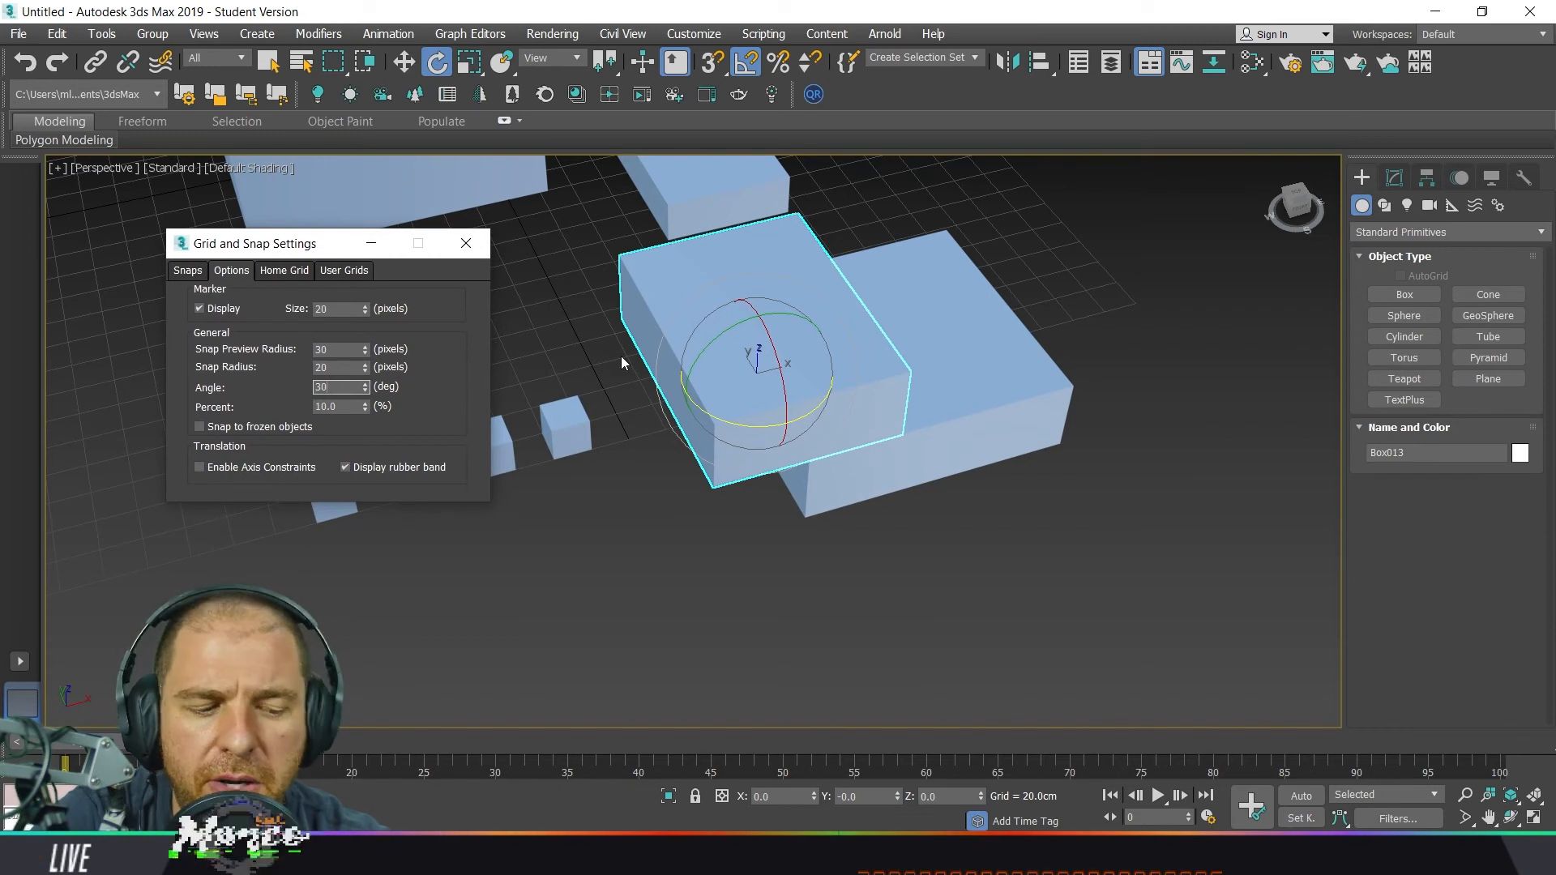
# Try snapped rotation of the box about its vertical axis, and tilt it -30 degrees about its X axis.
pyautogui.moveTo(726, 428)
pyautogui.mouseDown()
pyautogui.moveTo(713, 421)
pyautogui.moveTo(746, 426)
pyautogui.moveTo(718, 431)
pyautogui.mouseUp()
pyautogui.moveTo(711, 429); pyautogui.dragTo(721, 436)
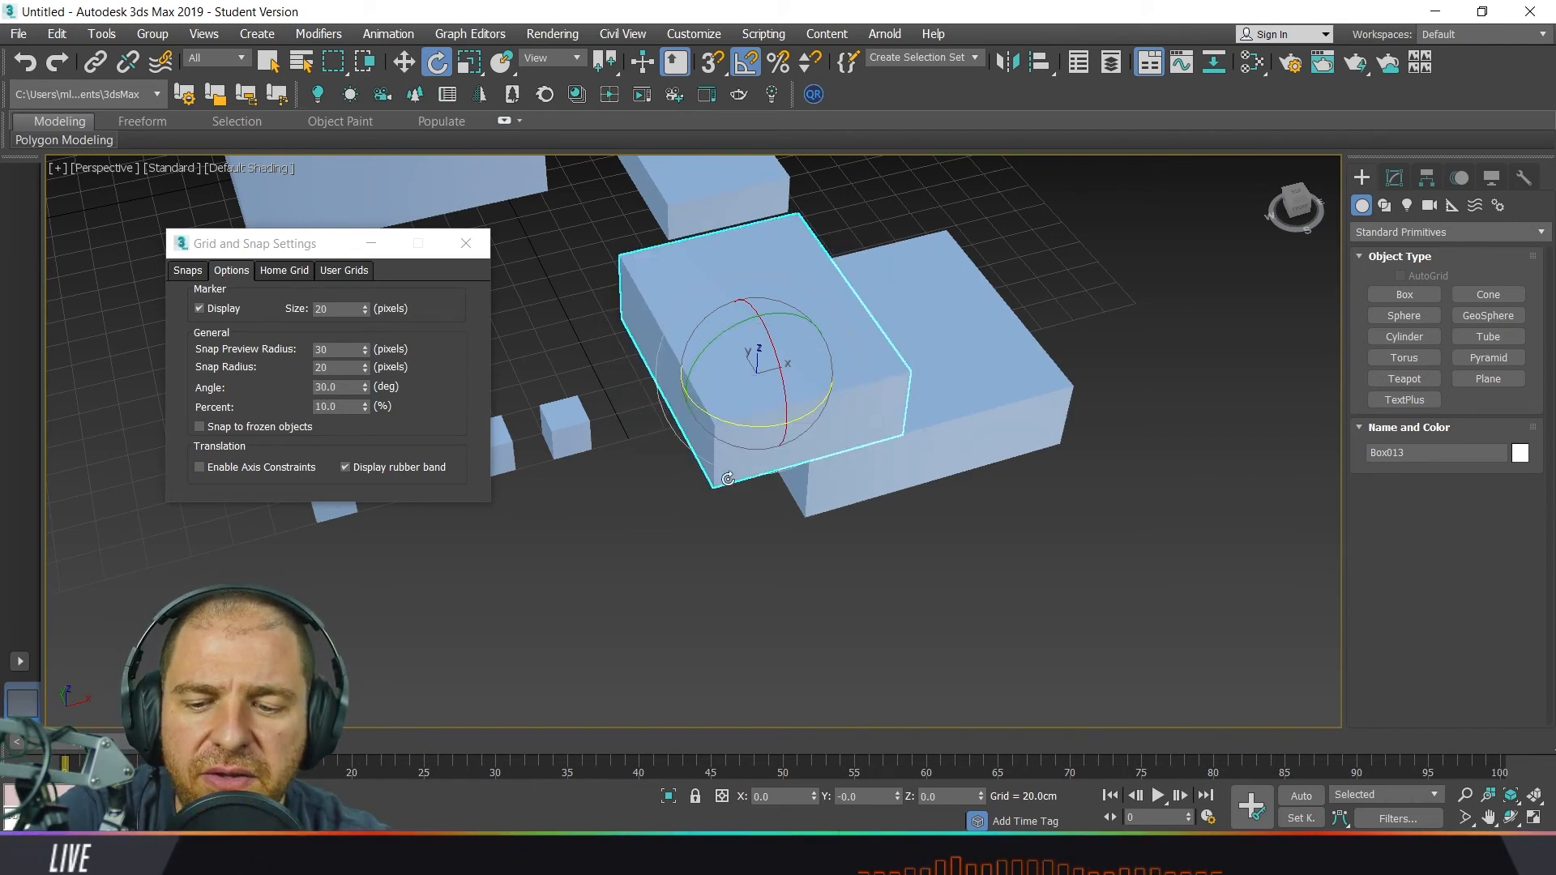
pyautogui.keyDown('alt'); pyautogui.moveTo(723, 436); pyautogui.dragTo(802, 380, button='middle'); pyautogui.keyUp('alt')
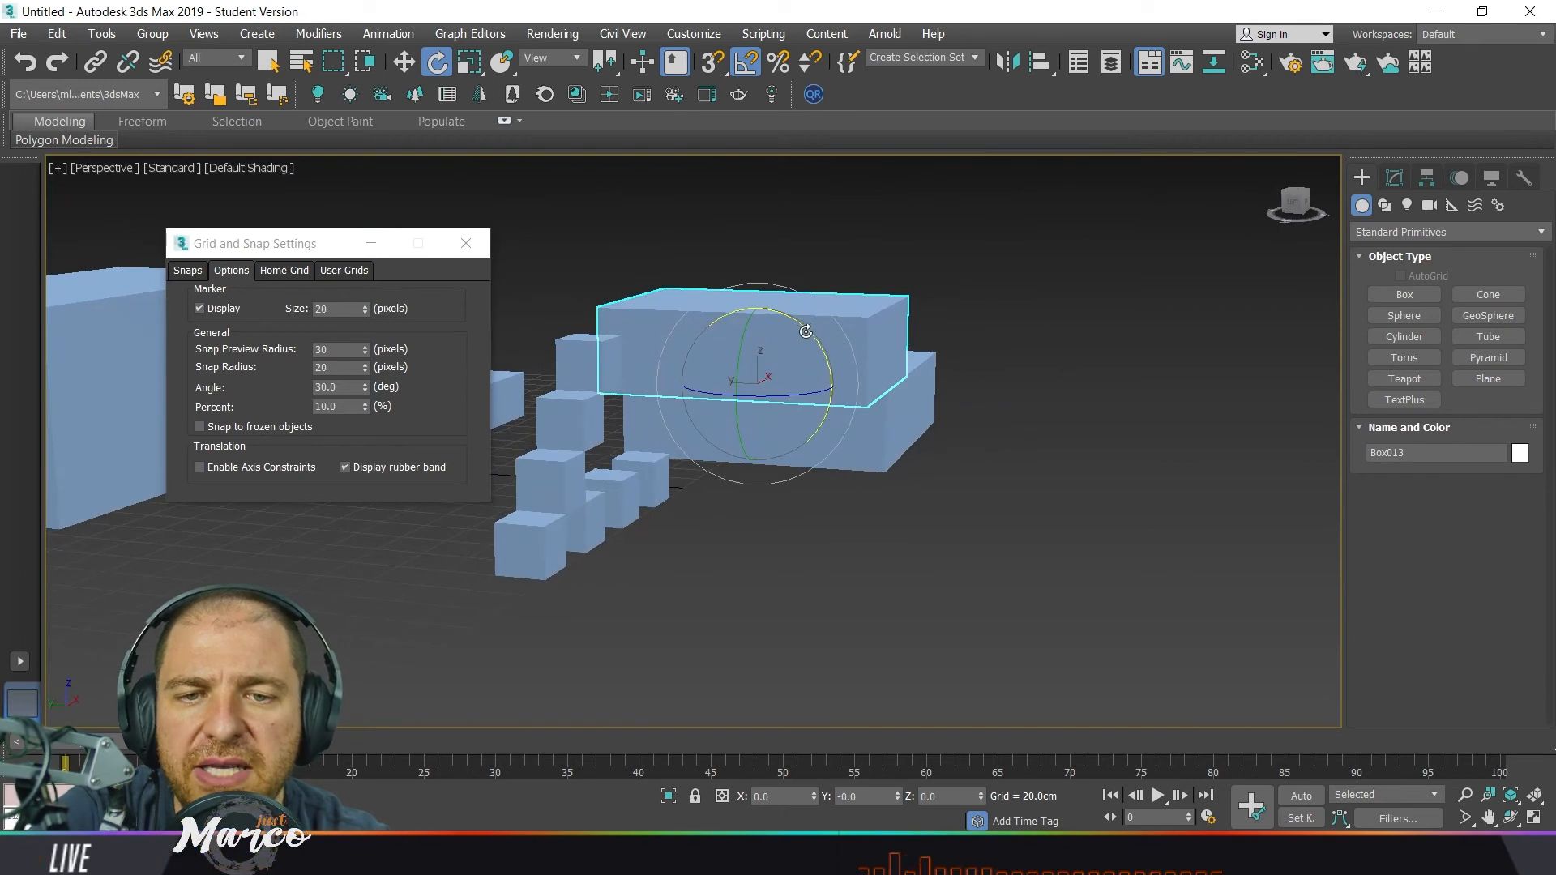
pyautogui.moveTo(806, 334); pyautogui.dragTo(812, 315)
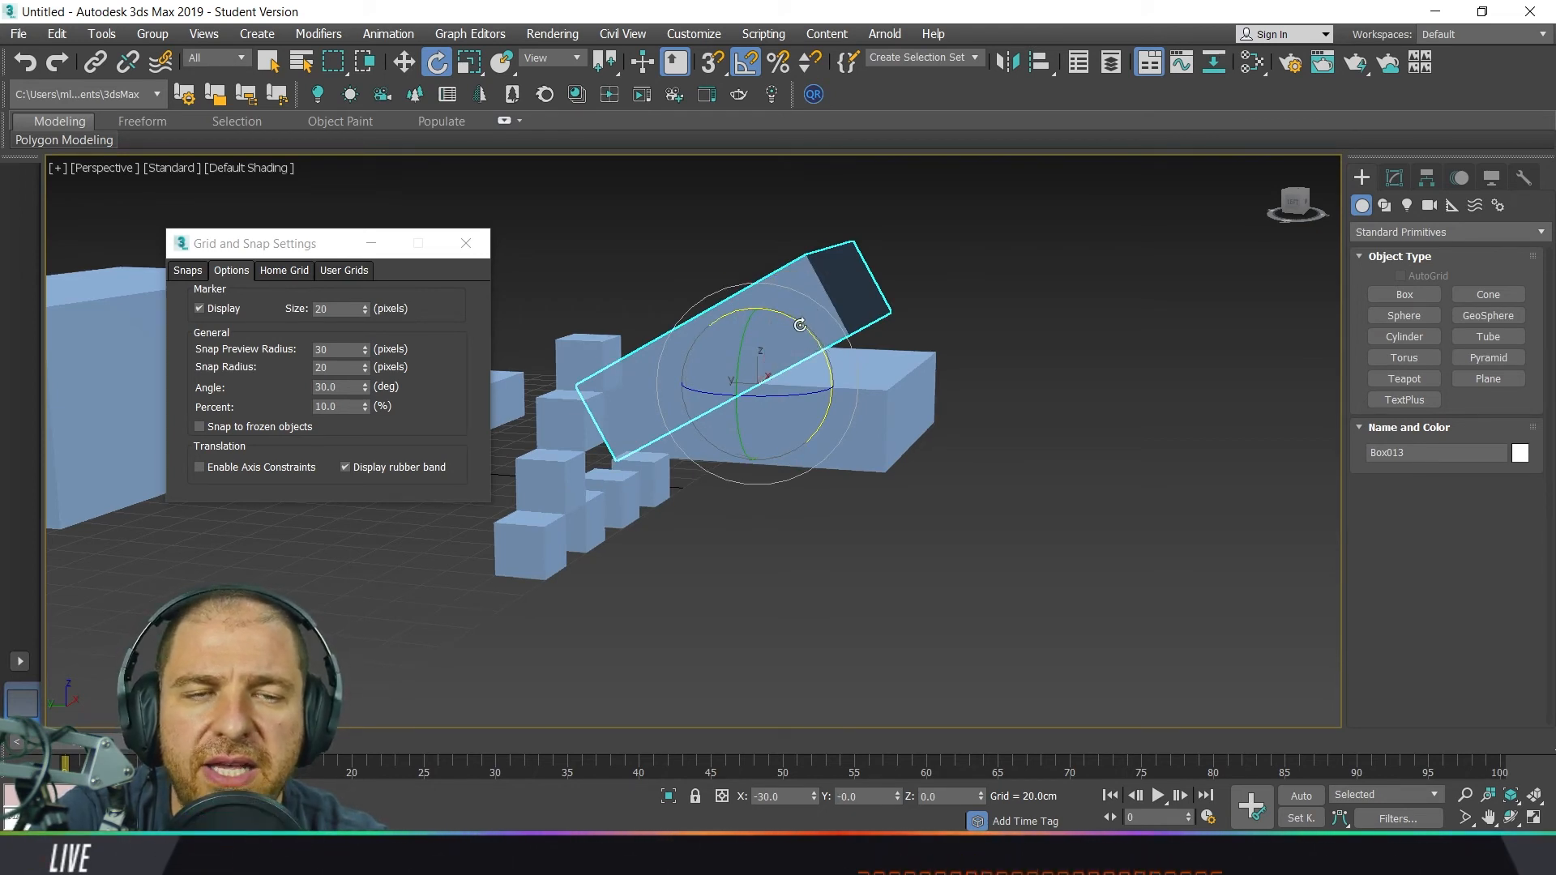
# Clone the tilted box as a single instance rotated 60 degrees about its X axis.
pyautogui.keyDown('shift'); pyautogui.moveTo(791, 321); pyautogui.dragTo(801, 331); pyautogui.keyUp('shift')
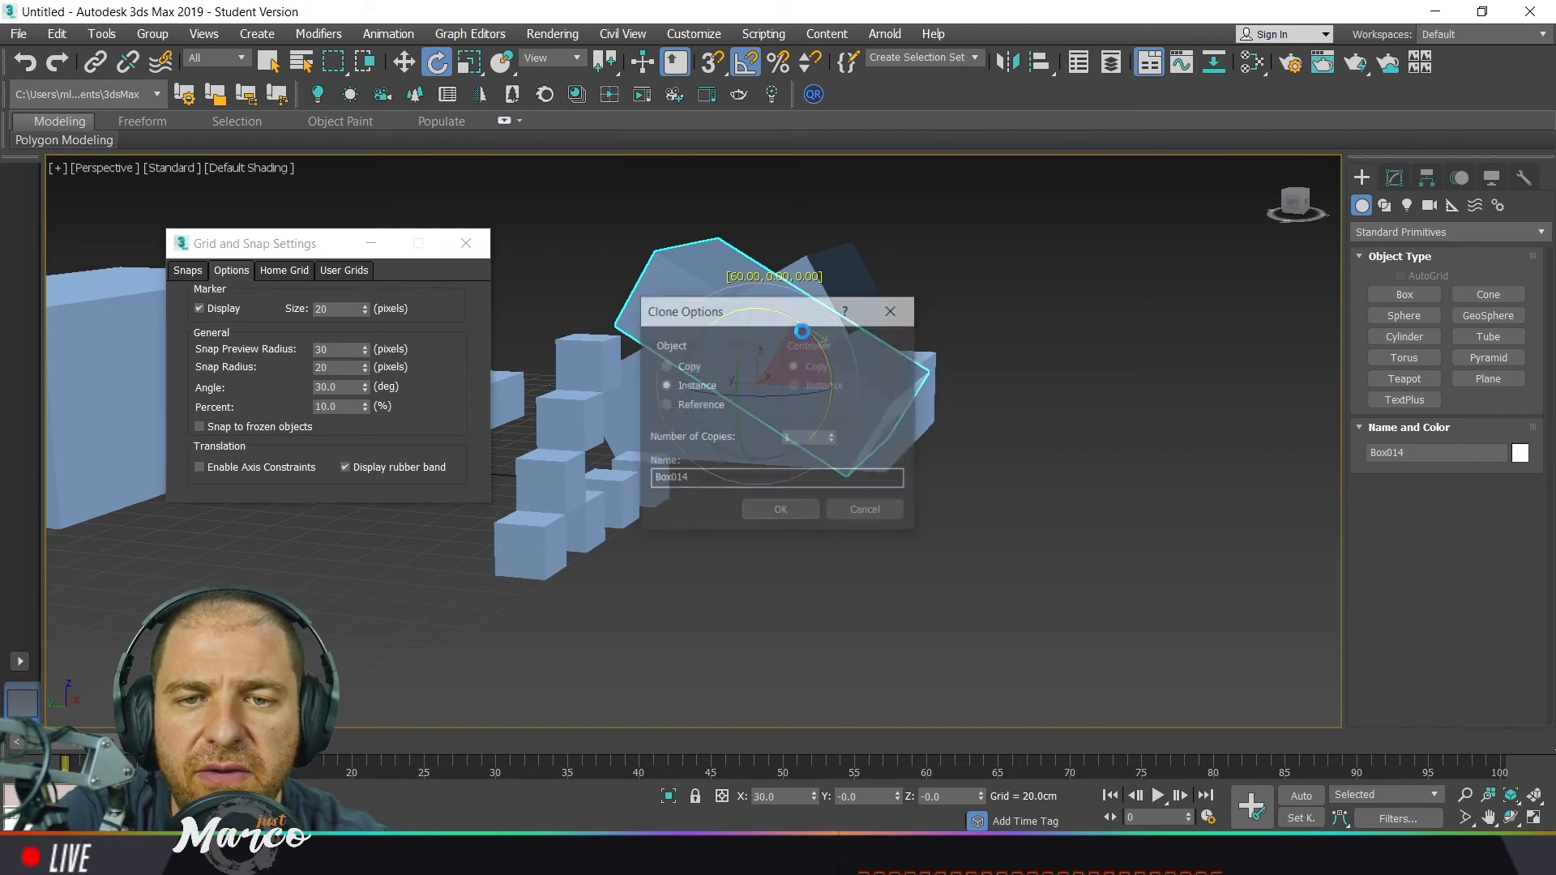
pyautogui.click(781, 509)
pyautogui.keyDown('alt'); pyautogui.moveTo(950, 446); pyautogui.dragTo(1044, 490, button='middle'); pyautogui.keyUp('alt')
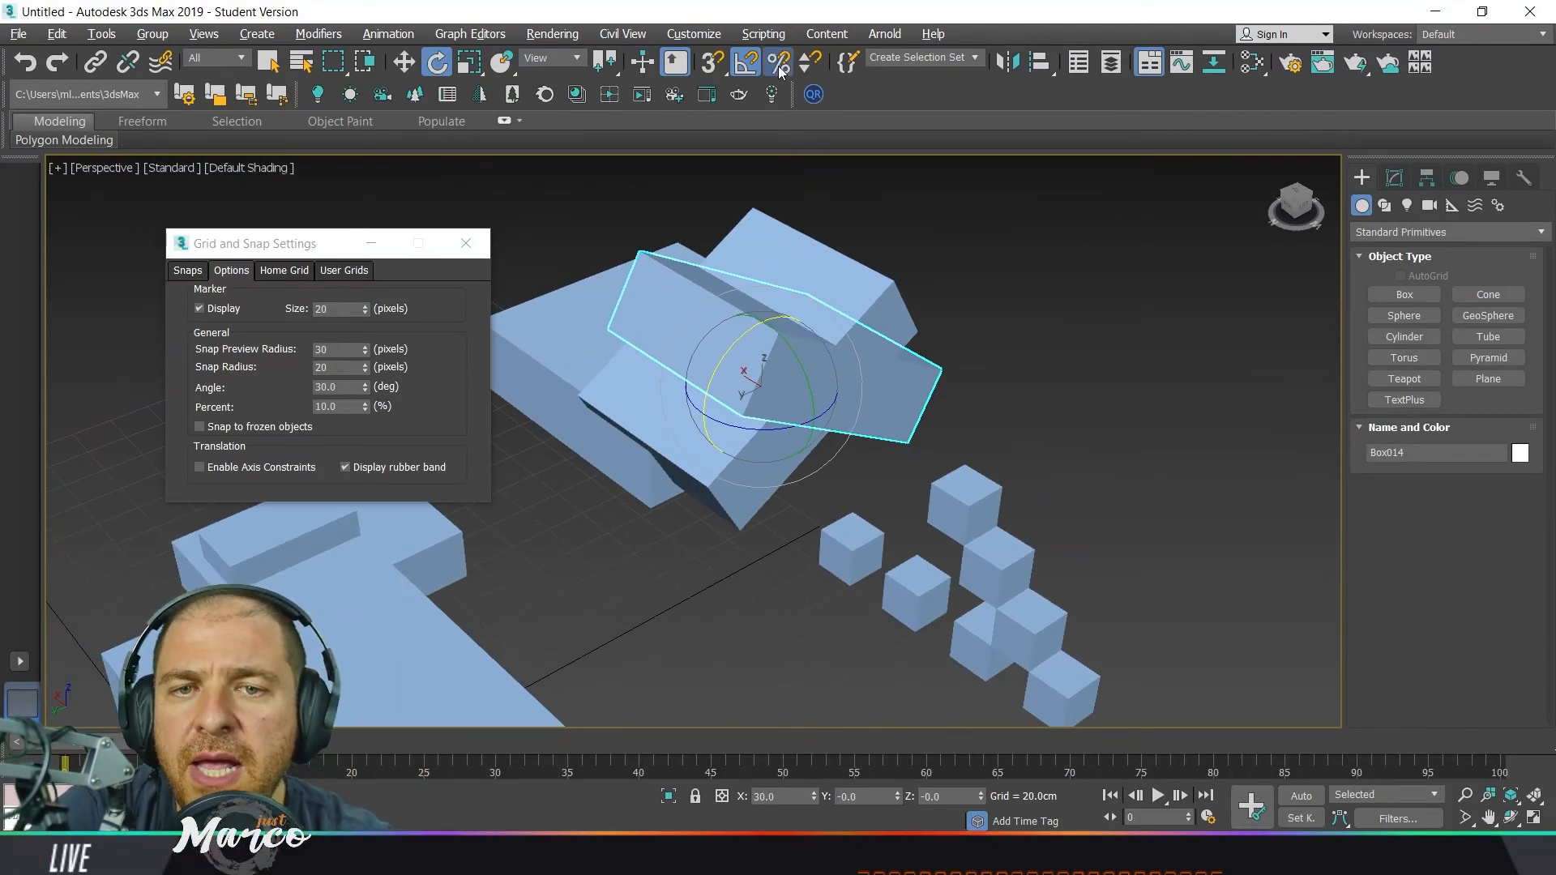
# Switch from angle snapping to percent snapping and scale the nearest small cube uniformly to 140%.
pyautogui.click(738, 64)
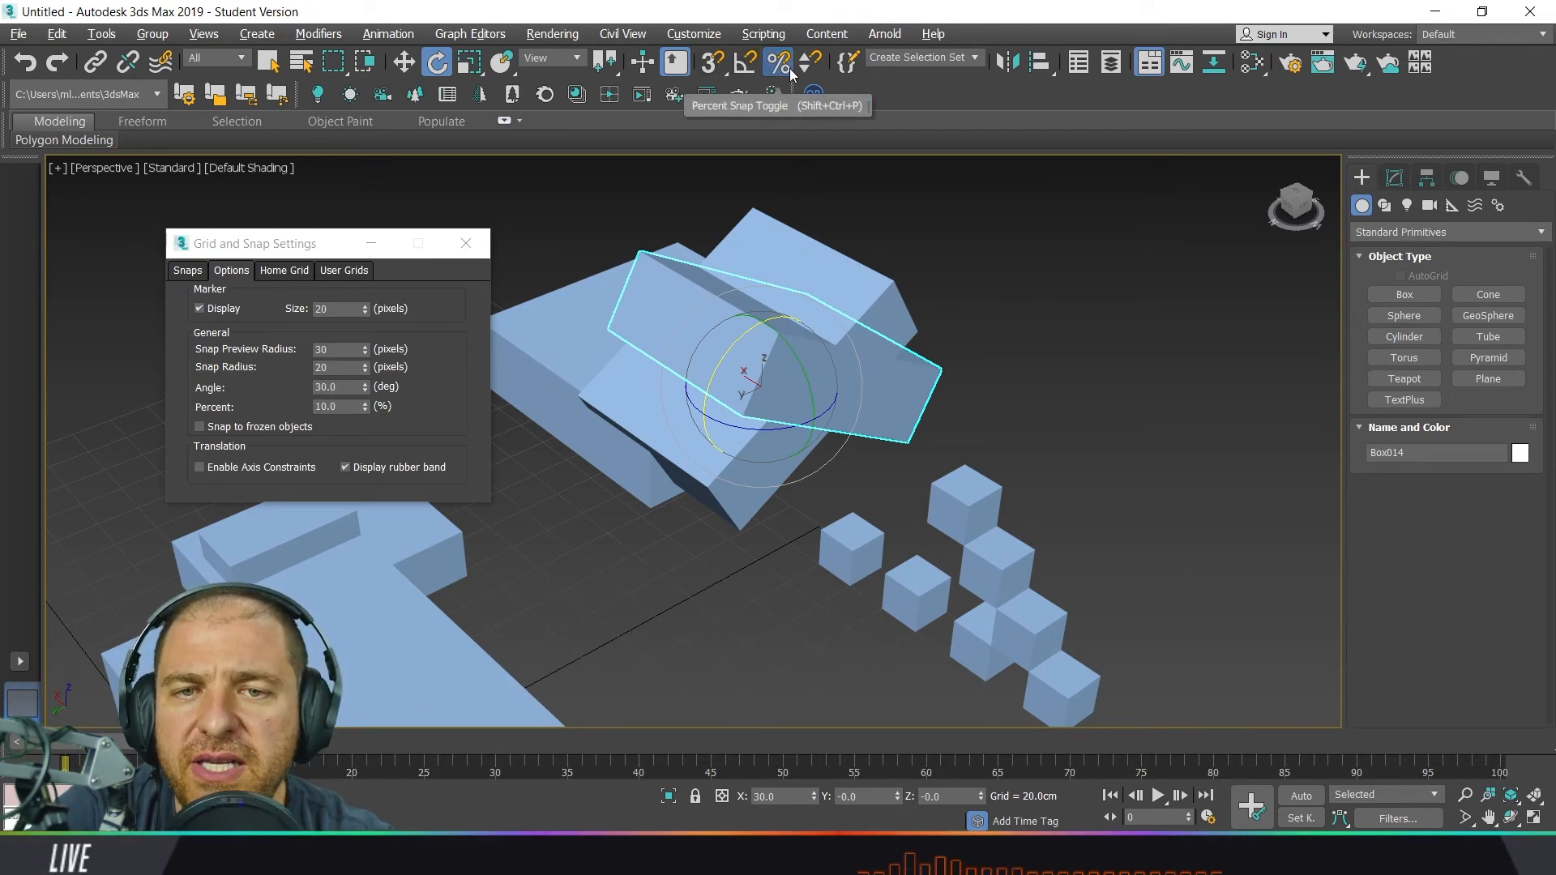
pyautogui.moveTo(1156, 630); pyautogui.dragTo(1042, 441, button='middle')
pyautogui.click(983, 480)
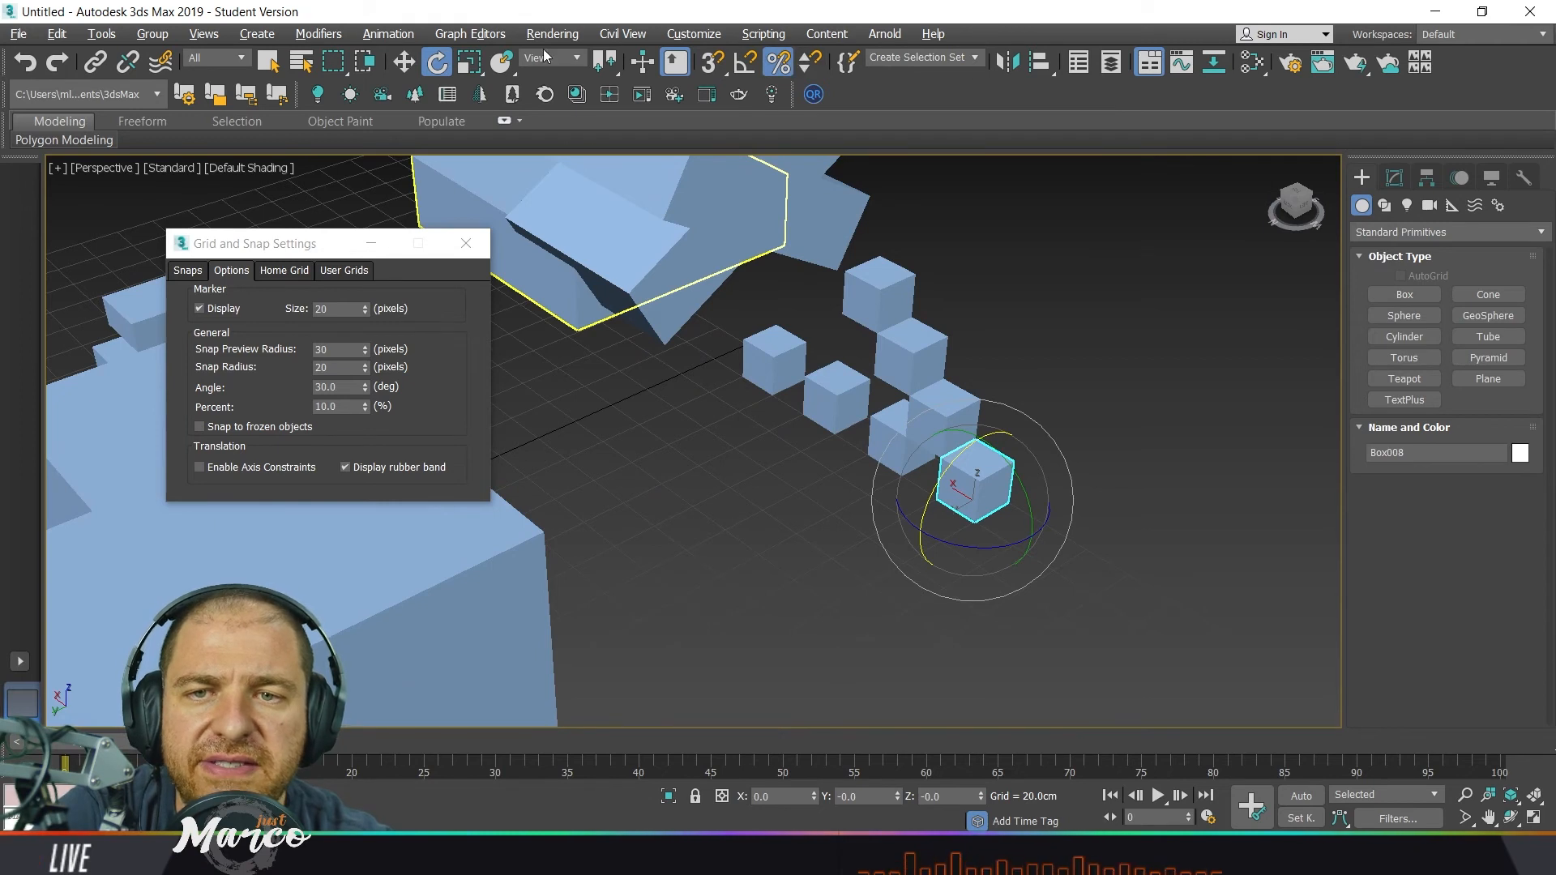
pyautogui.click(468, 62)
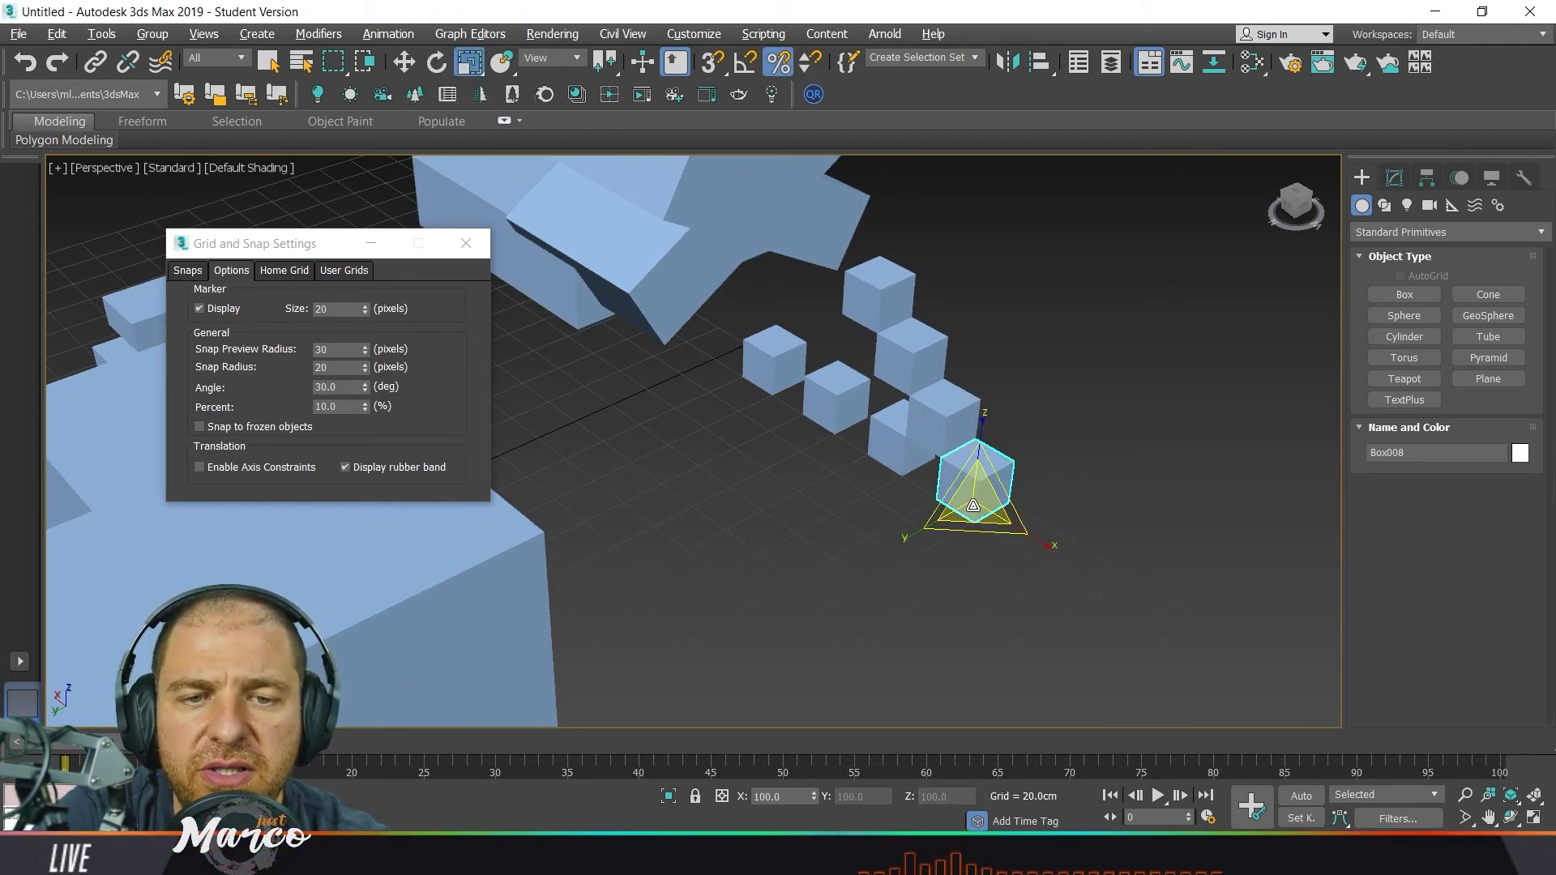
pyautogui.moveTo(974, 505); pyautogui.dragTo(979, 475)
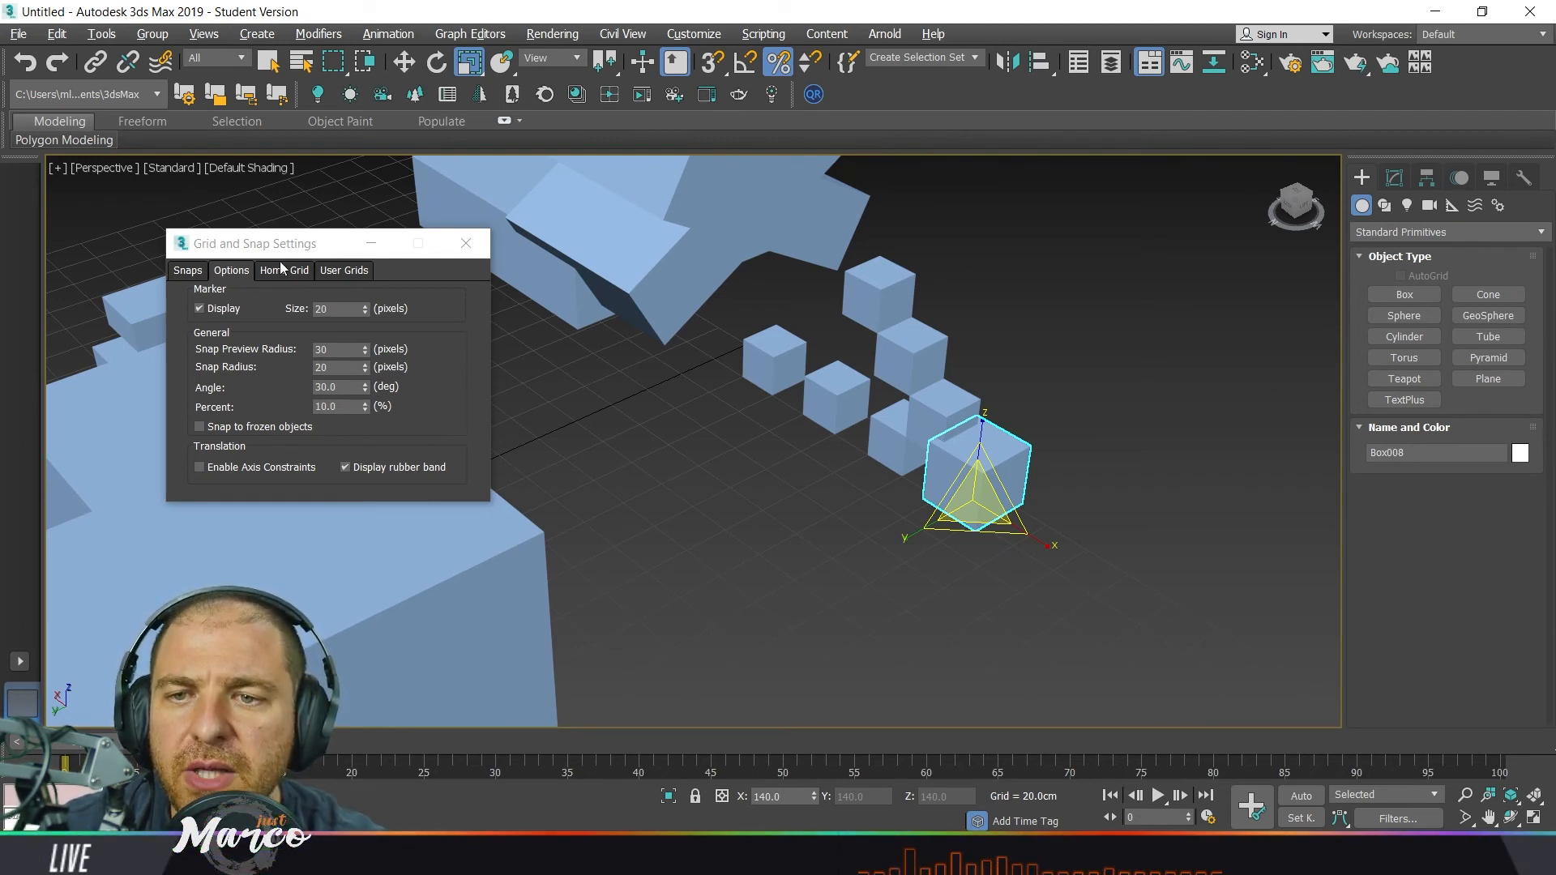
# Set the percent snap increment to 50%.
pyautogui.click(460, 249)
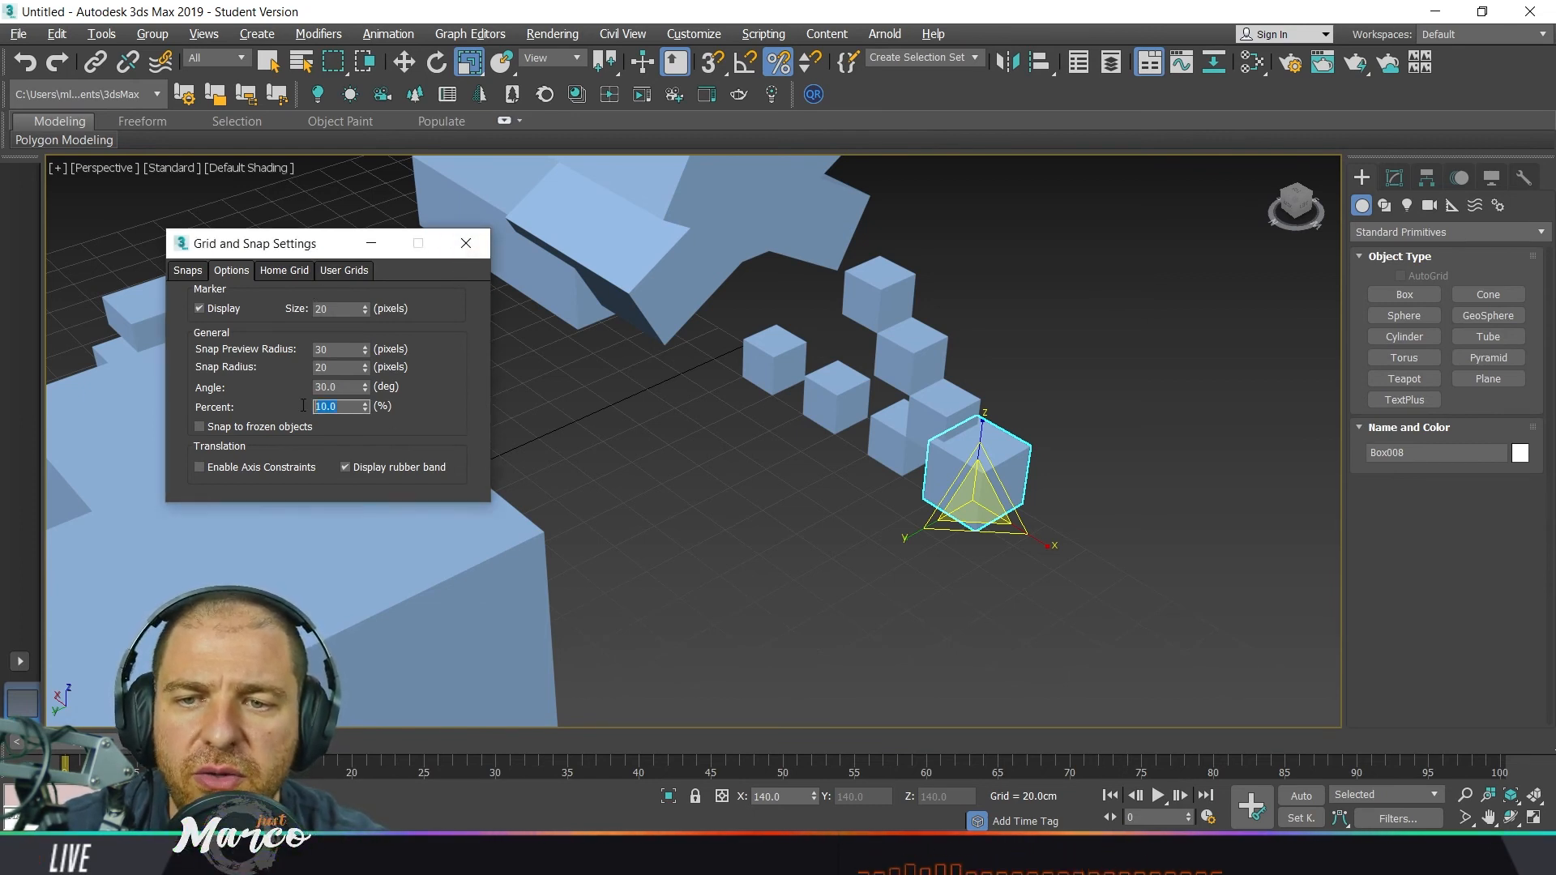
pyautogui.write('50')
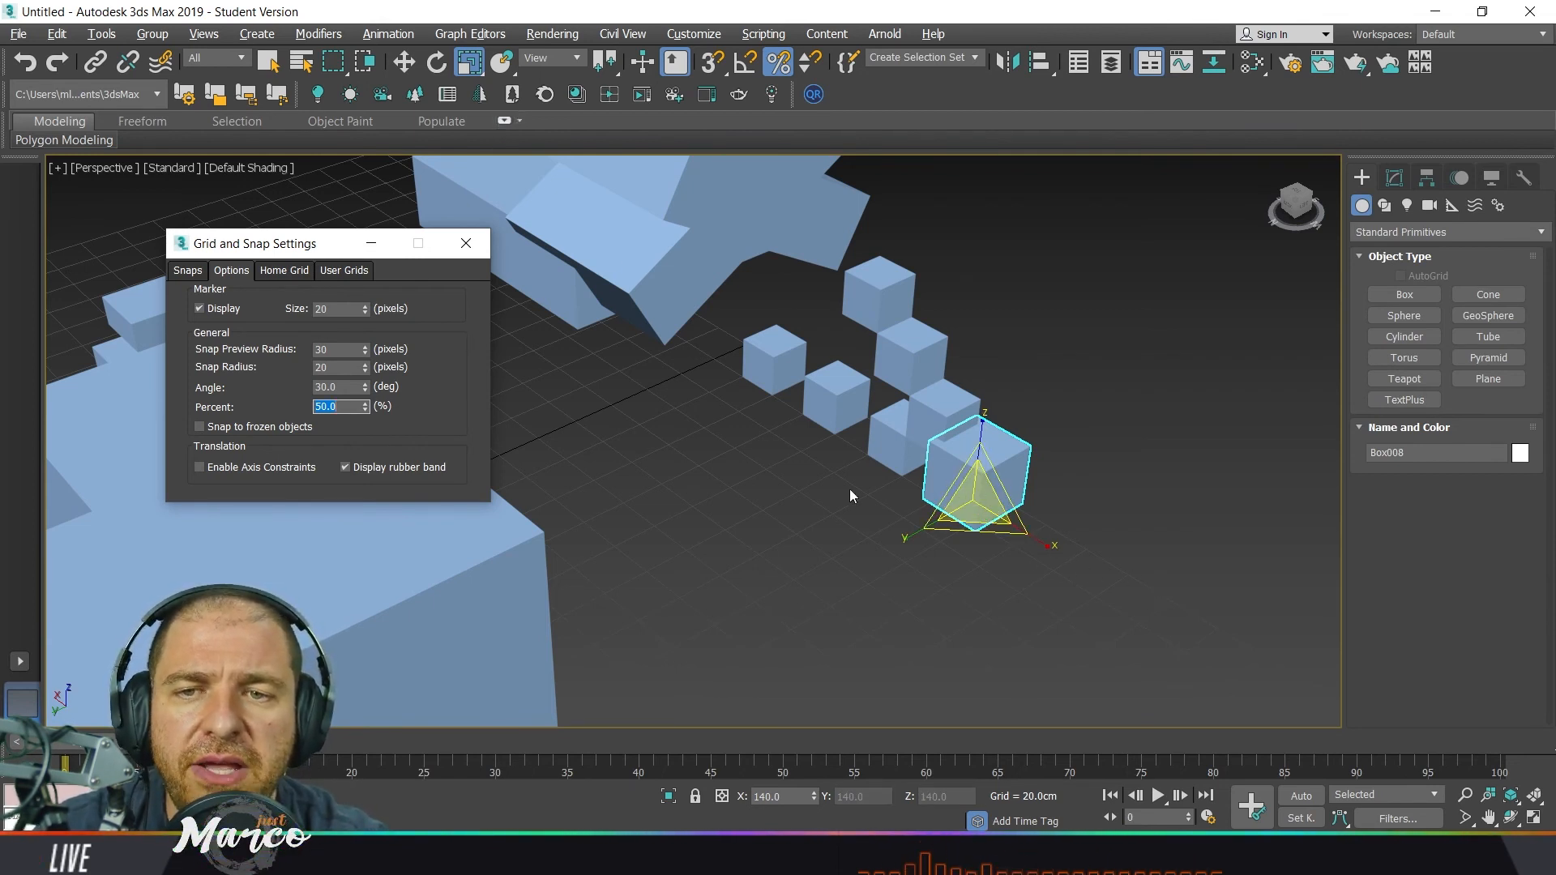
pyautogui.click(976, 503)
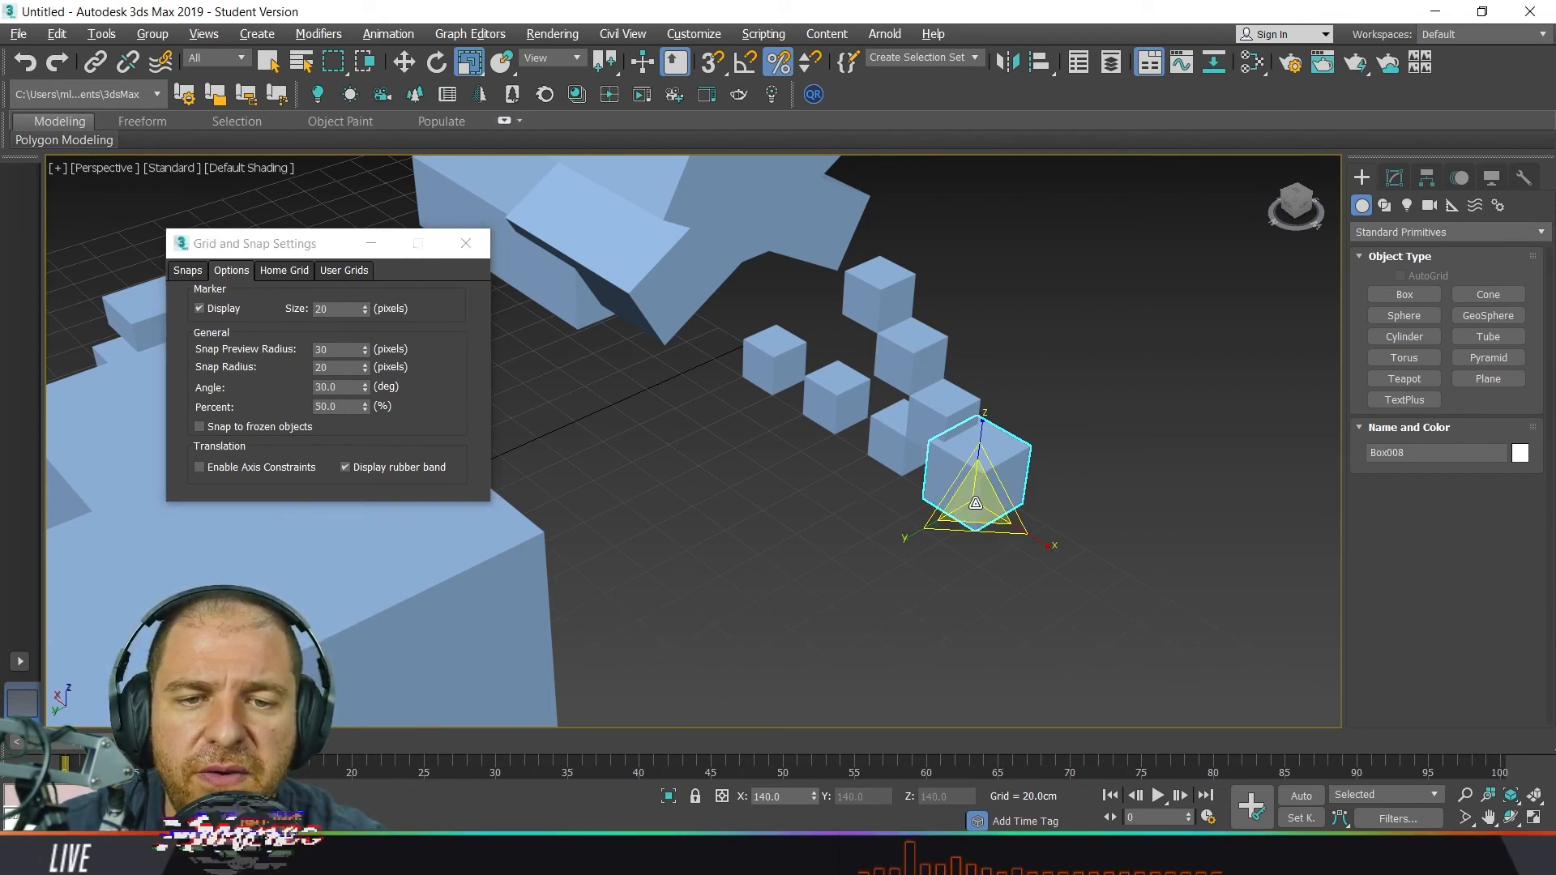
# Scale the selected cube uniformly by 200%, and try stretching it to 200% along its Y axis.
pyautogui.moveTo(971, 491); pyautogui.dragTo(957, 432)
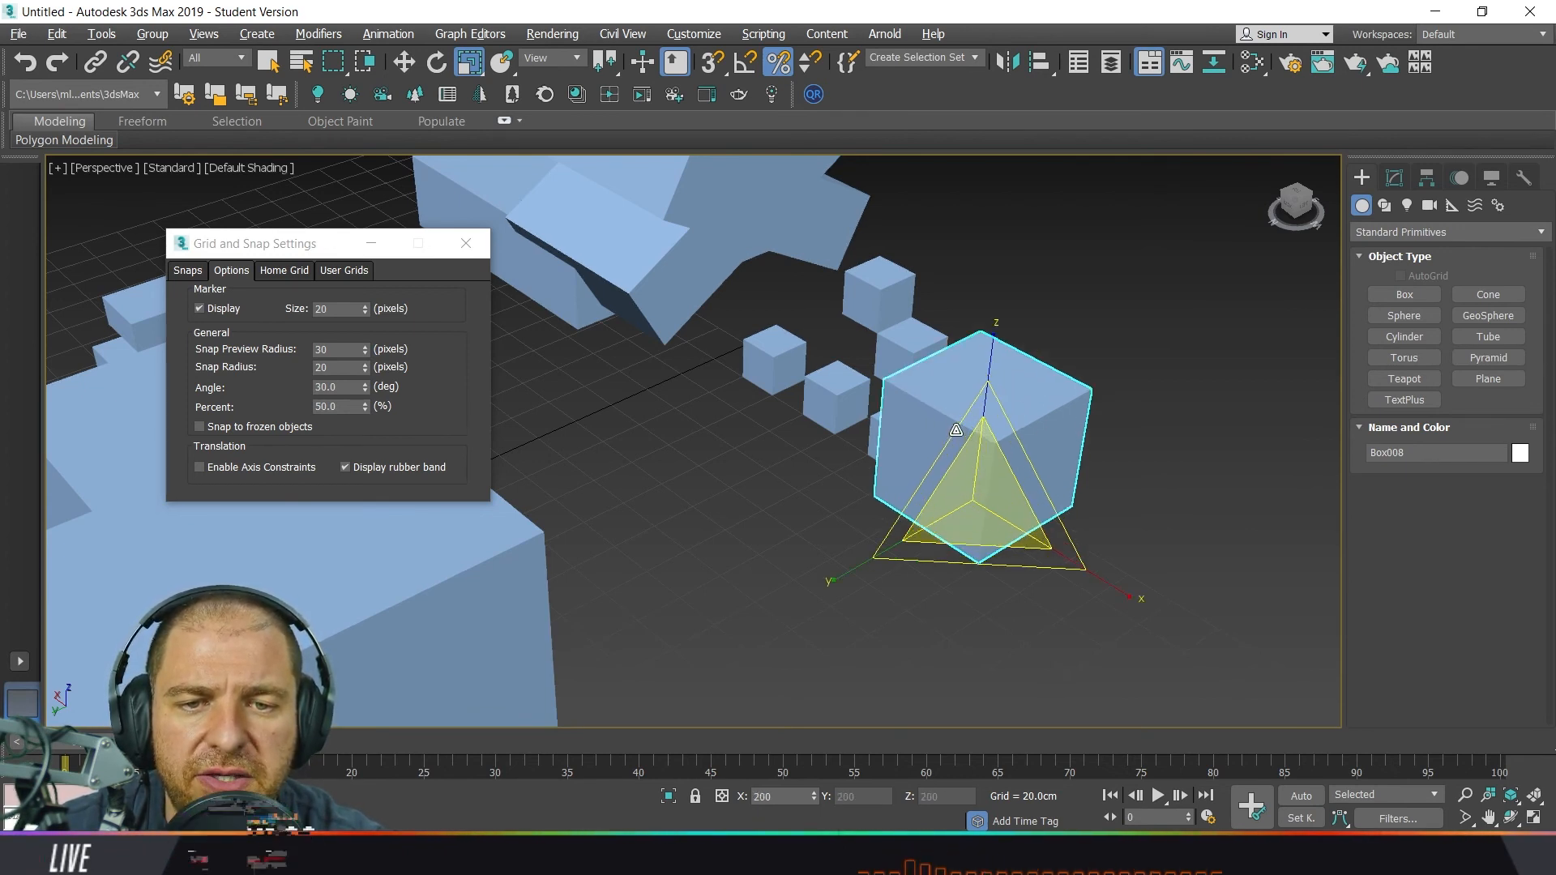
pyautogui.moveTo(902, 539); pyautogui.dragTo(869, 561)
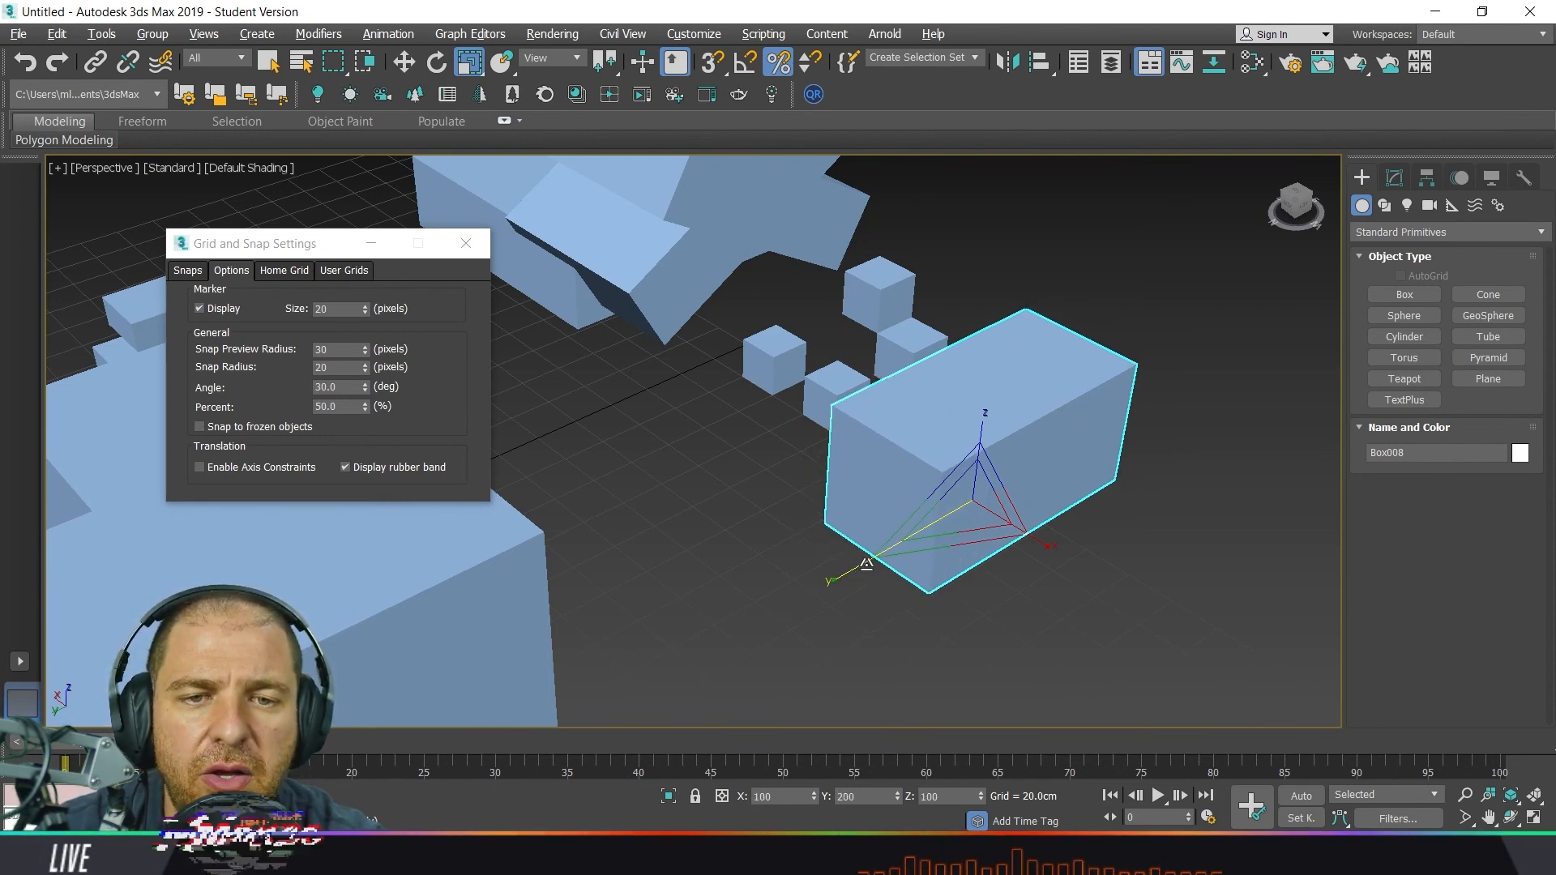
pyautogui.moveTo(867, 562); pyautogui.dragTo(903, 545)
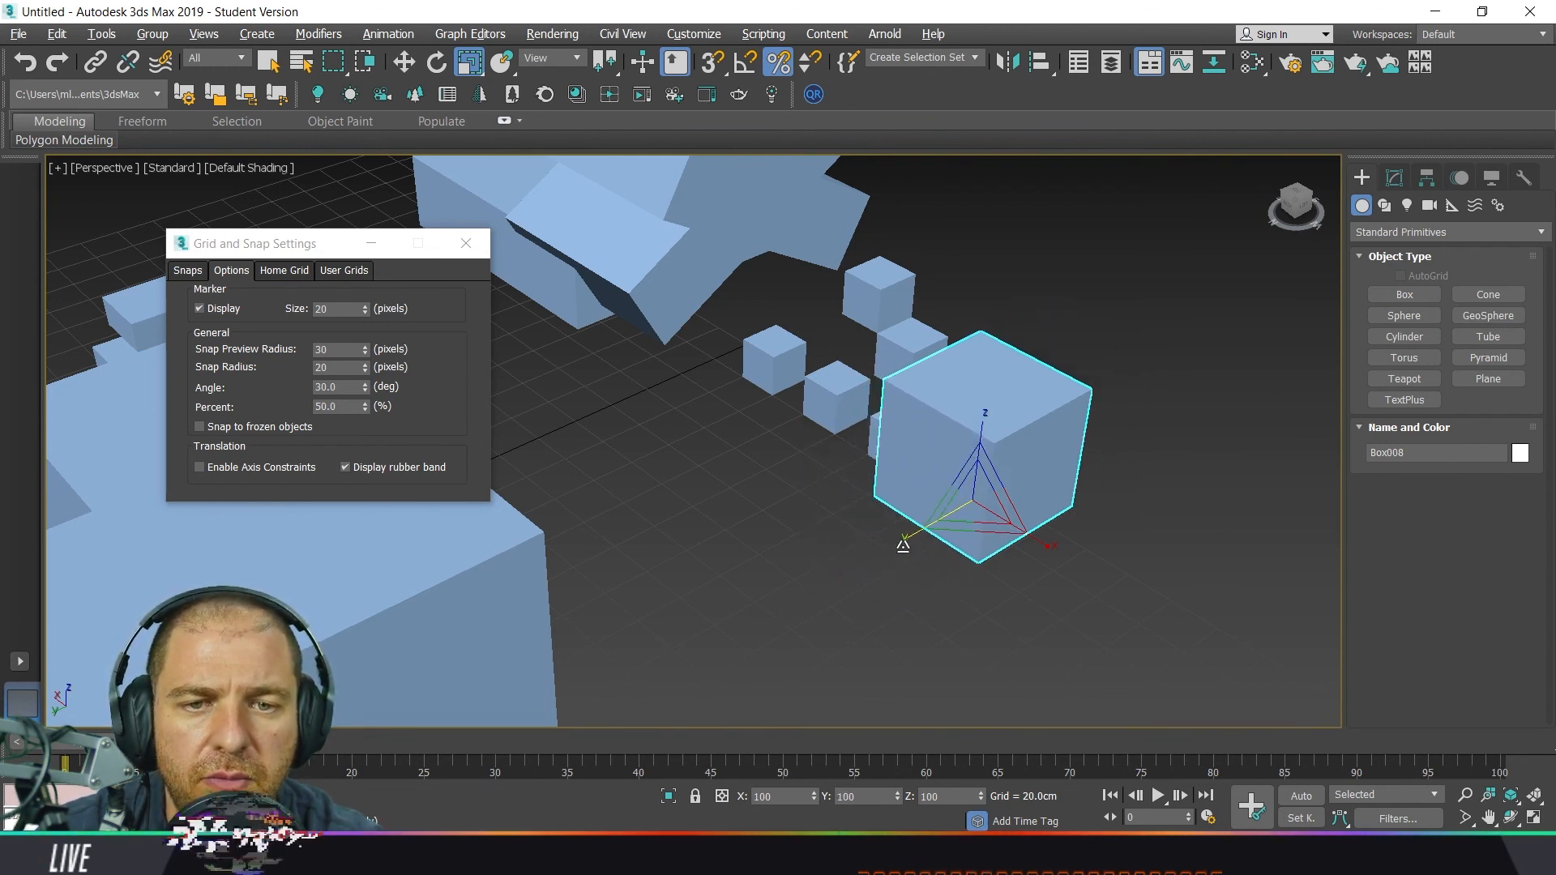